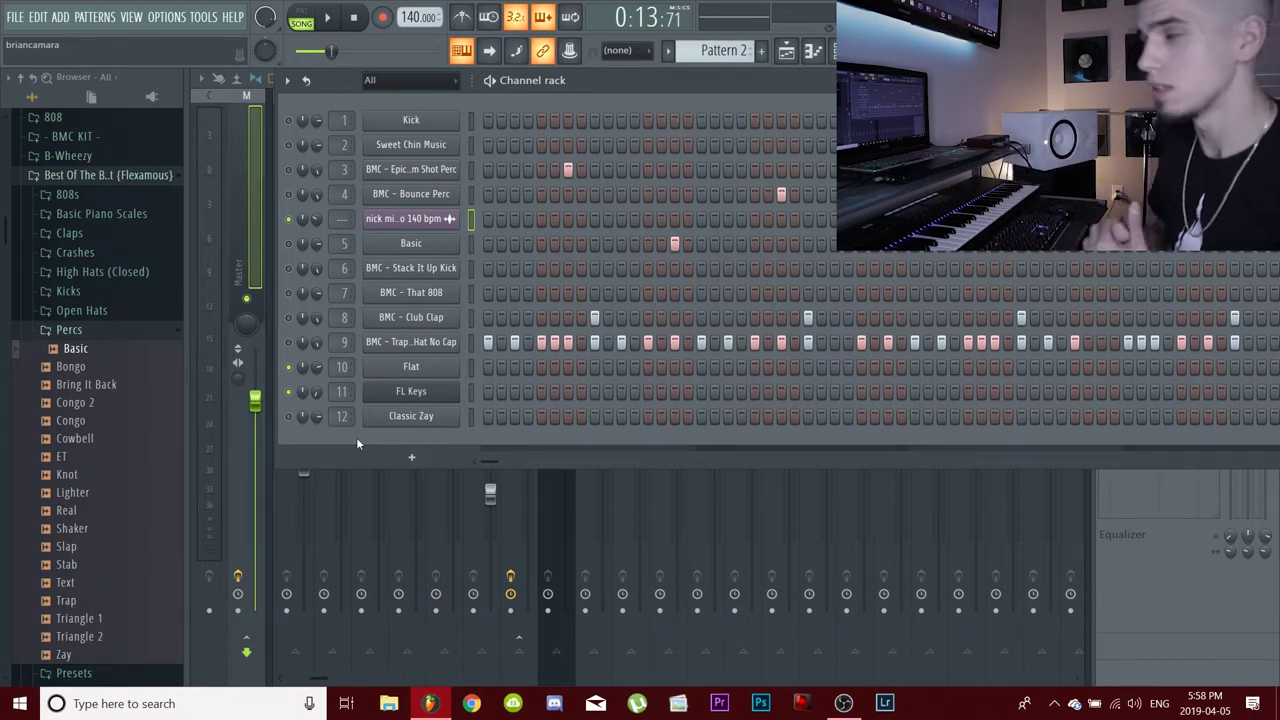
- Open the Classic Zay channel's sample settings so the Classic Zay.wav waveform is displayed
left_click(409, 368)
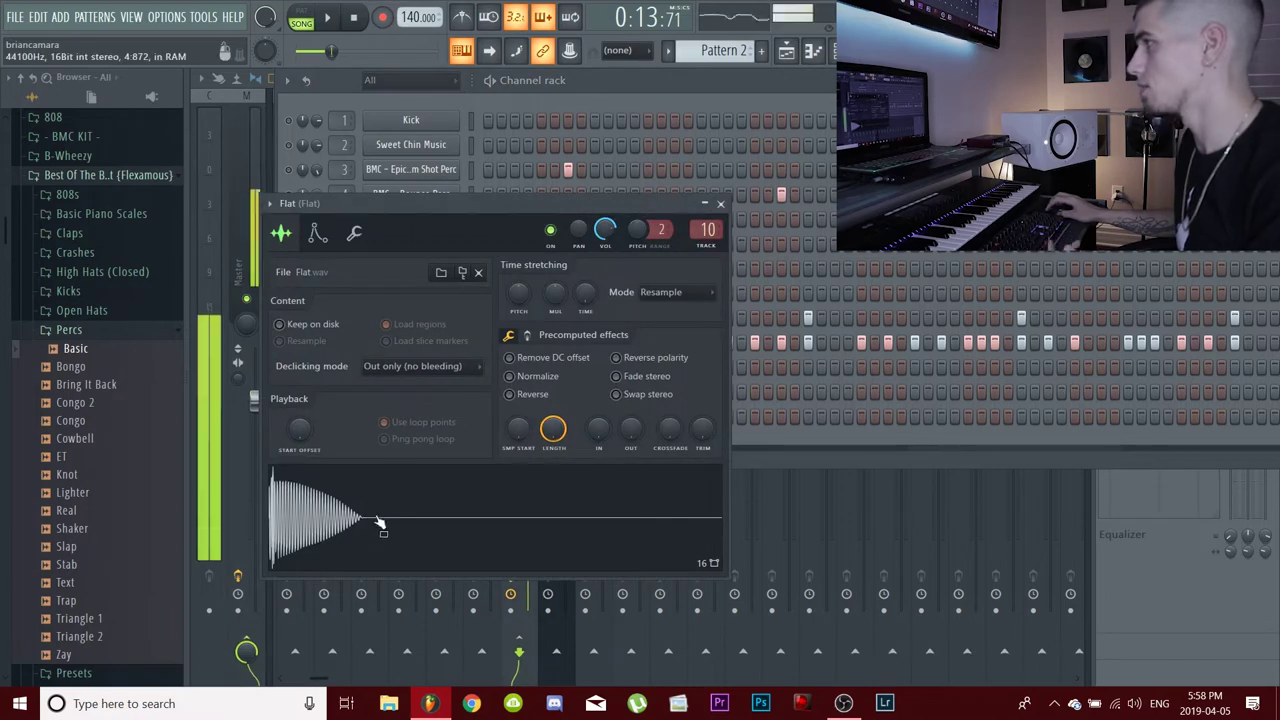
left_click(720, 204)
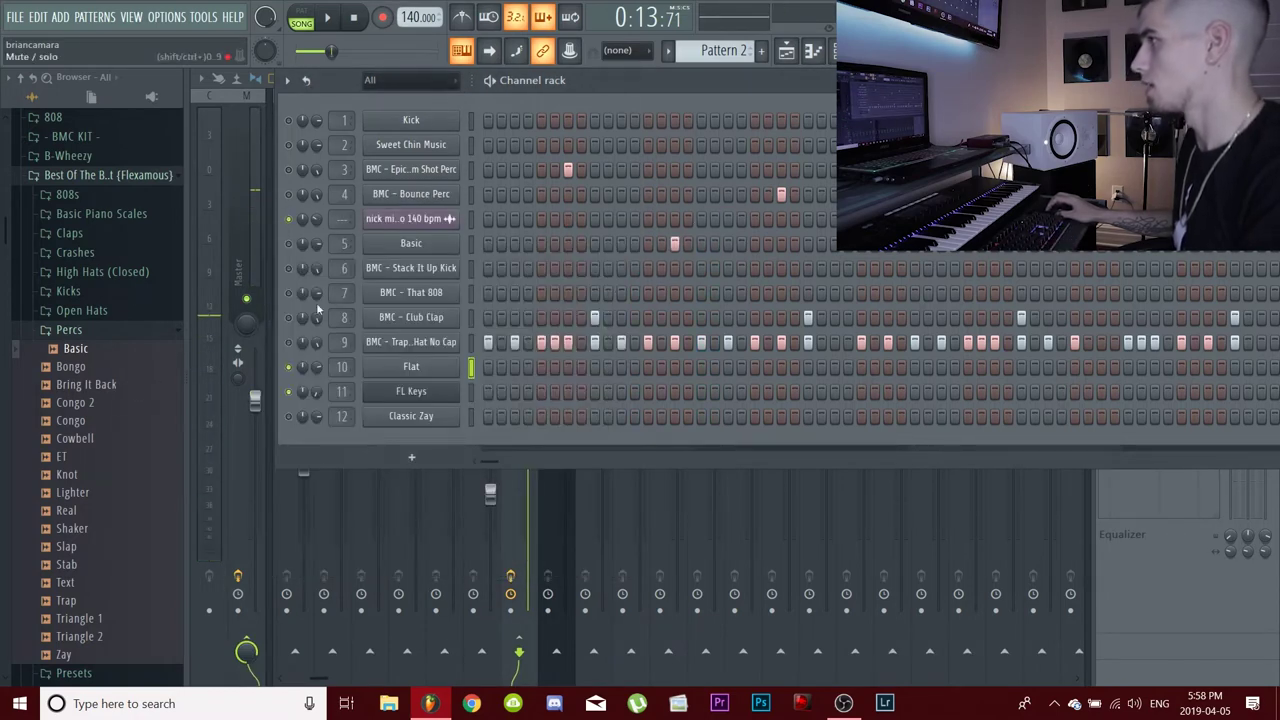
left_click(410, 418)
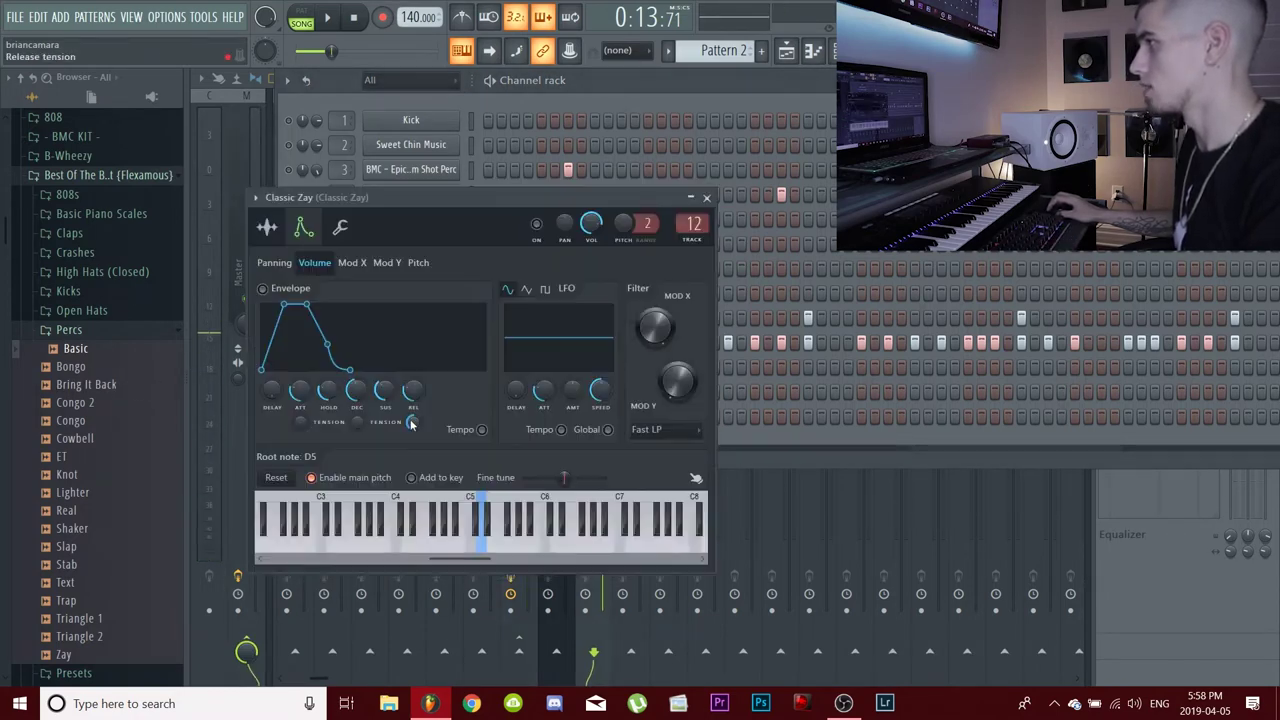
left_click(706, 197)
left_click(470, 476)
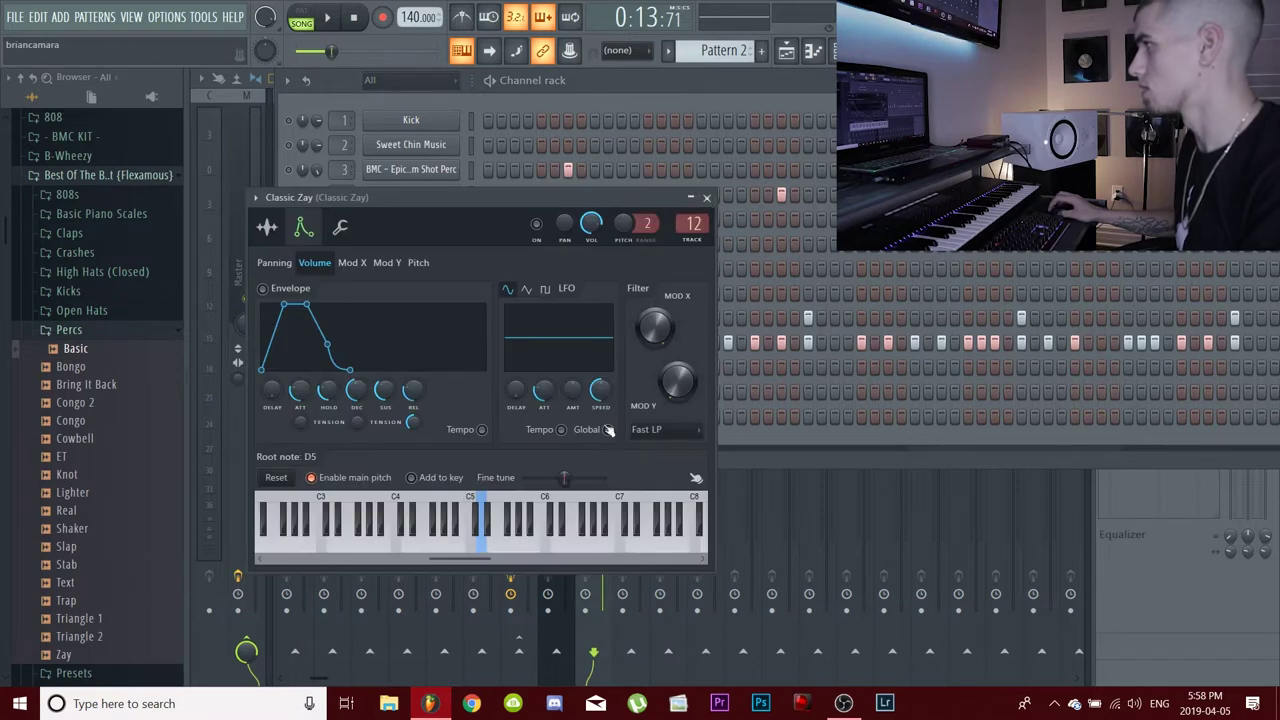
left_click(706, 197)
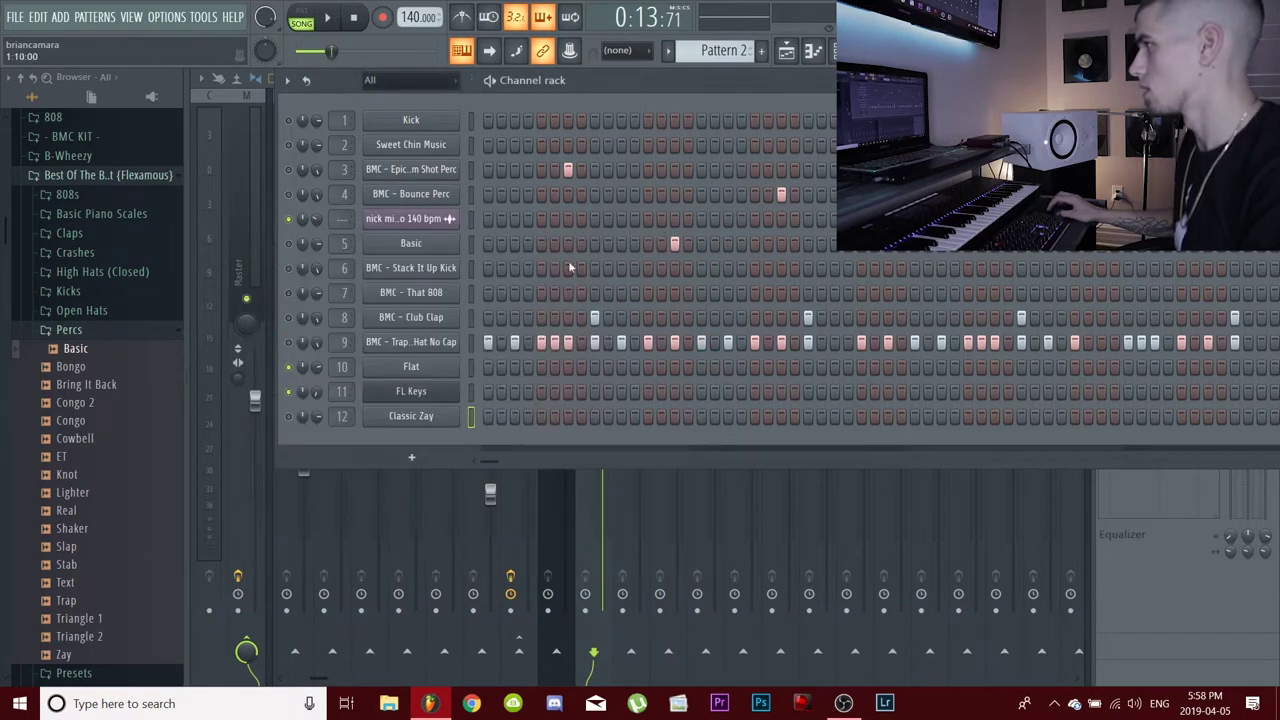
left_click(422, 420)
left_click(266, 227)
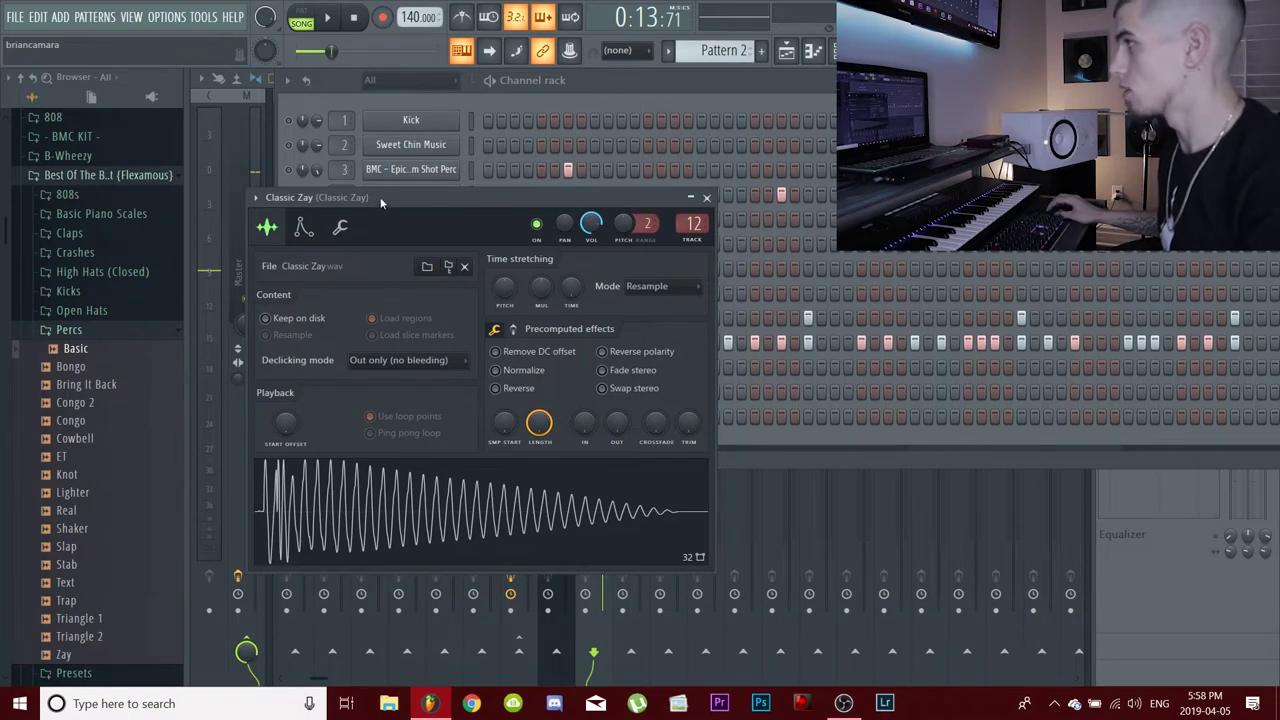
left_click(411, 418)
left_click(411, 417)
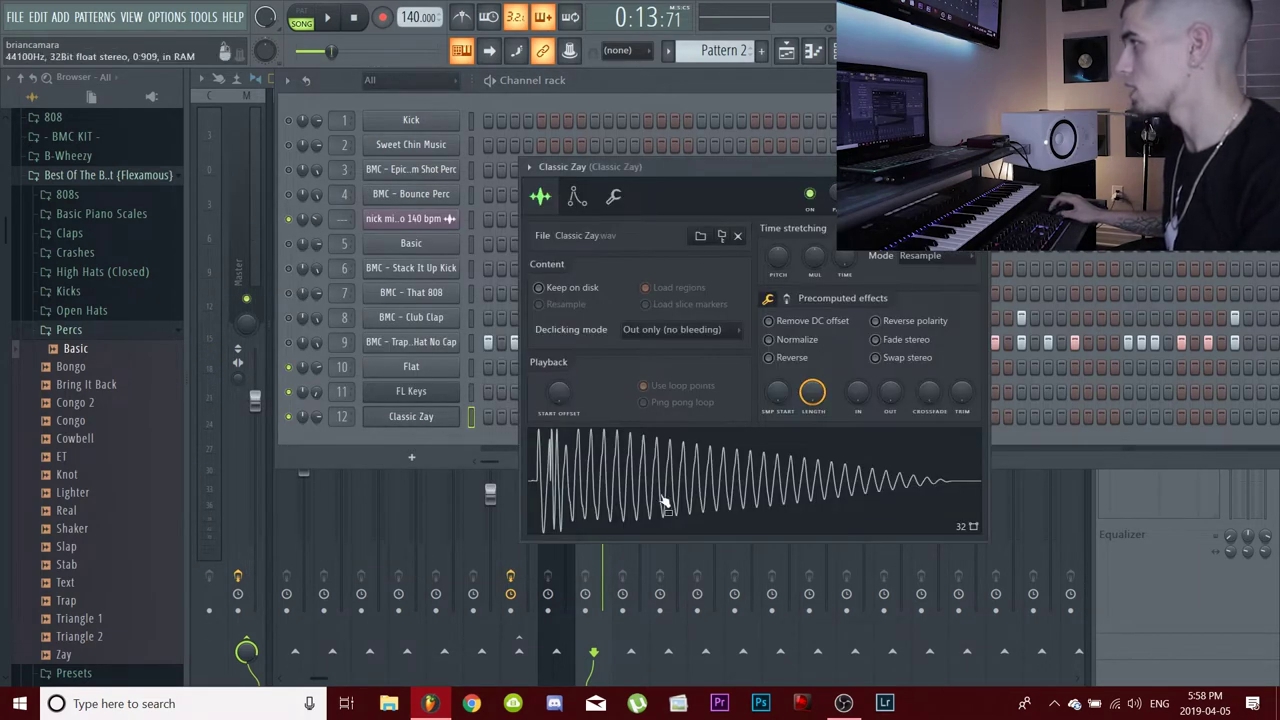
- Load the Classic Zay sample into Edison and run Detect pitch regions on it
right_click(620, 490)
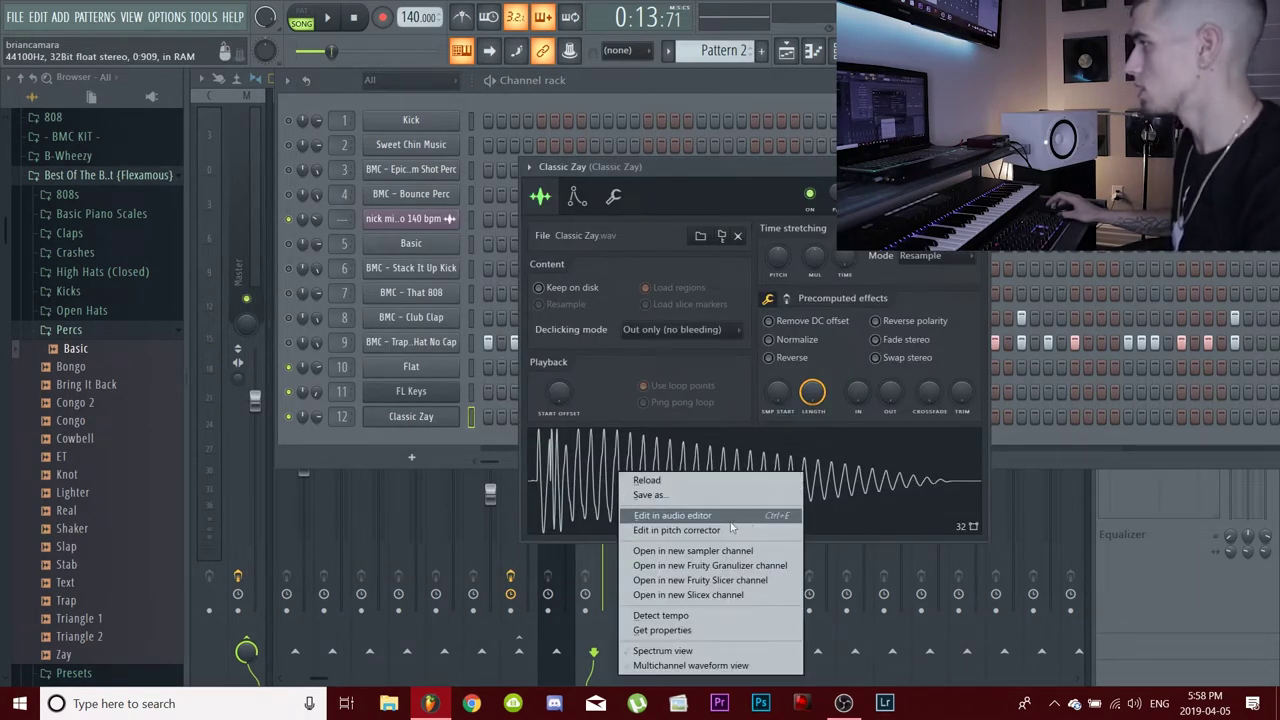
left_click(697, 517)
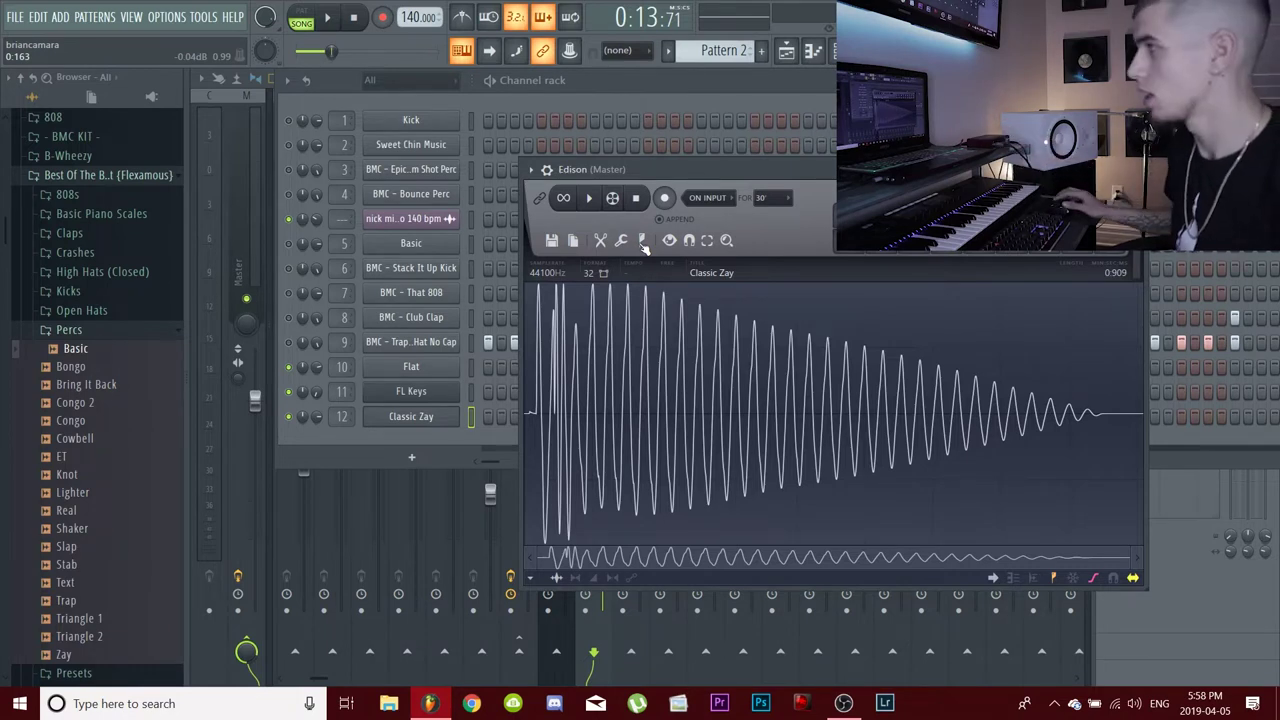
left_click(643, 244)
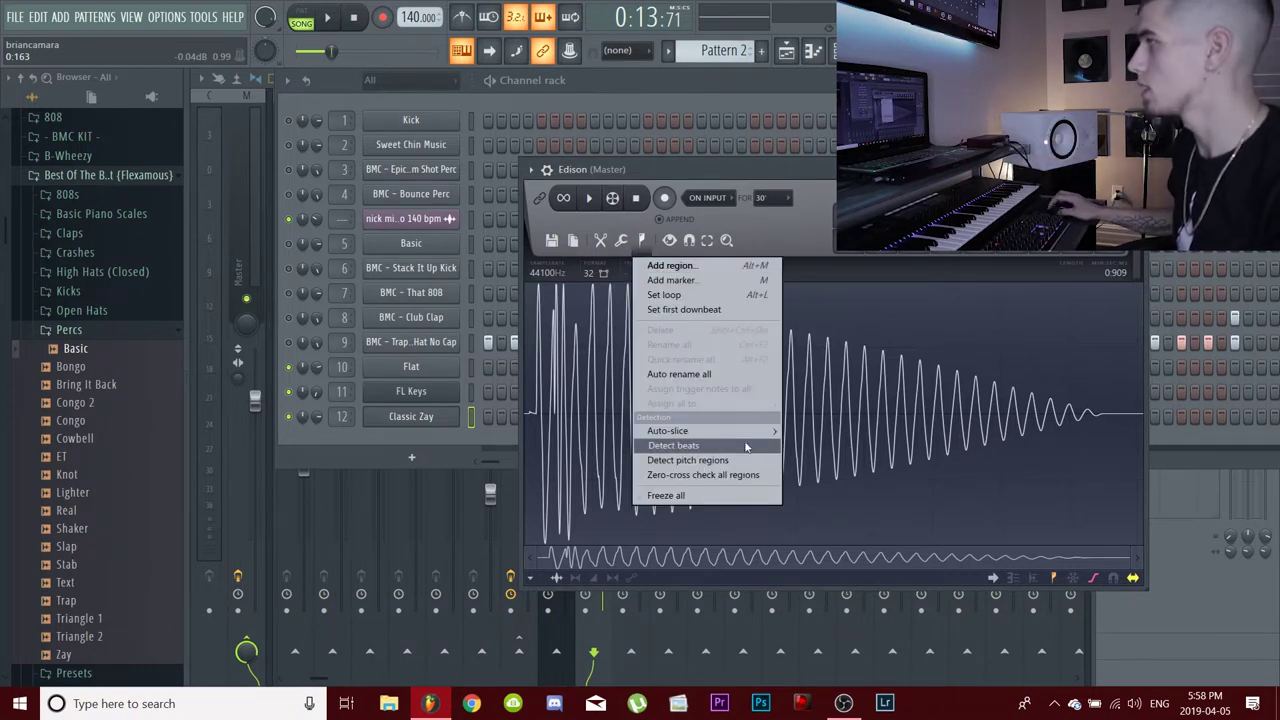
left_click(676, 461)
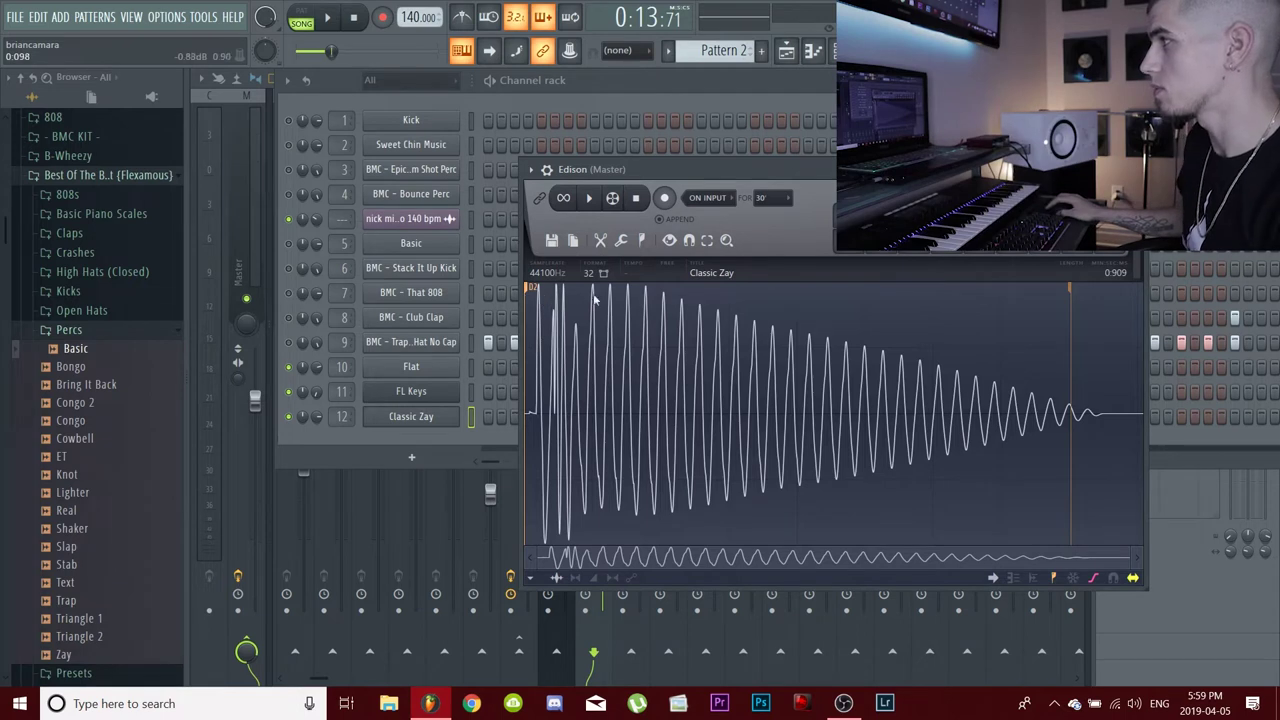
left_click(669, 242)
- Add Marker #2 near the waveform start and select from it to the sample's tail
left_click(672, 265)
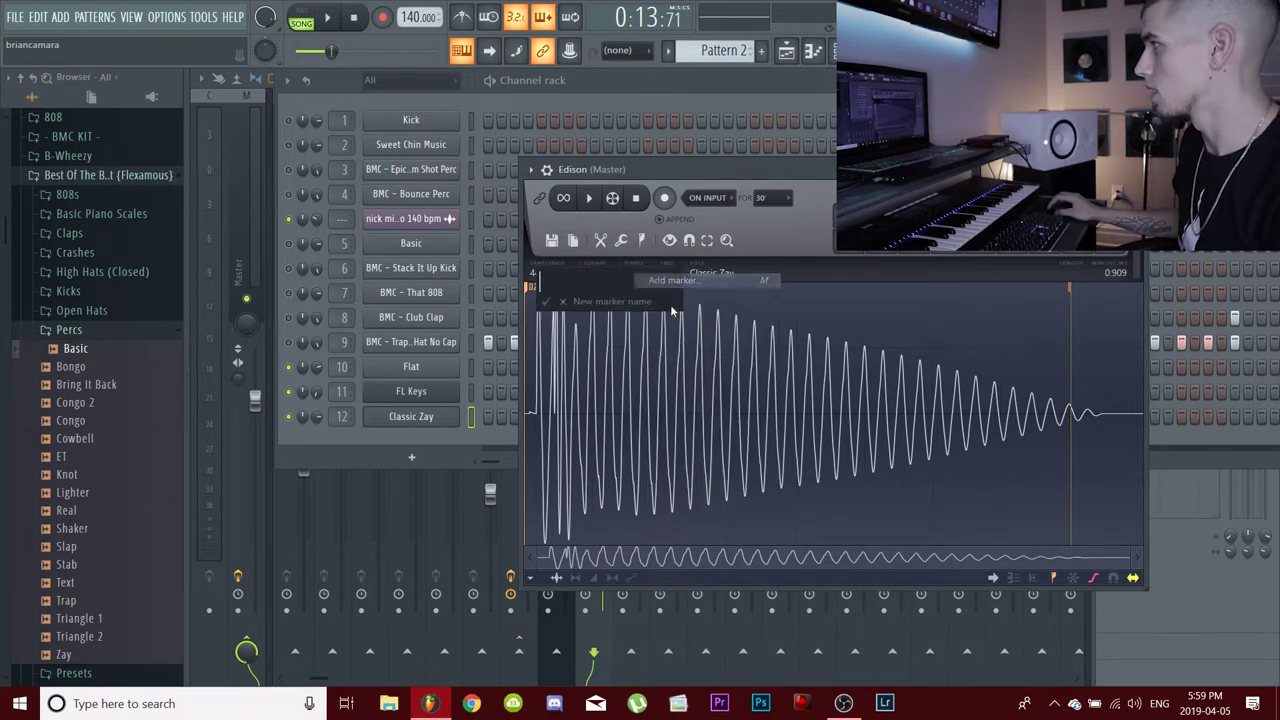
left_click(546, 301)
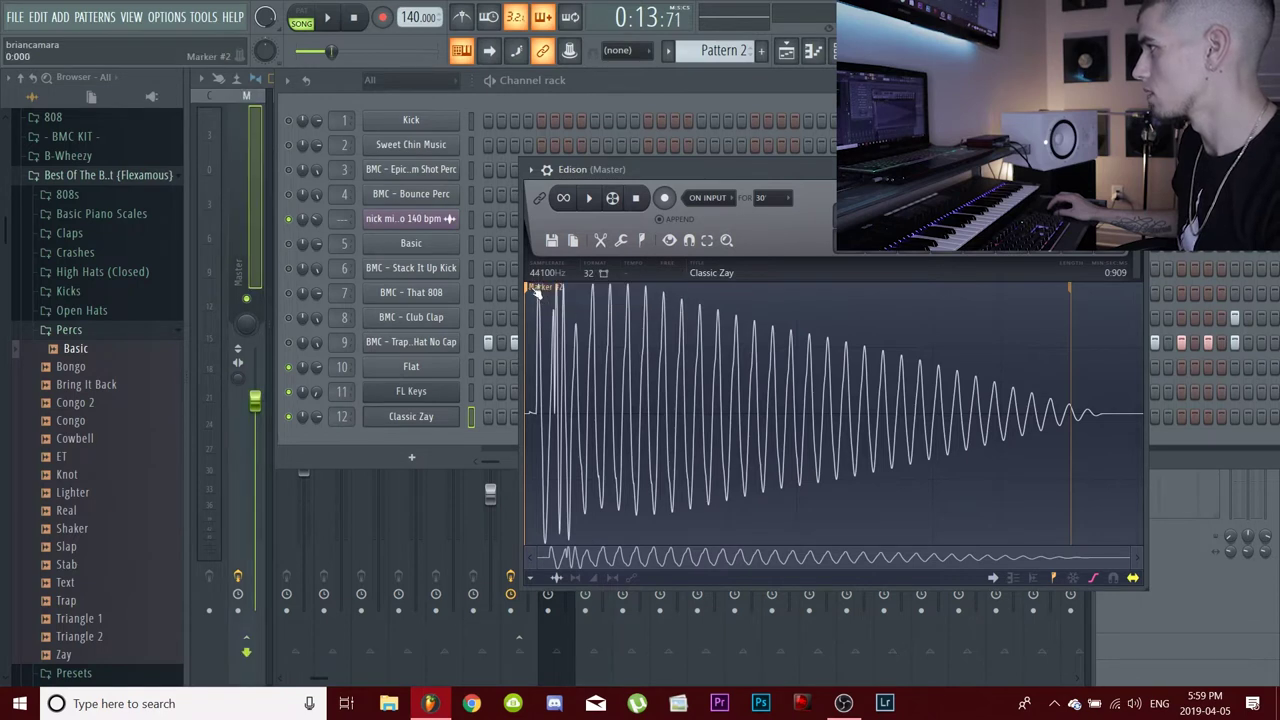
left_click_drag(537, 291, 617, 297)
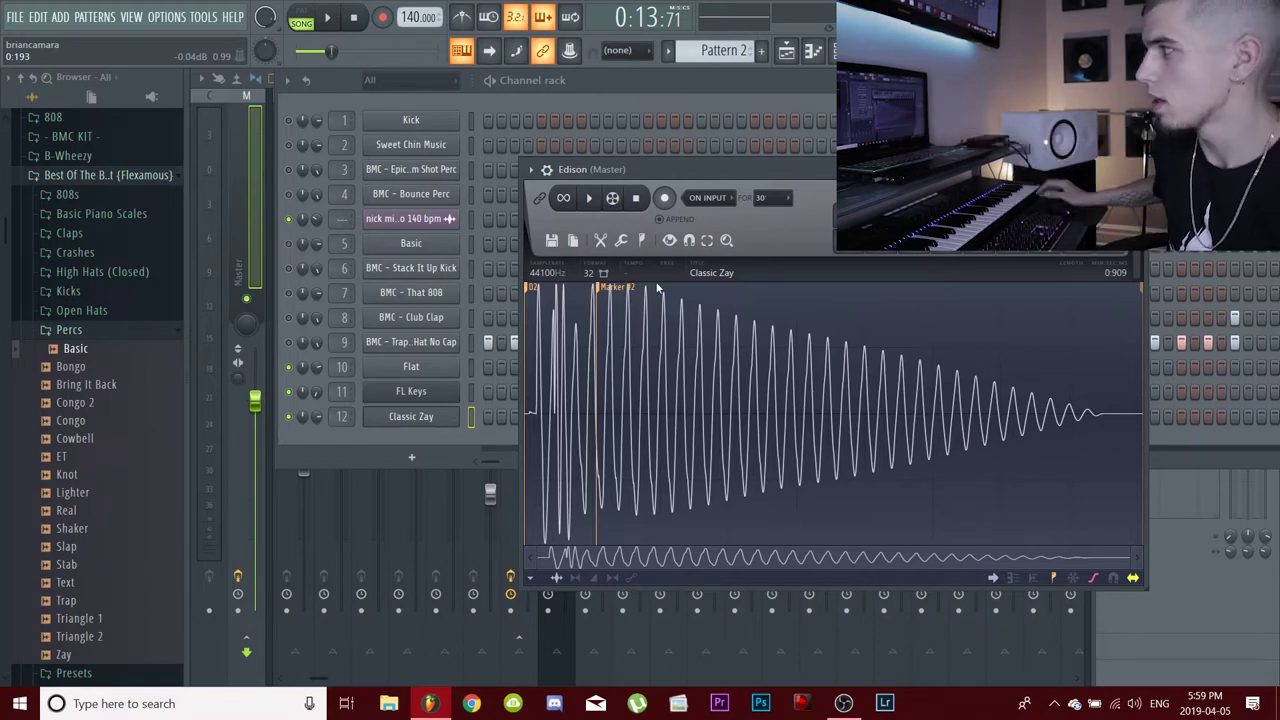
left_click_drag(1116, 366, 1057, 376)
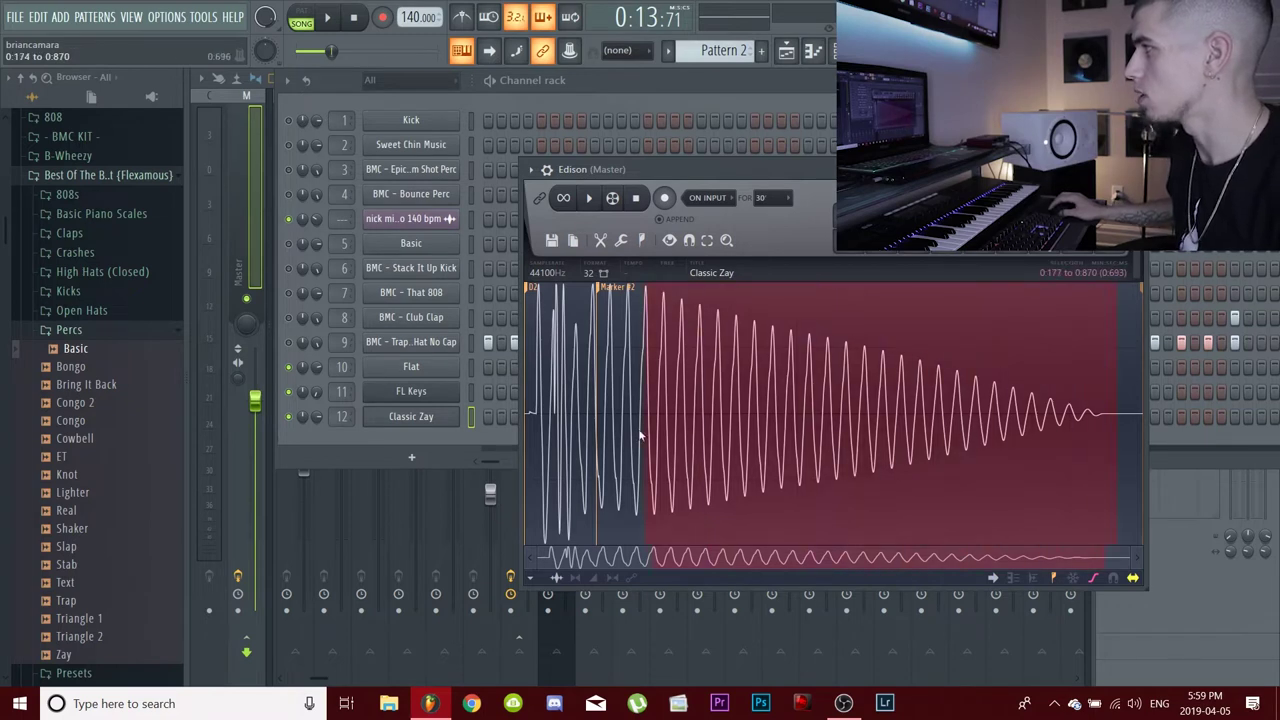
left_click_drag(603, 433, 598, 433)
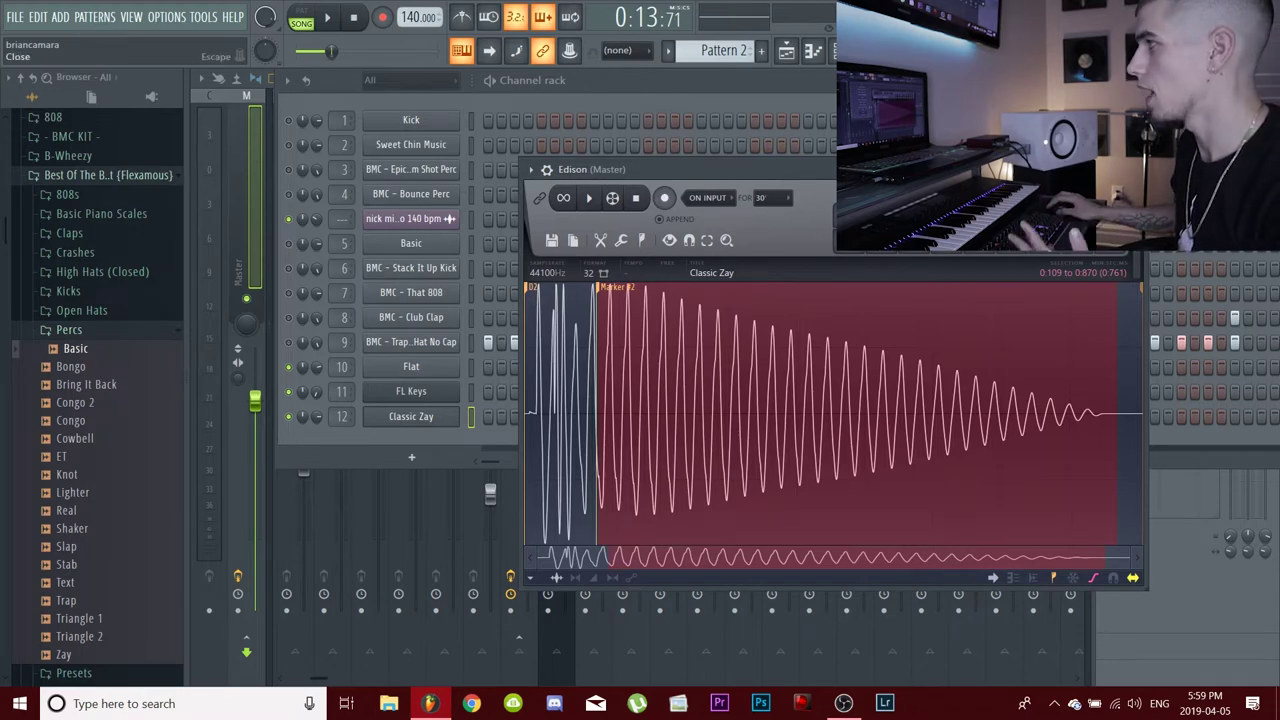
- Close Edison and set the Classic Zay sampler's root note to D5 on its envelope page
left_click(1136, 169)
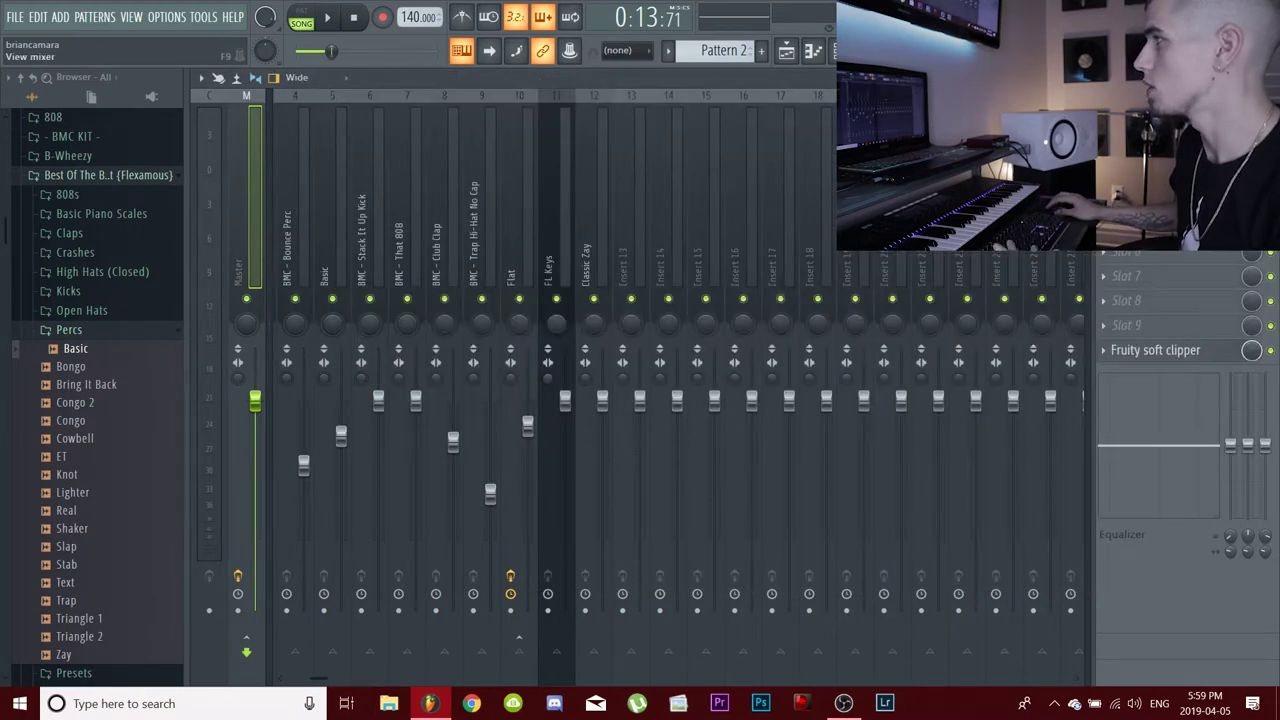
left_click(813, 50)
left_click(411, 416)
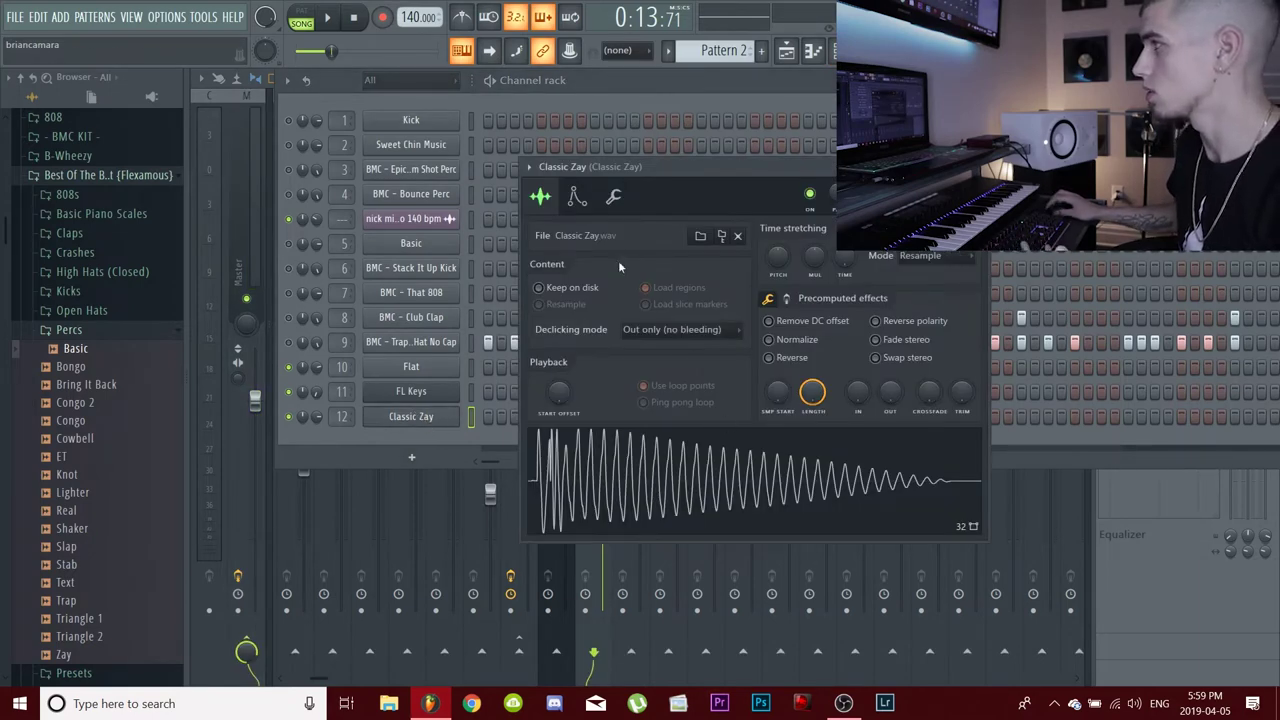
left_click(578, 197)
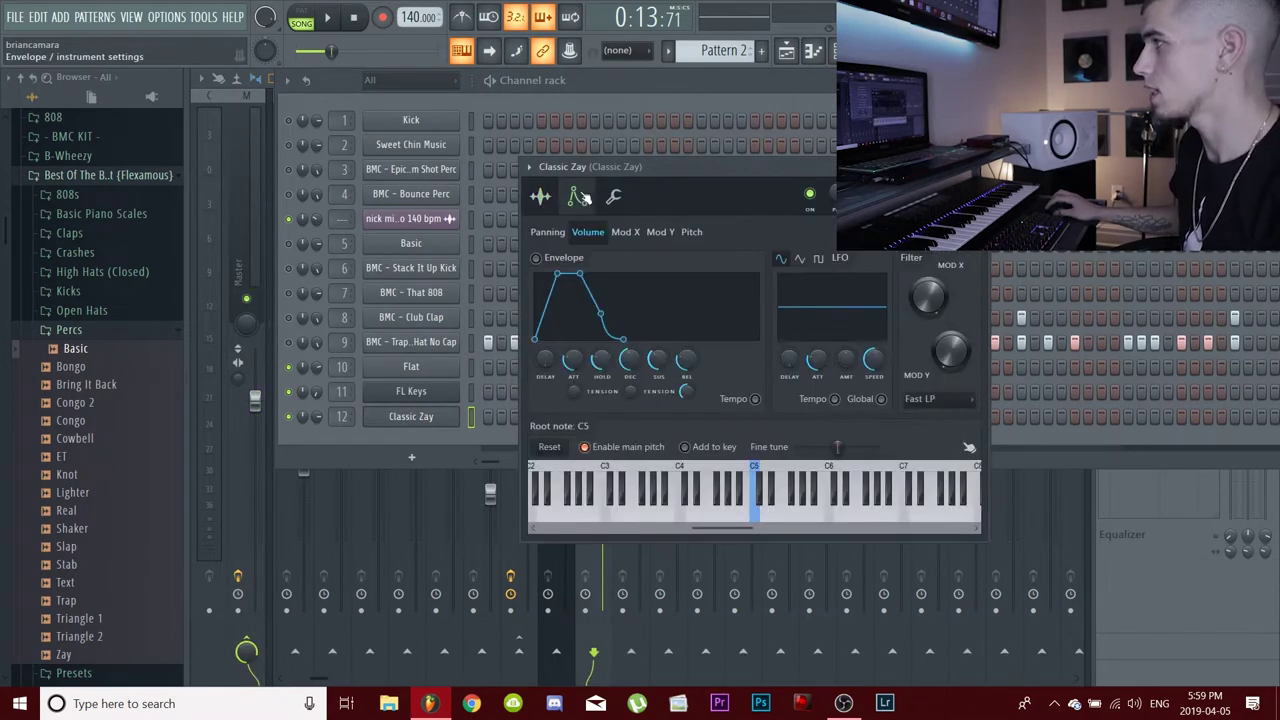
left_click(771, 519)
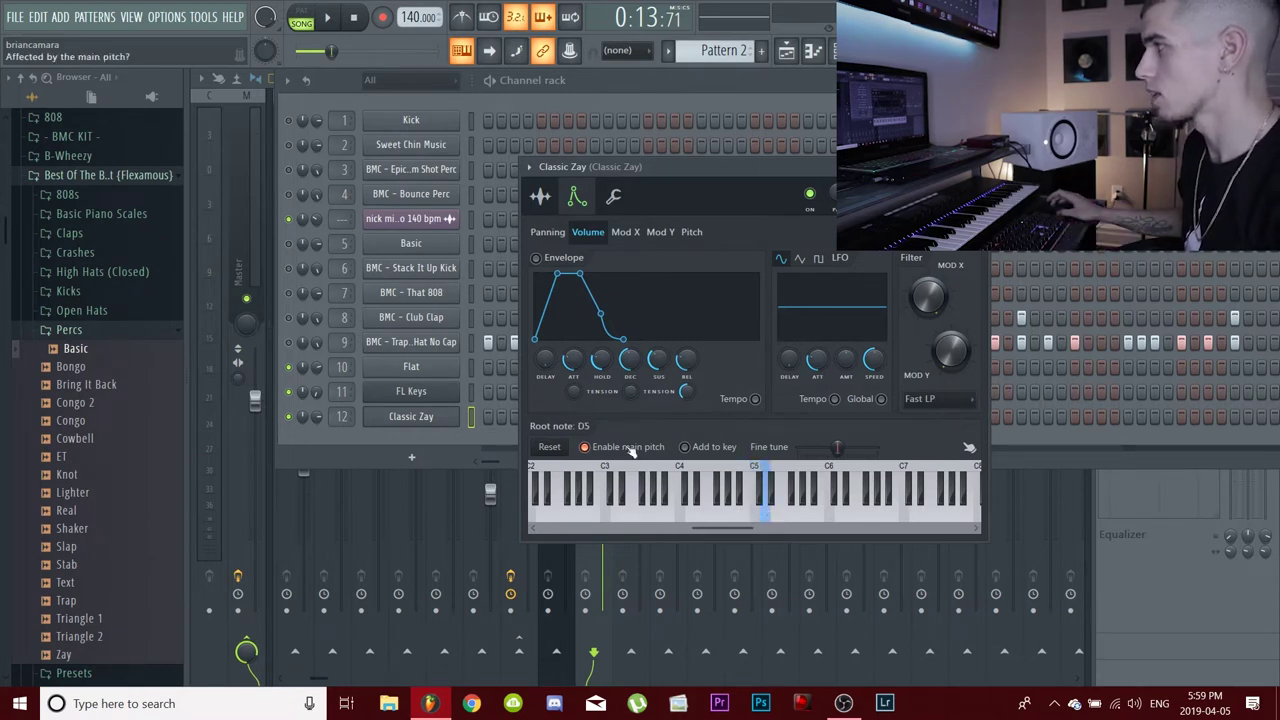
left_click(410, 418)
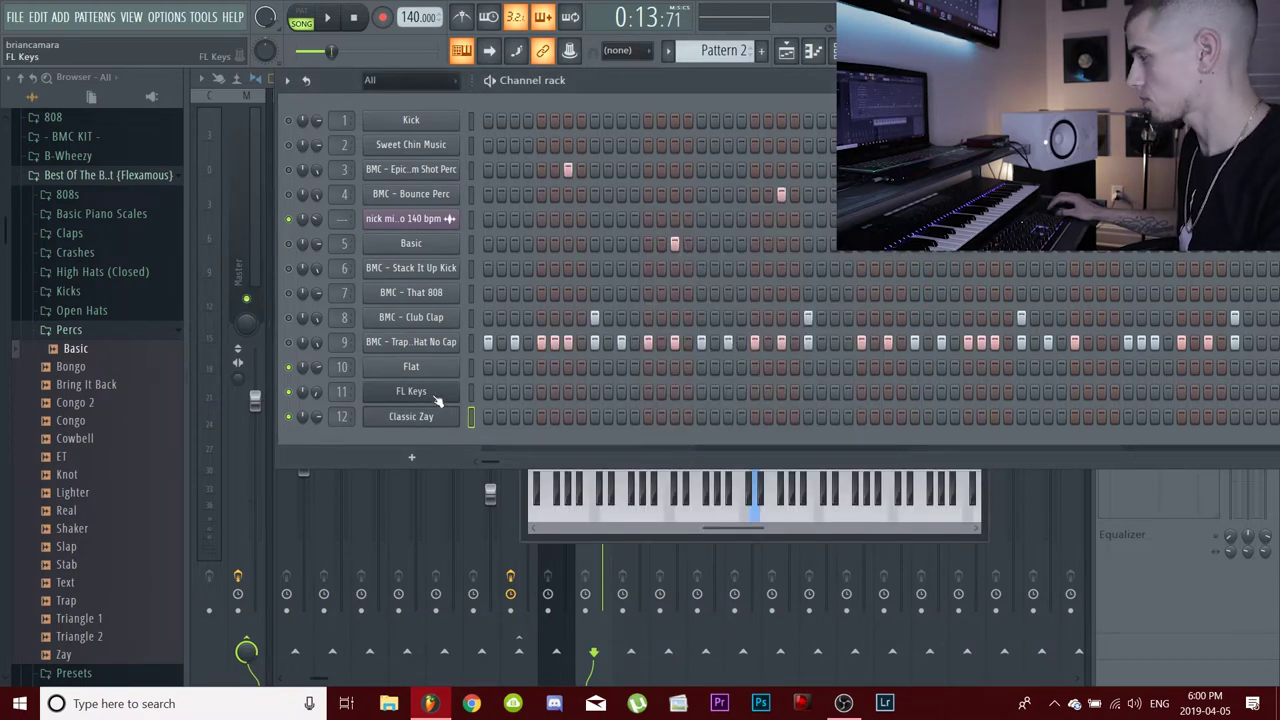
- Preview the eerio 140 bpm sample from its channel settings, then show the mixer
left_click(440, 218)
left_click(519, 595)
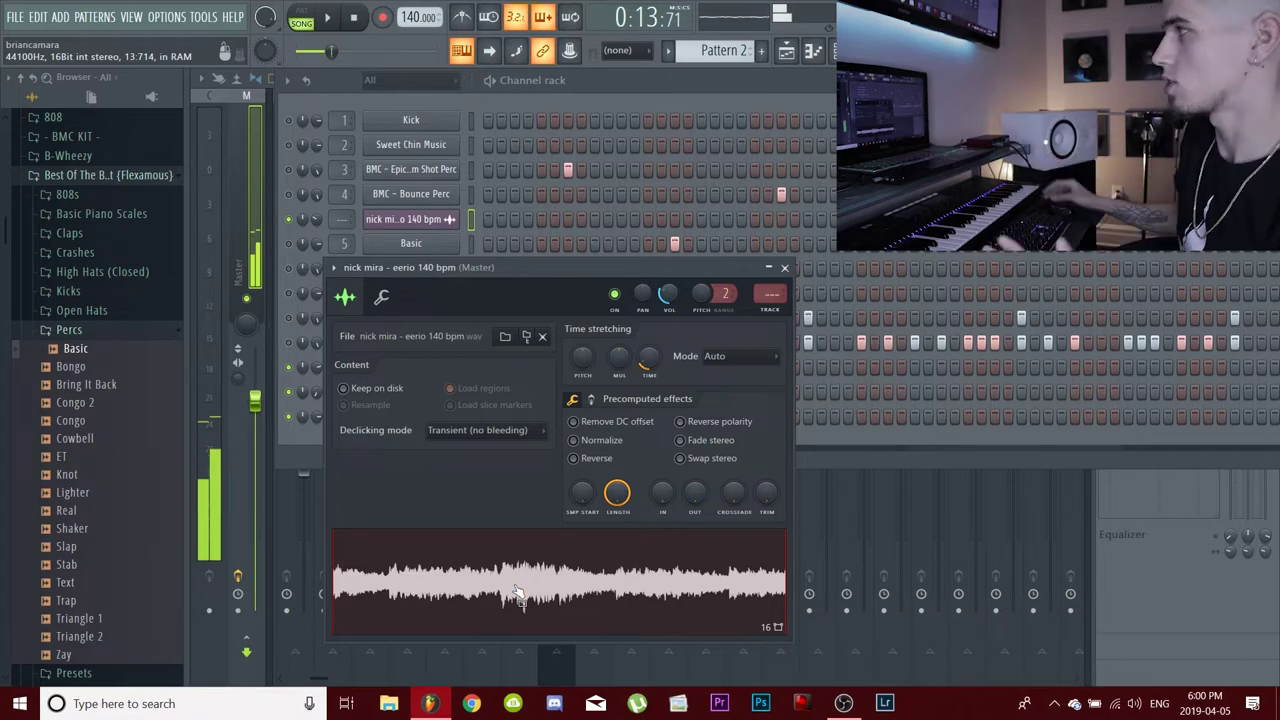
key("F9")
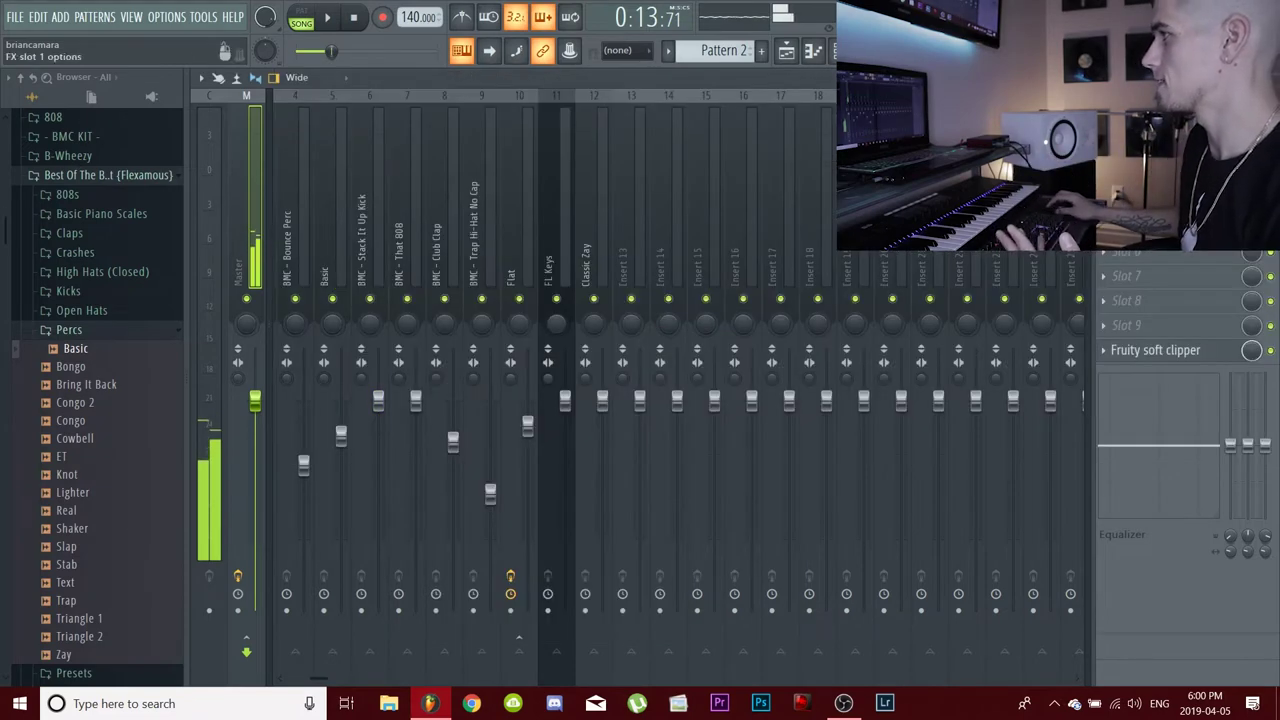
- Load Melodyne into an empty Master FX slot, dismiss its welcome screen, and close it
left_click(1110, 151)
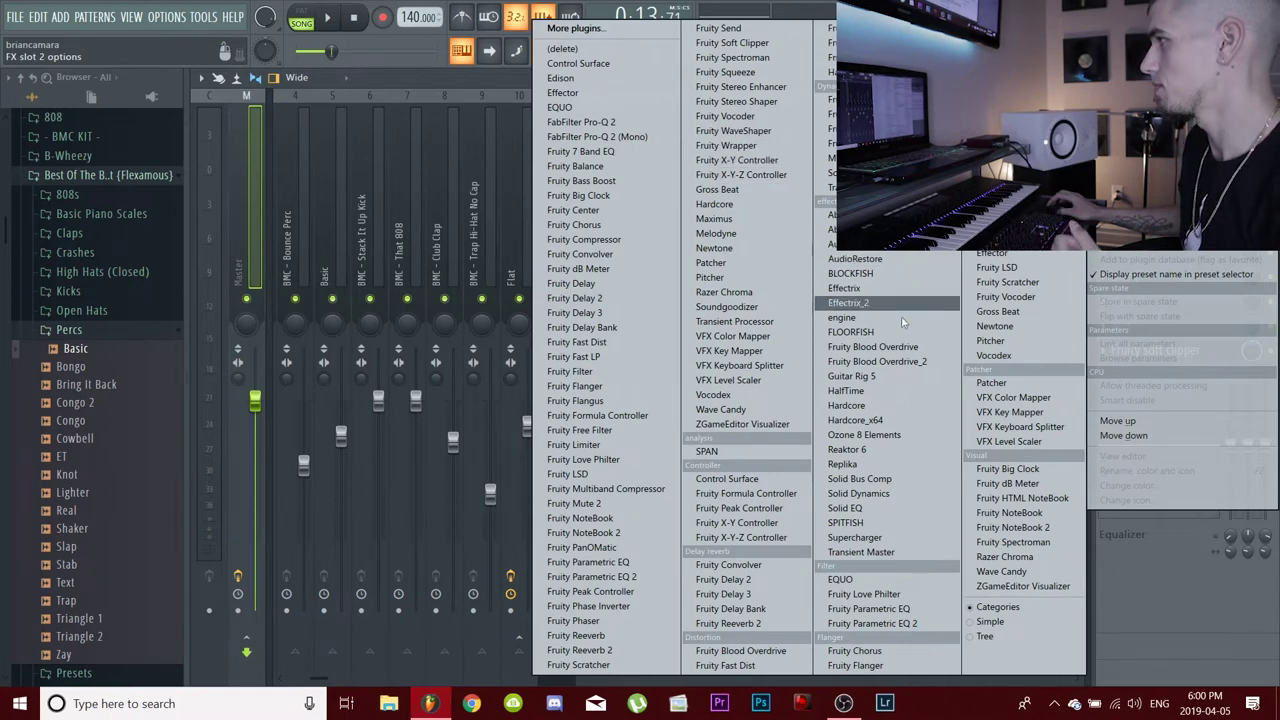
left_click(717, 233)
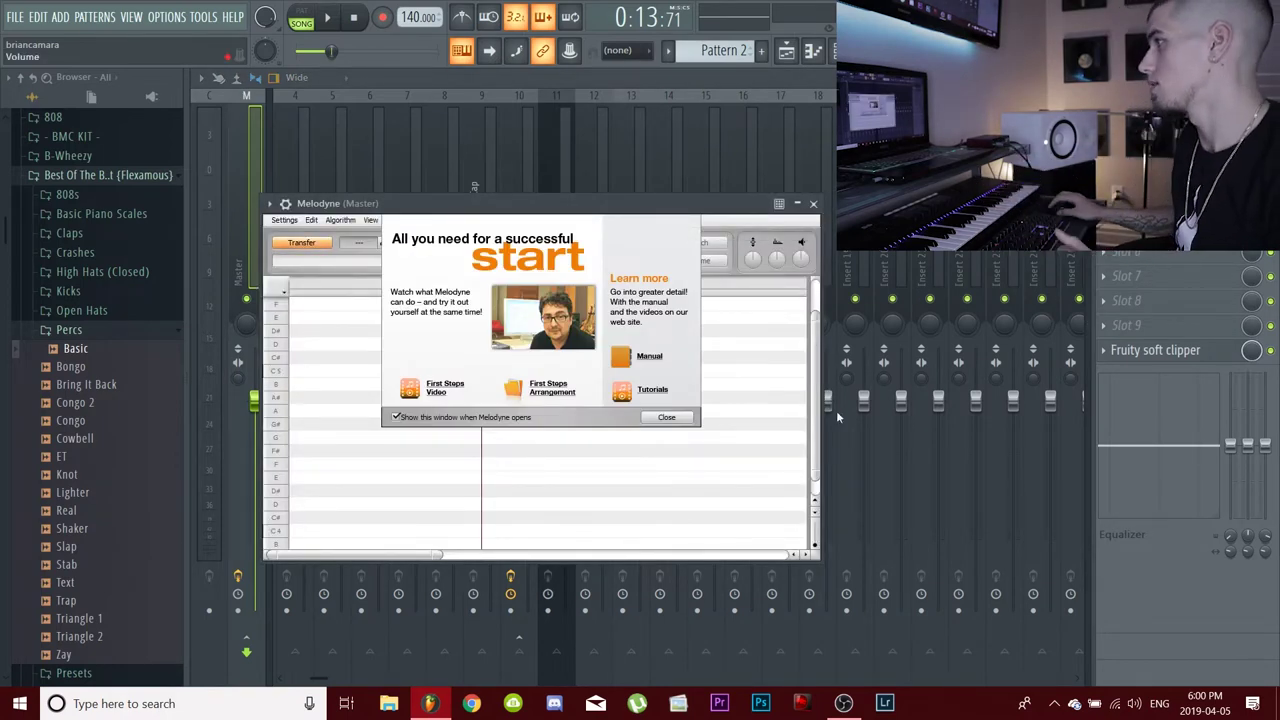
left_click(665, 418)
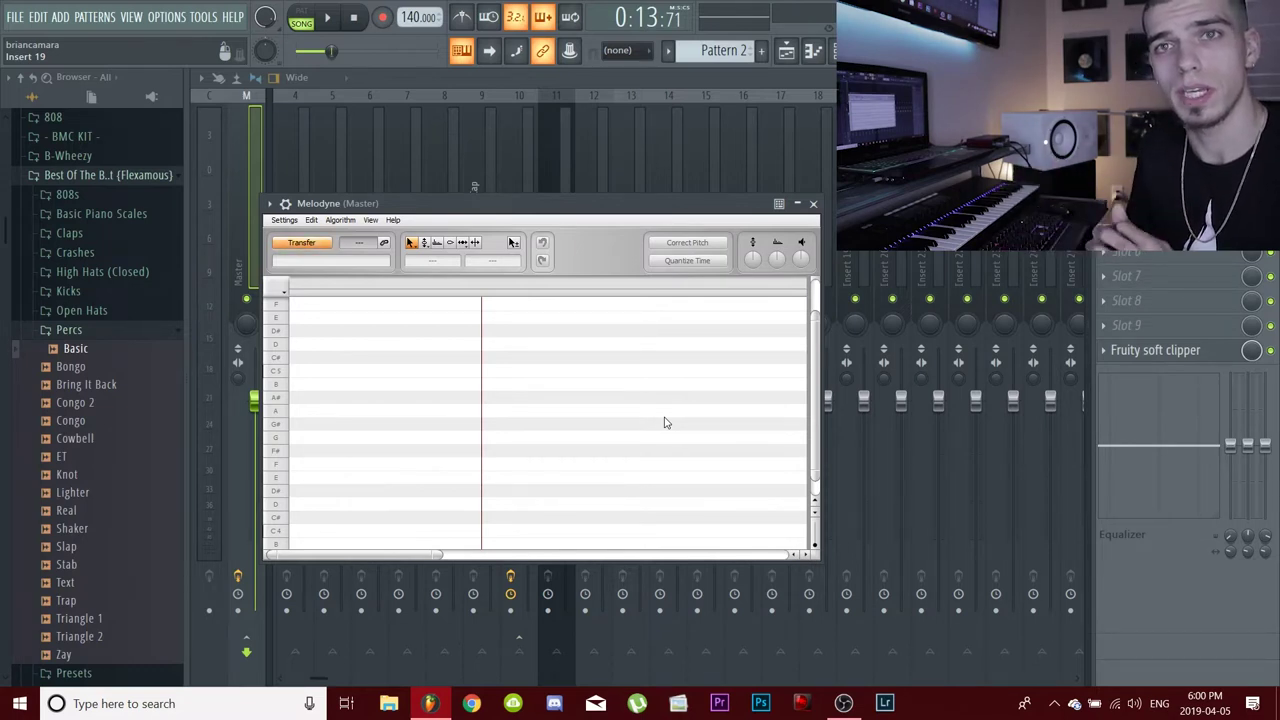
left_click(811, 205)
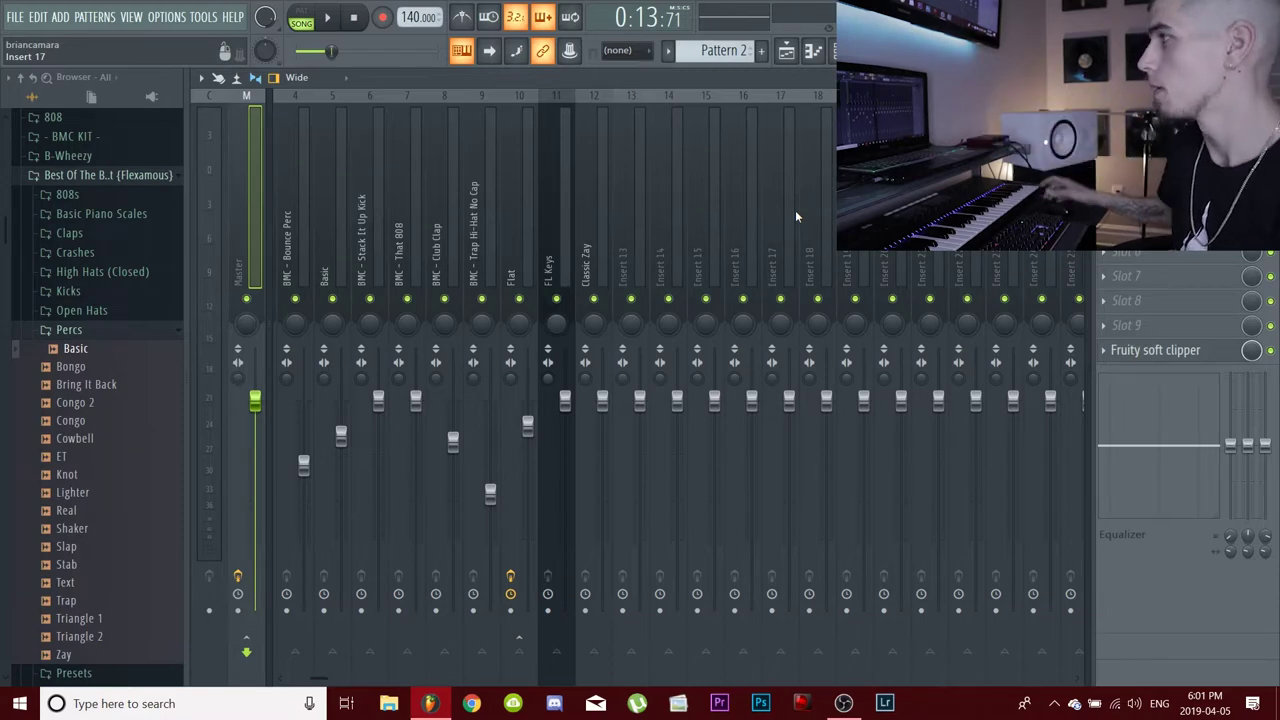
- Open the FL Keys pattern in the piano roll from the channel rack
left_click(308, 290)
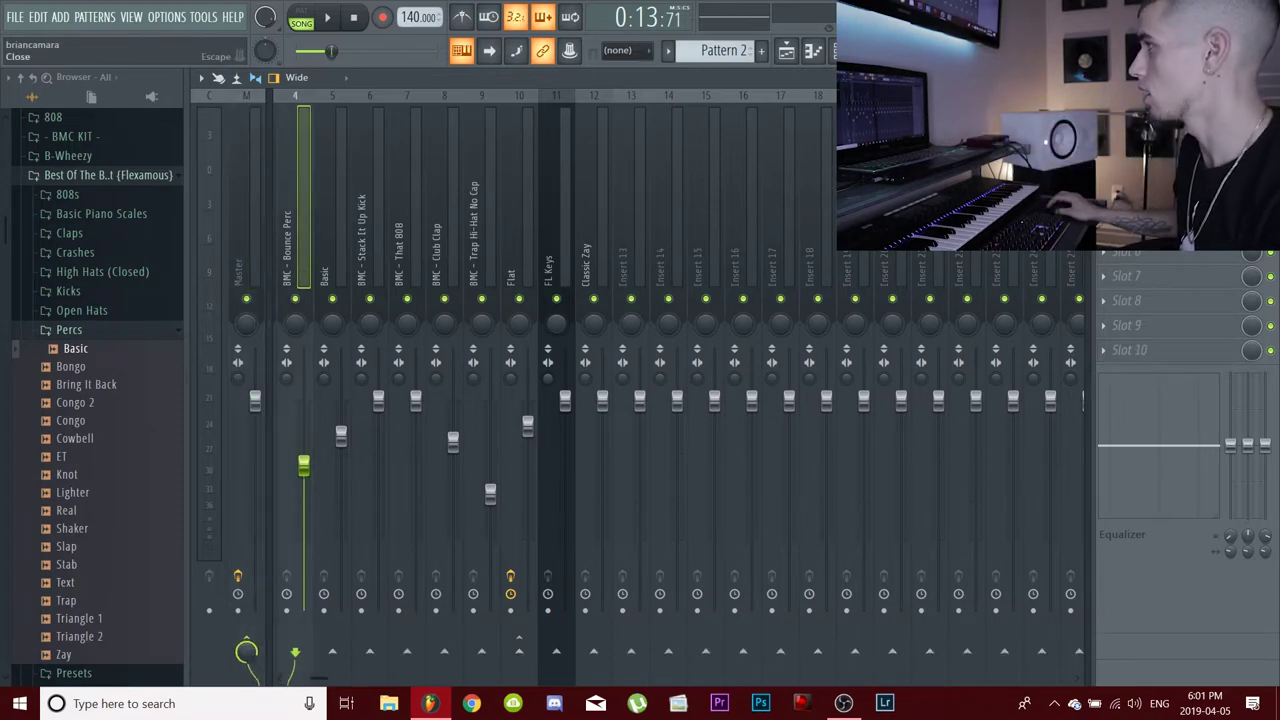
key("F9")
key("F6")
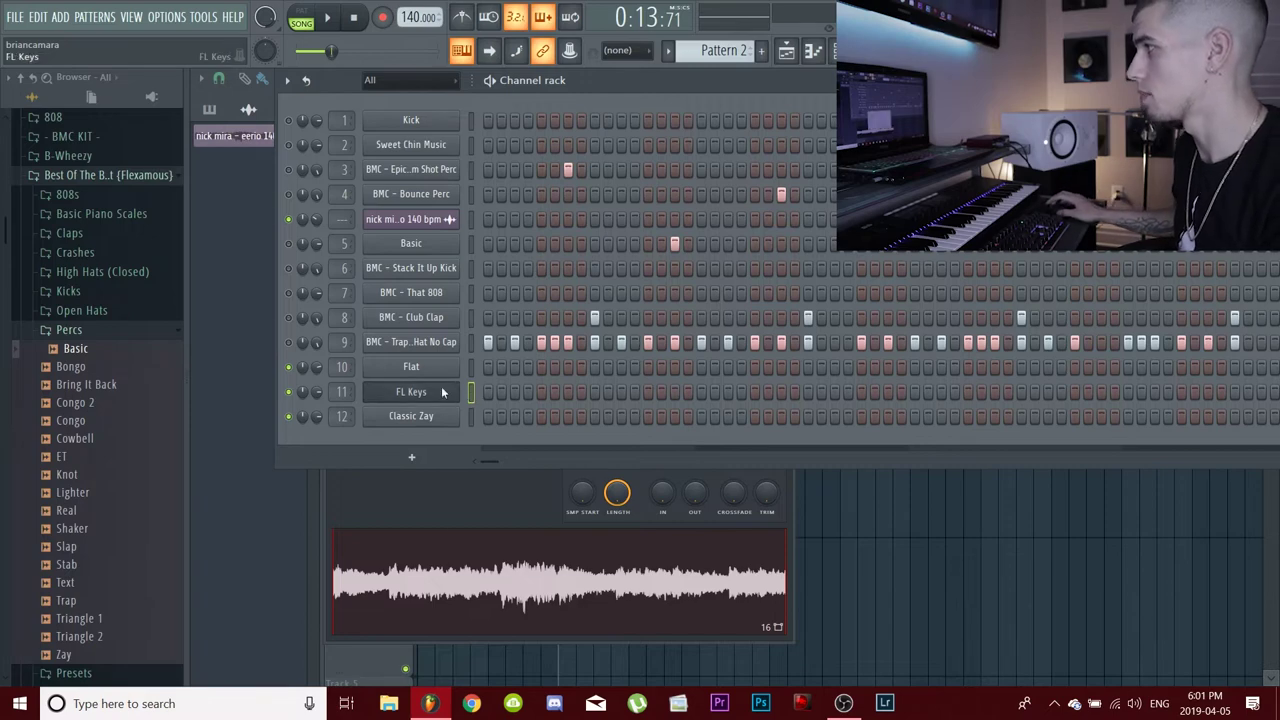
right_click(442, 391)
left_click(485, 393)
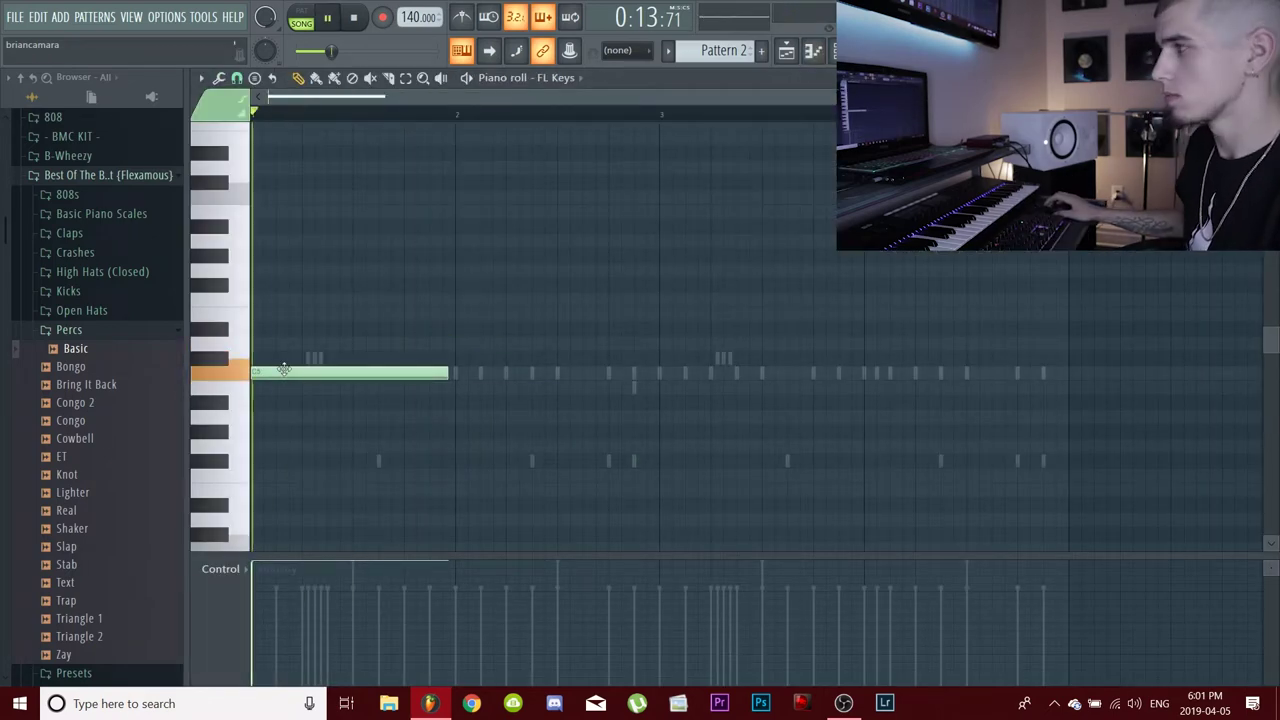
key("space")
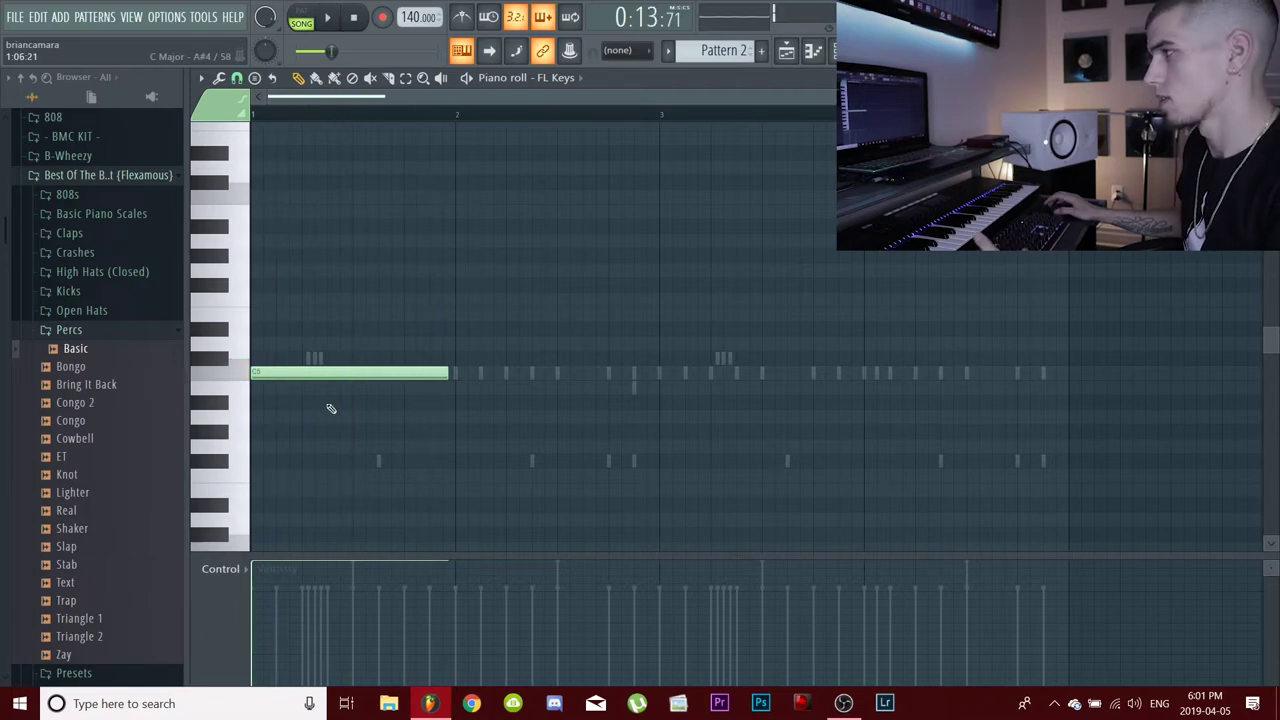
key("F7")
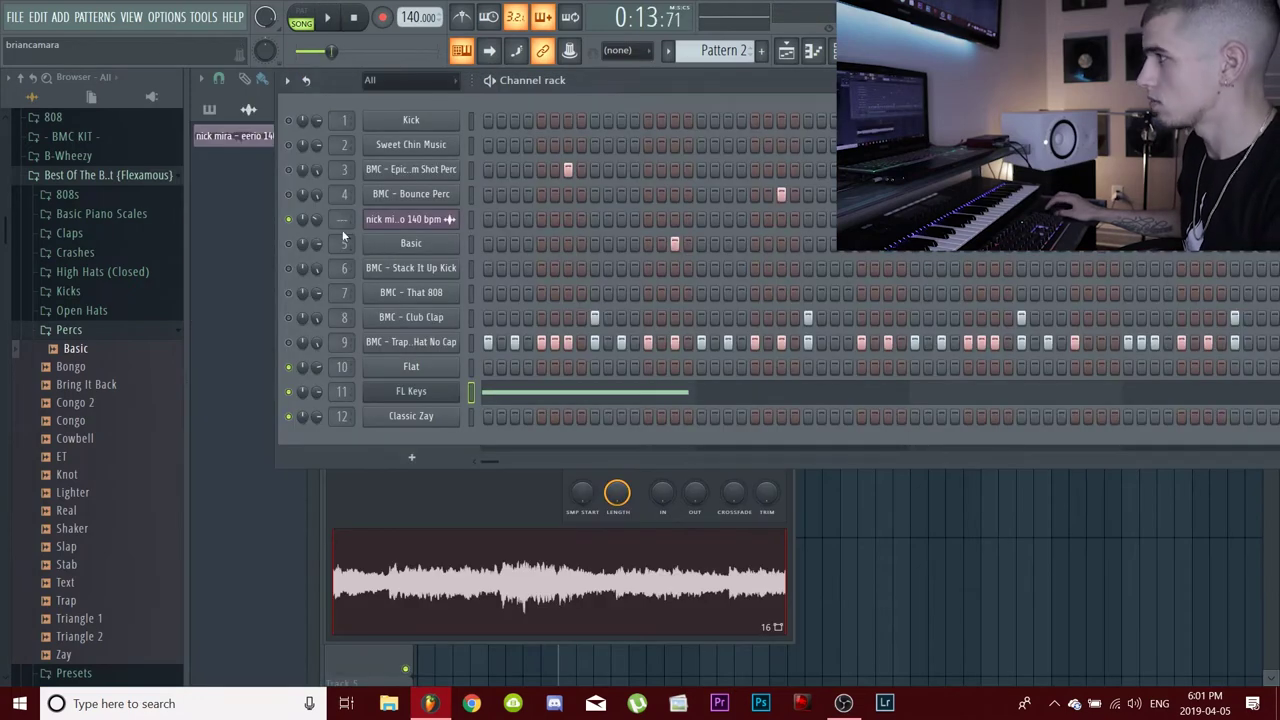
left_click(512, 394)
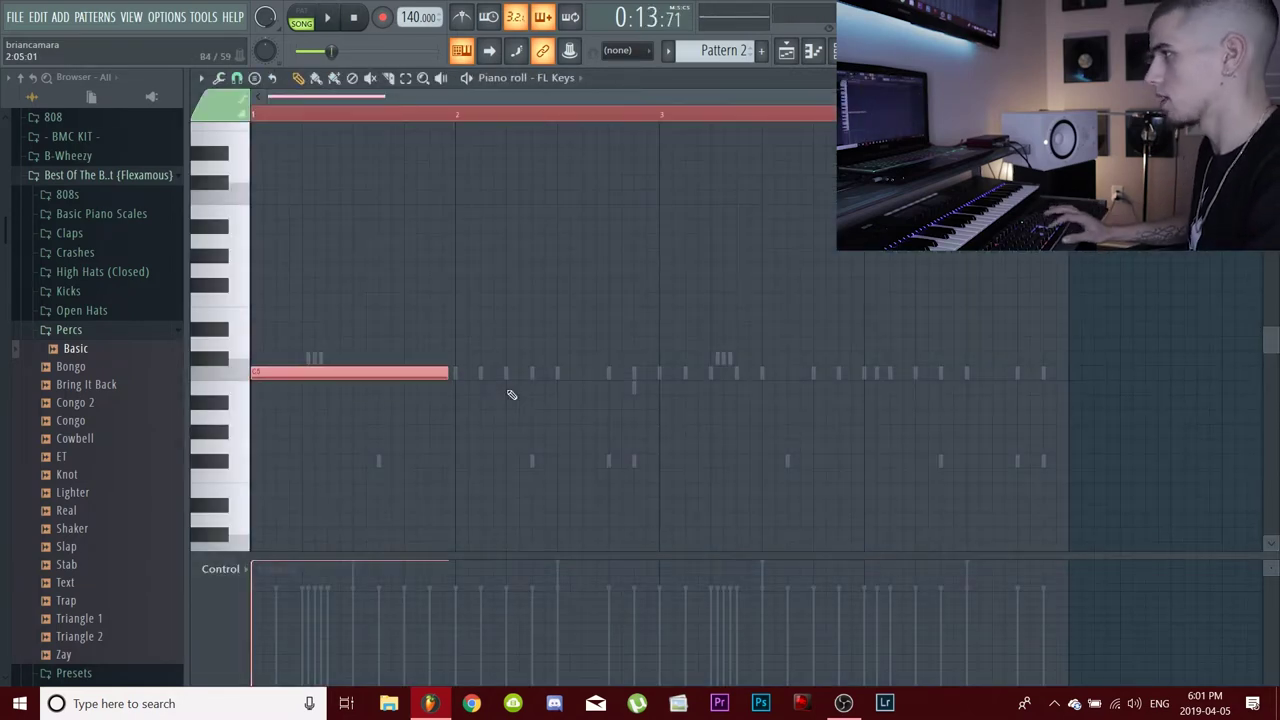
- Transpose the FL Keys note down and place copies on bars 2, 3 and 4
key("shift+Down")
key("shift+Down")
key("shift+Down")
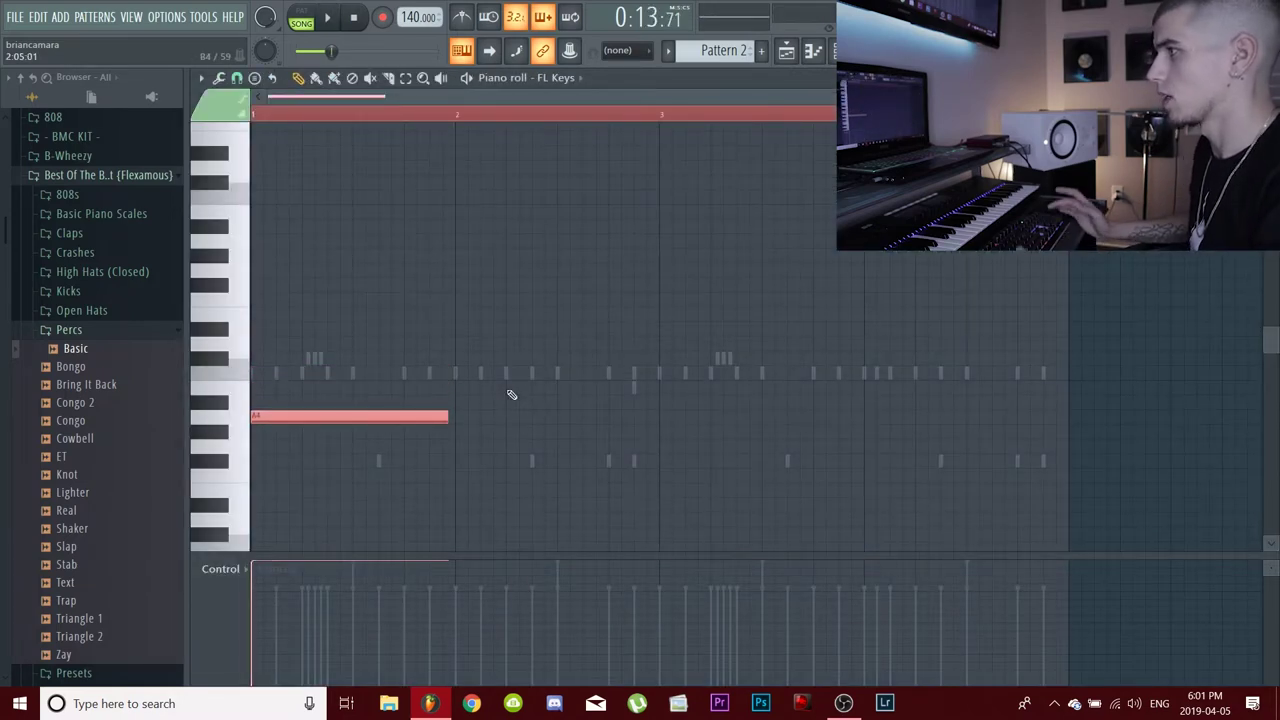
key("space")
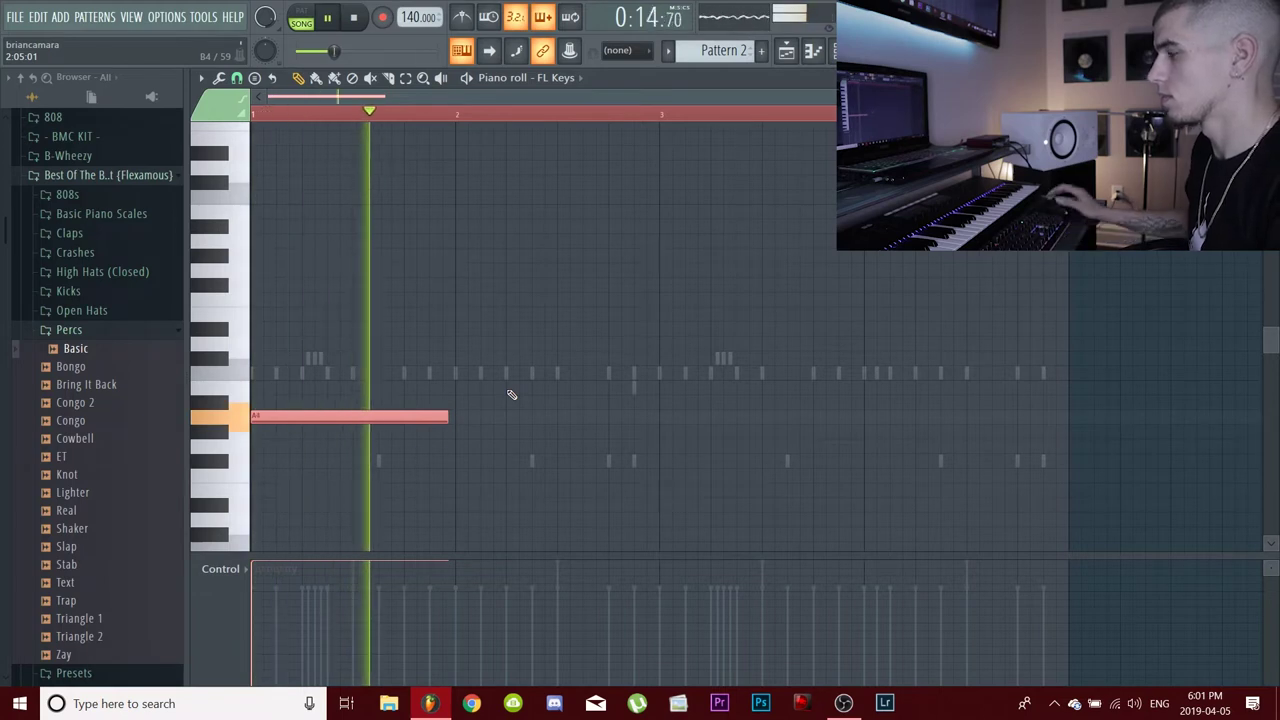
left_click(460, 416)
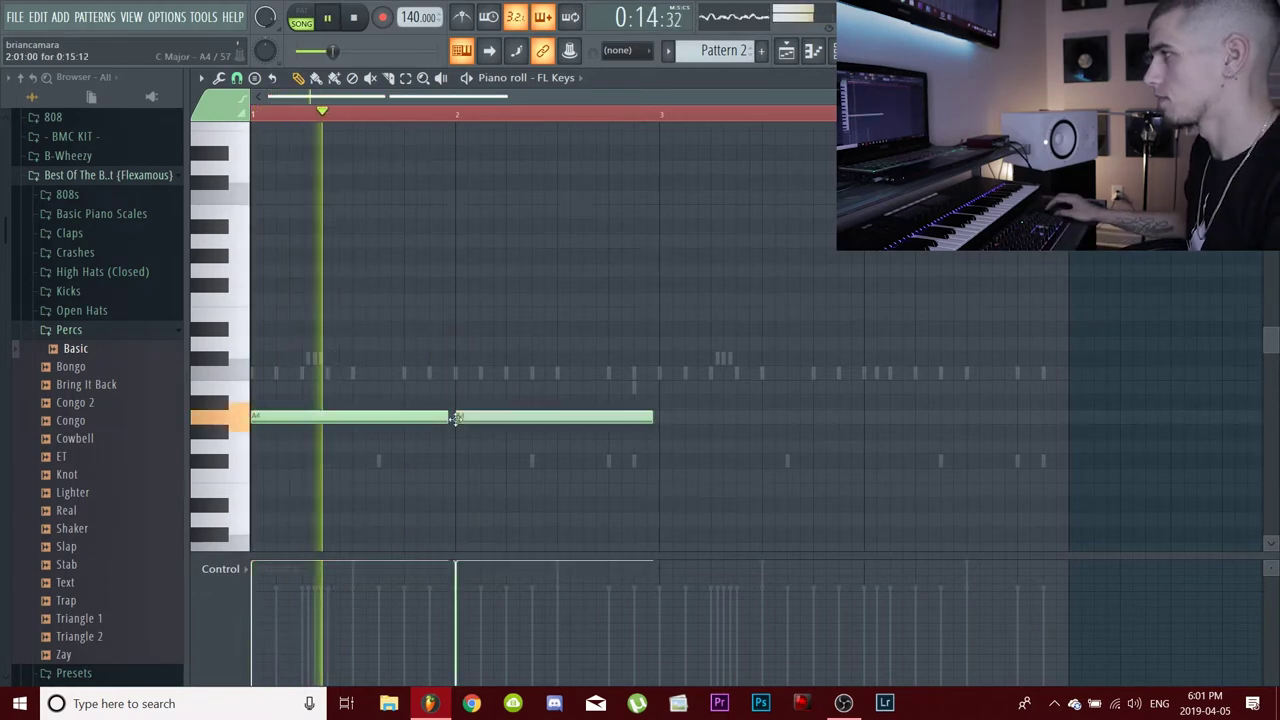
left_click(668, 416)
left_click_drag(777, 414, 771, 414)
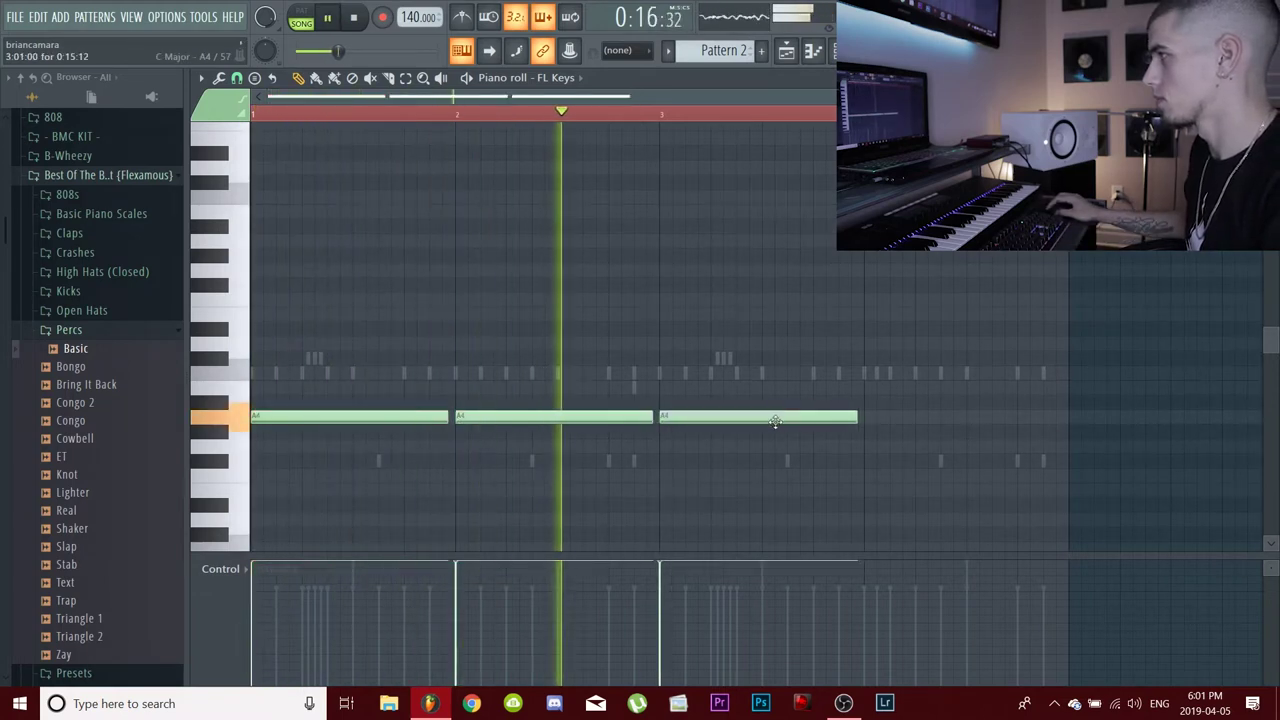
left_click(866, 414)
key("space")
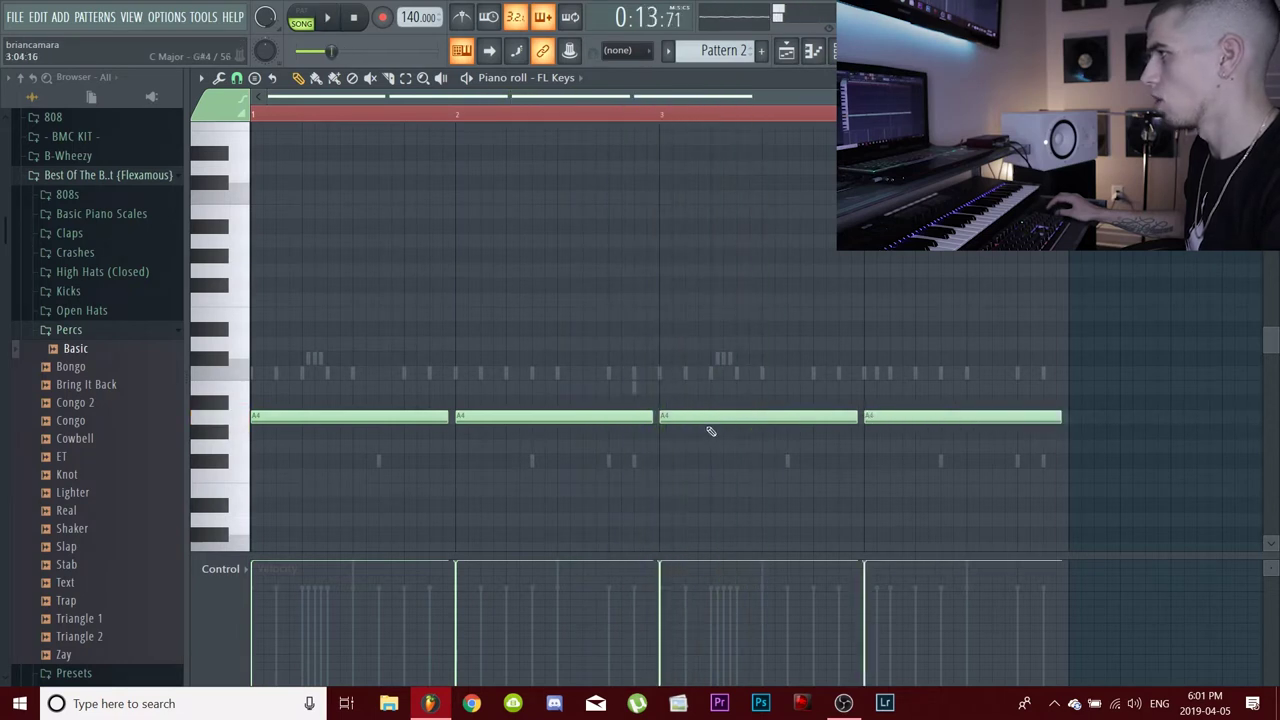
left_click(664, 118)
key("space")
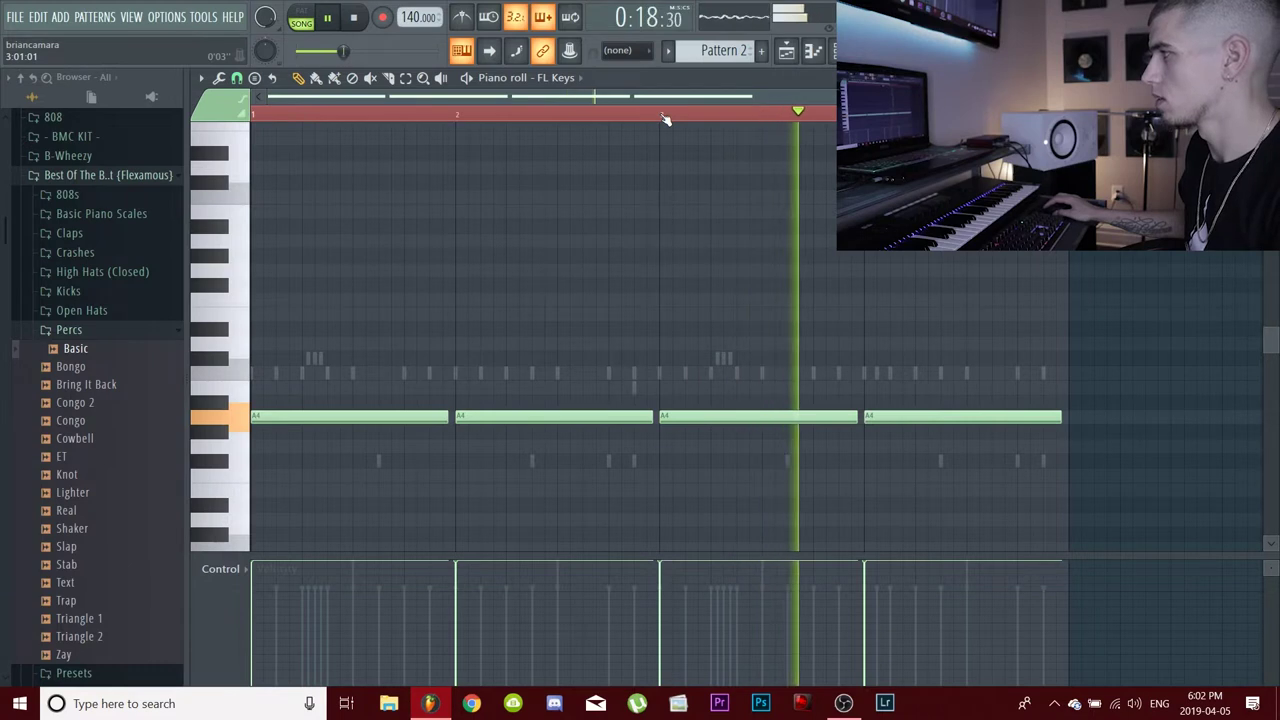
key("space")
- Raise all four notes to B4 and audition them
left_click_drag(986, 480, 310, 388)
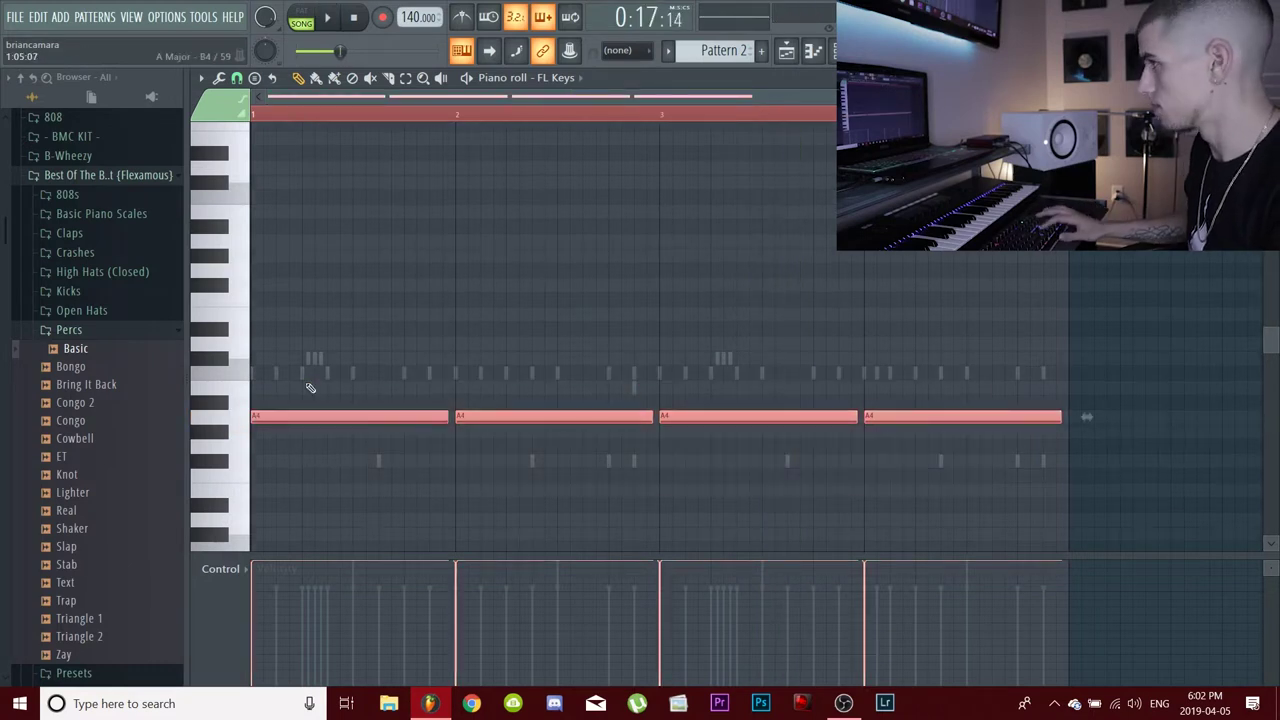
key("Up")
key("Up")
key("space")
key("space")
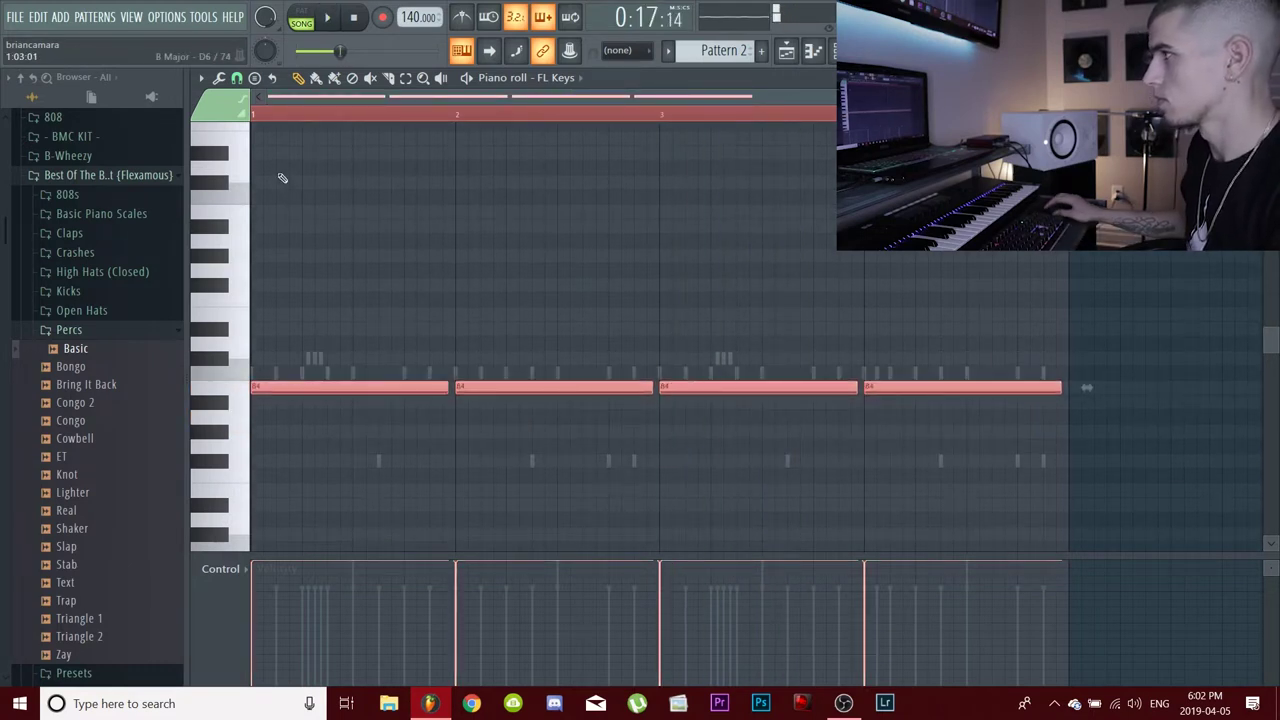
key("space")
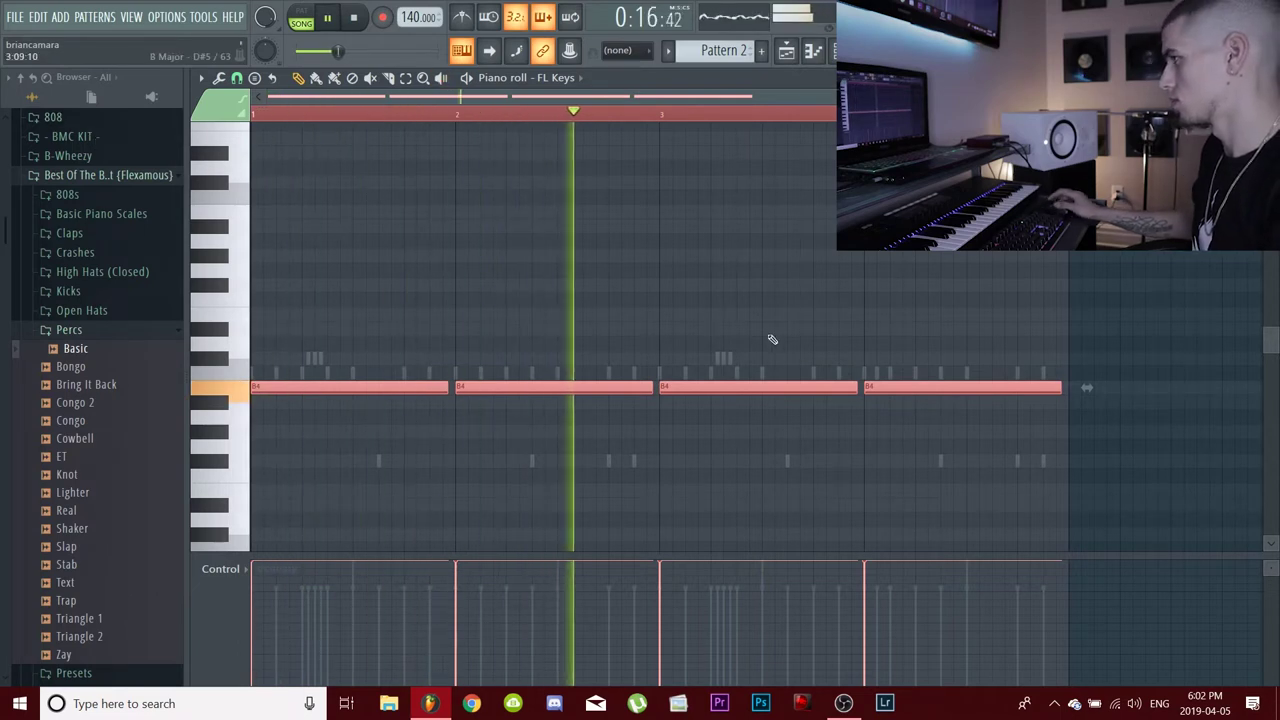
left_click(960, 477)
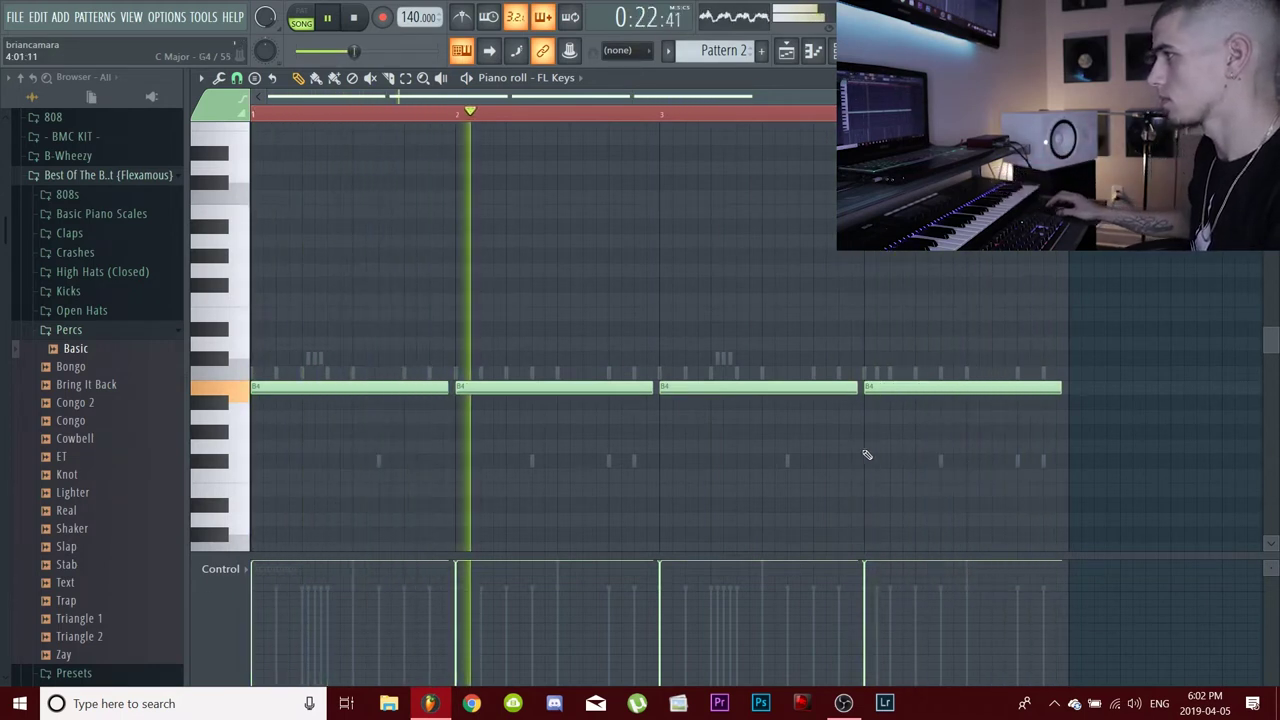
key("space")
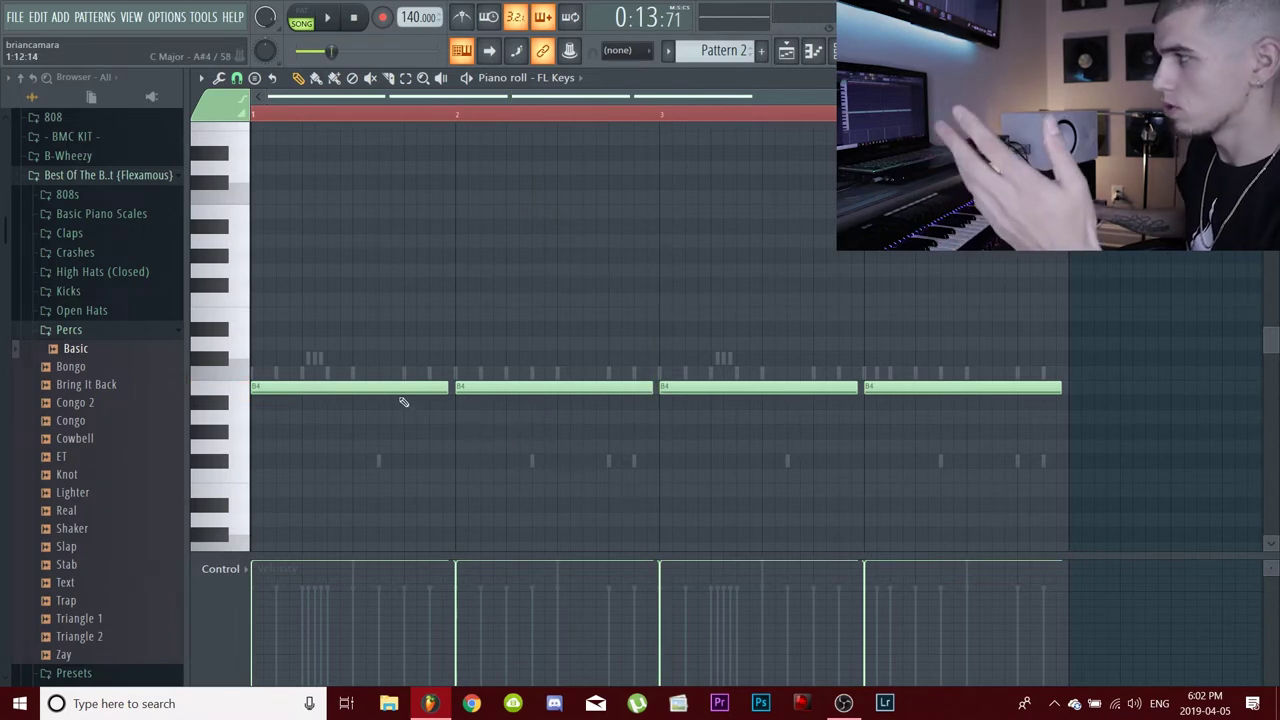
- Move the bar-2 note to D5, bar-3 to G4 and bar-4 to A4, auditioning the line
left_click_drag(483, 386, 486, 294)
key("space")
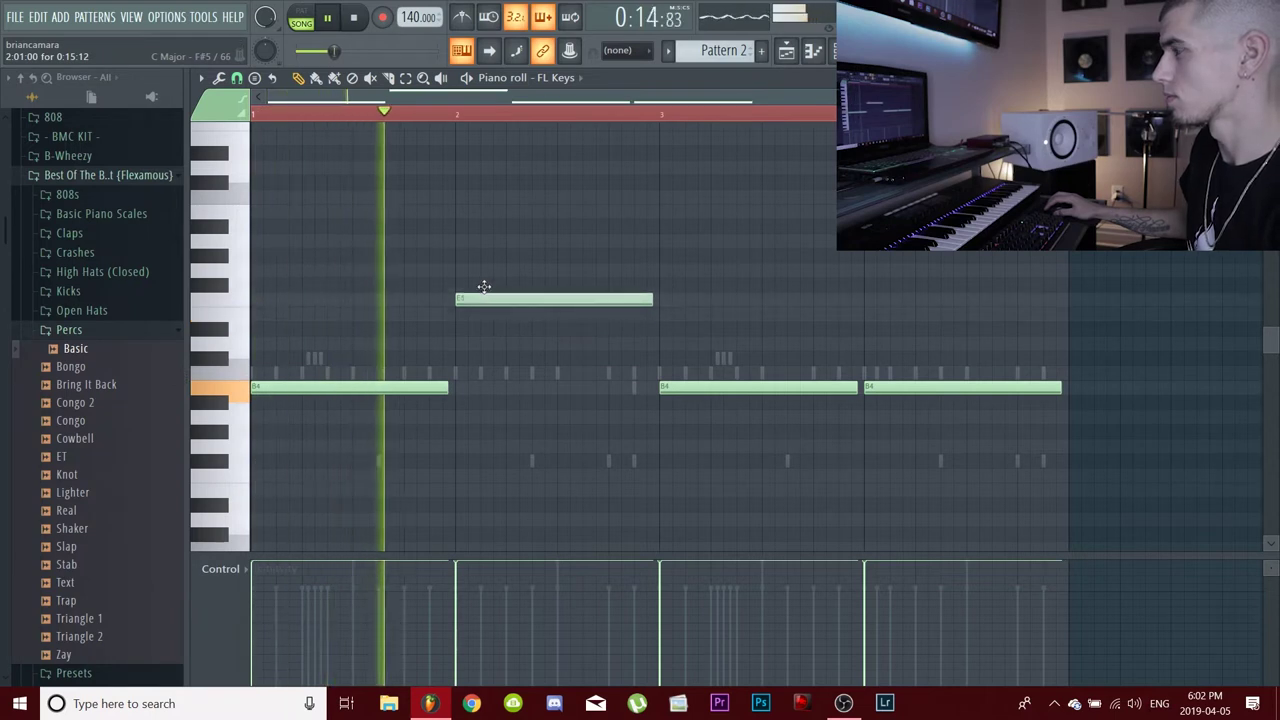
left_click_drag(543, 304, 541, 318)
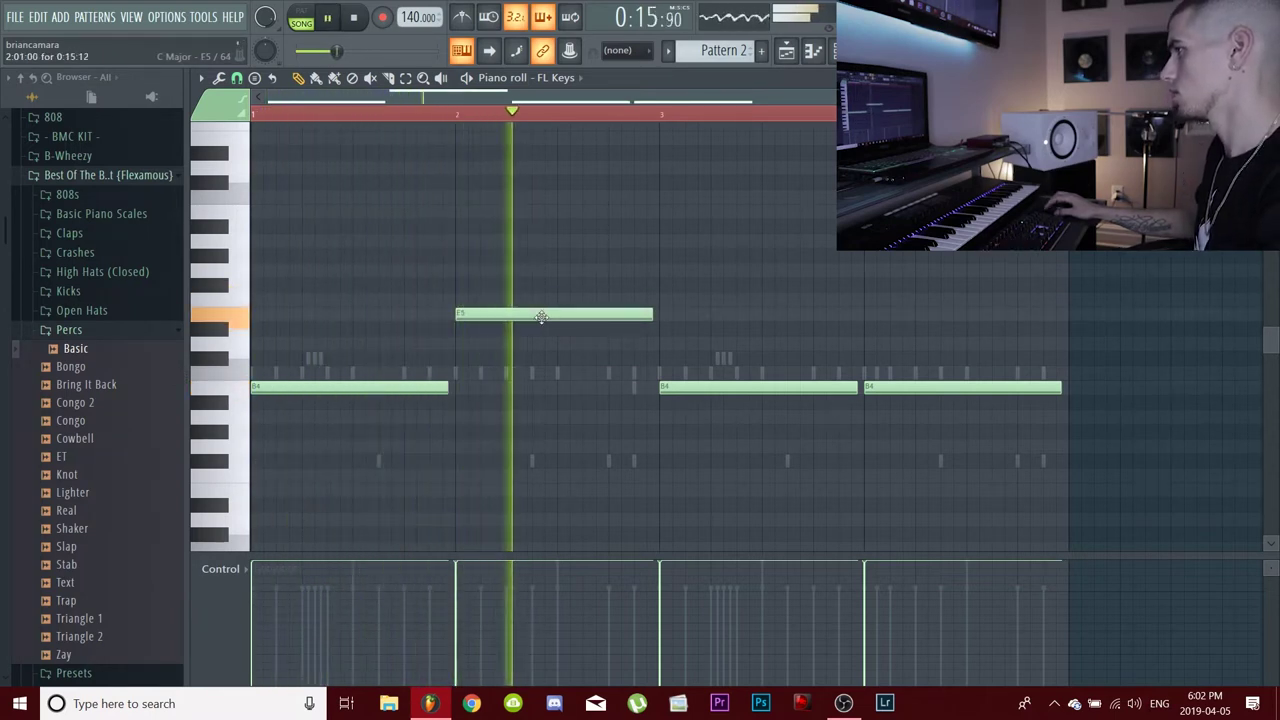
key("space")
left_click_drag(540, 319, 541, 351)
key("space")
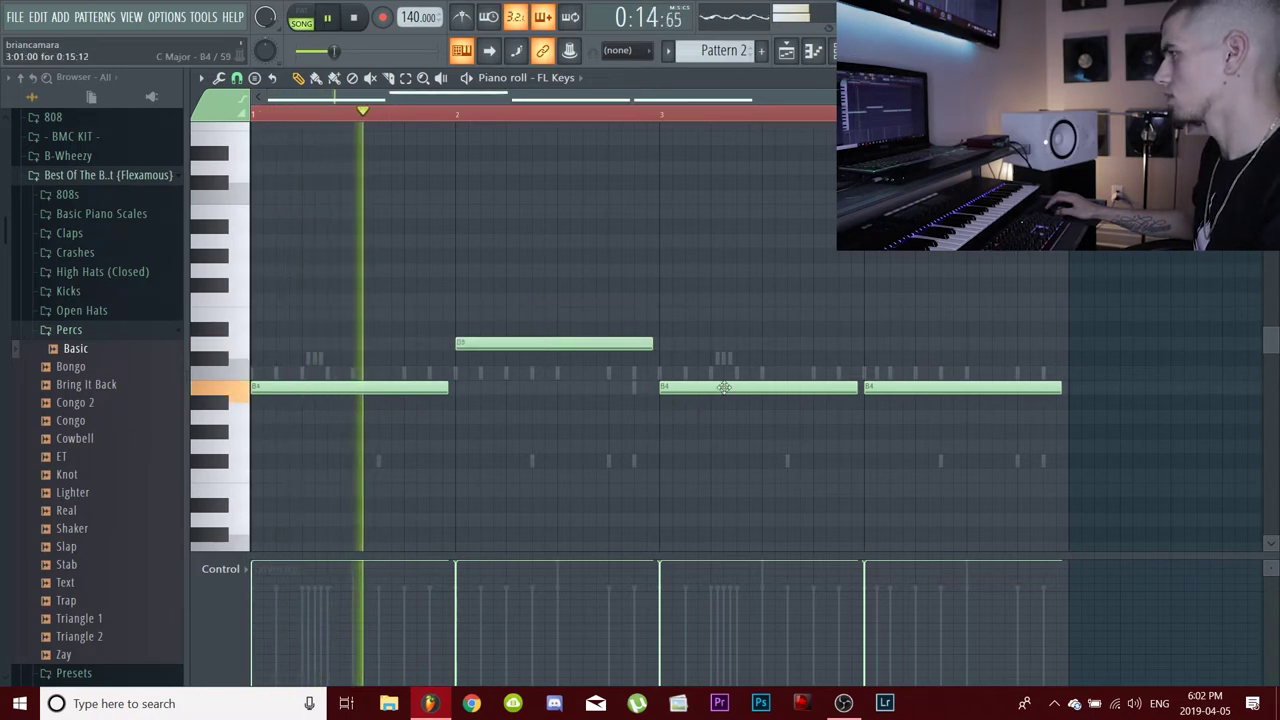
left_click_drag(723, 389, 726, 430)
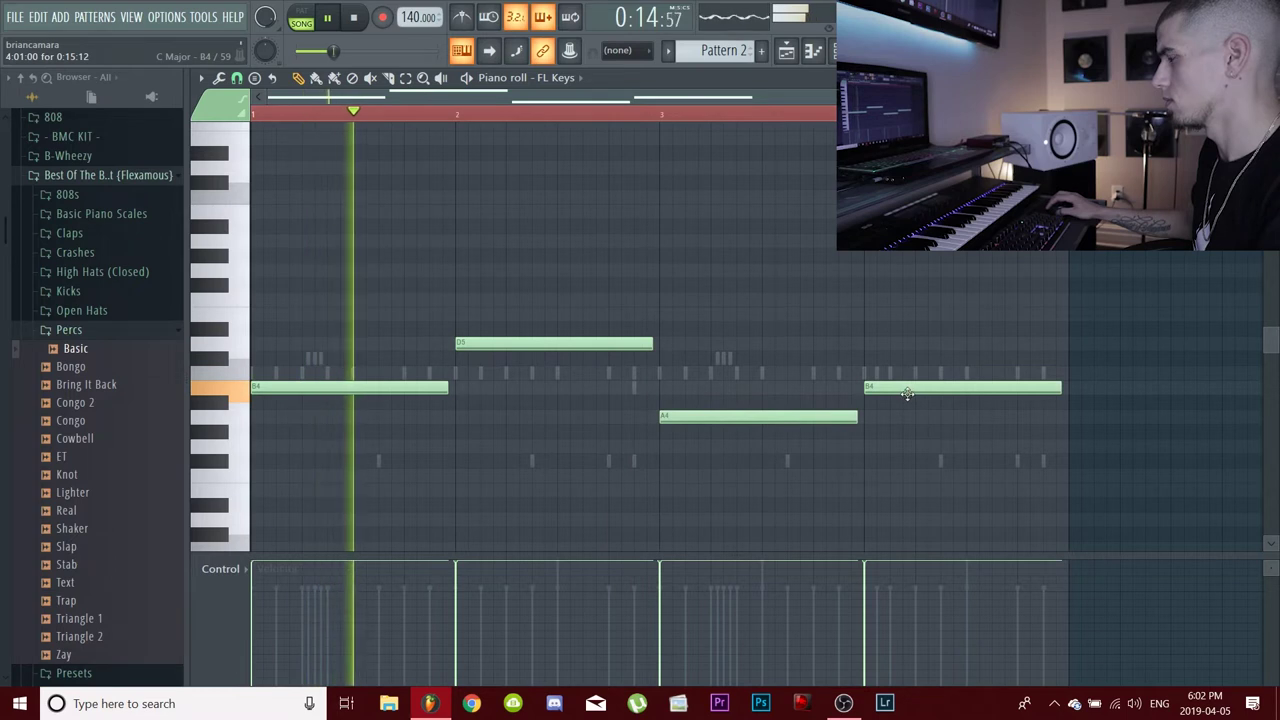
mouse_move(813, 430)
left_mouse_down()
mouse_move(795, 448)
mouse_move(813, 446)
left_mouse_up()
left_click_drag(916, 387, 916, 416)
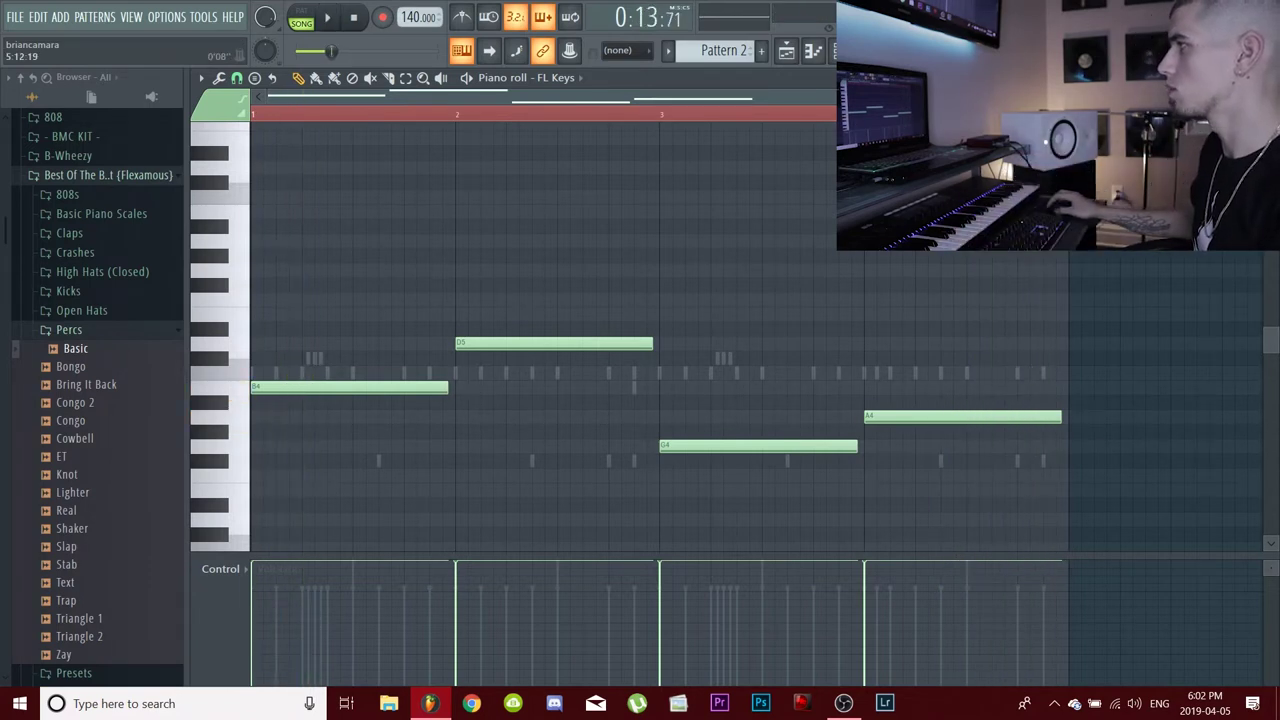
- Paste the FL Keys notes into the Flat 808 channel and audition them in its piano roll
key("Escape")
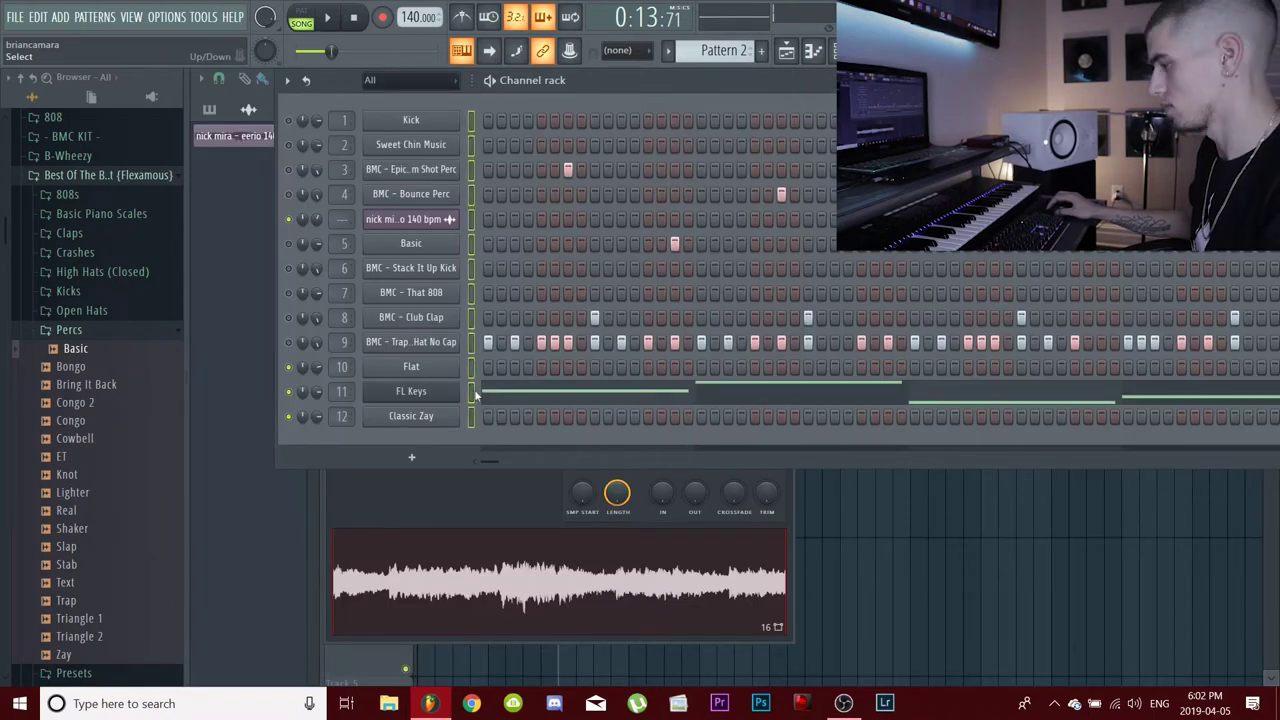
left_click(471, 366)
key("ctrl+v")
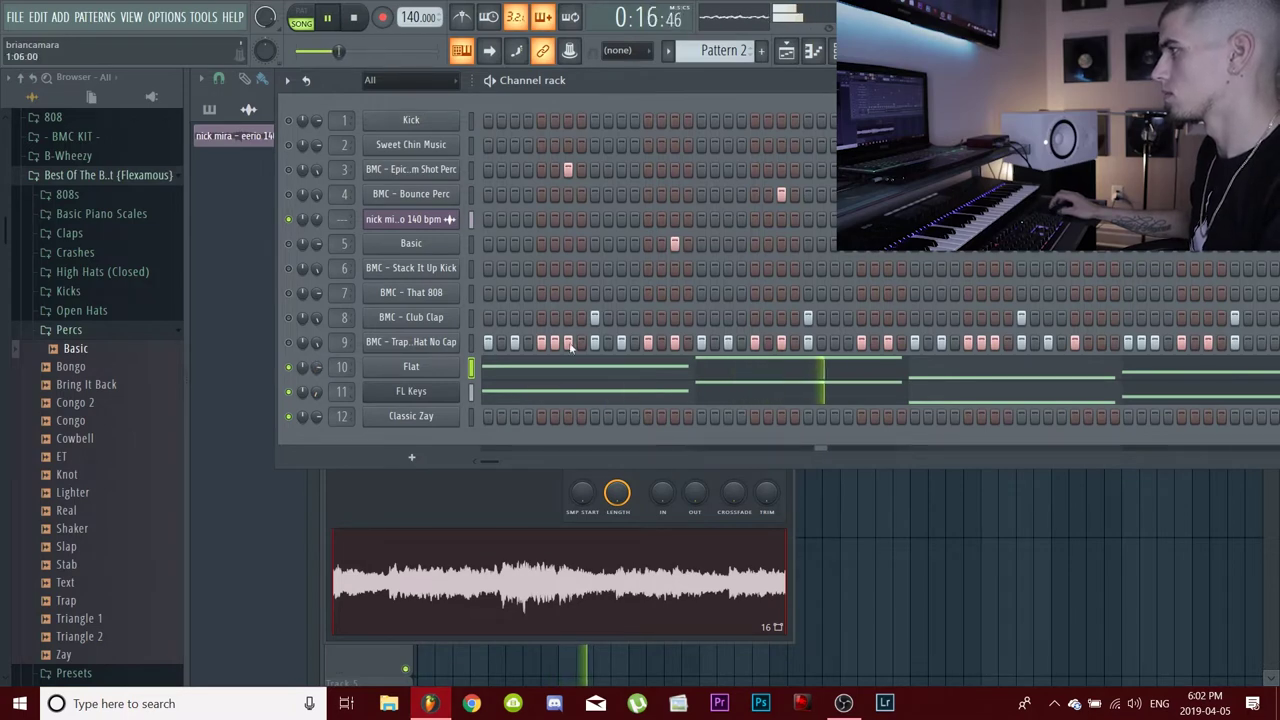
left_click(660, 366)
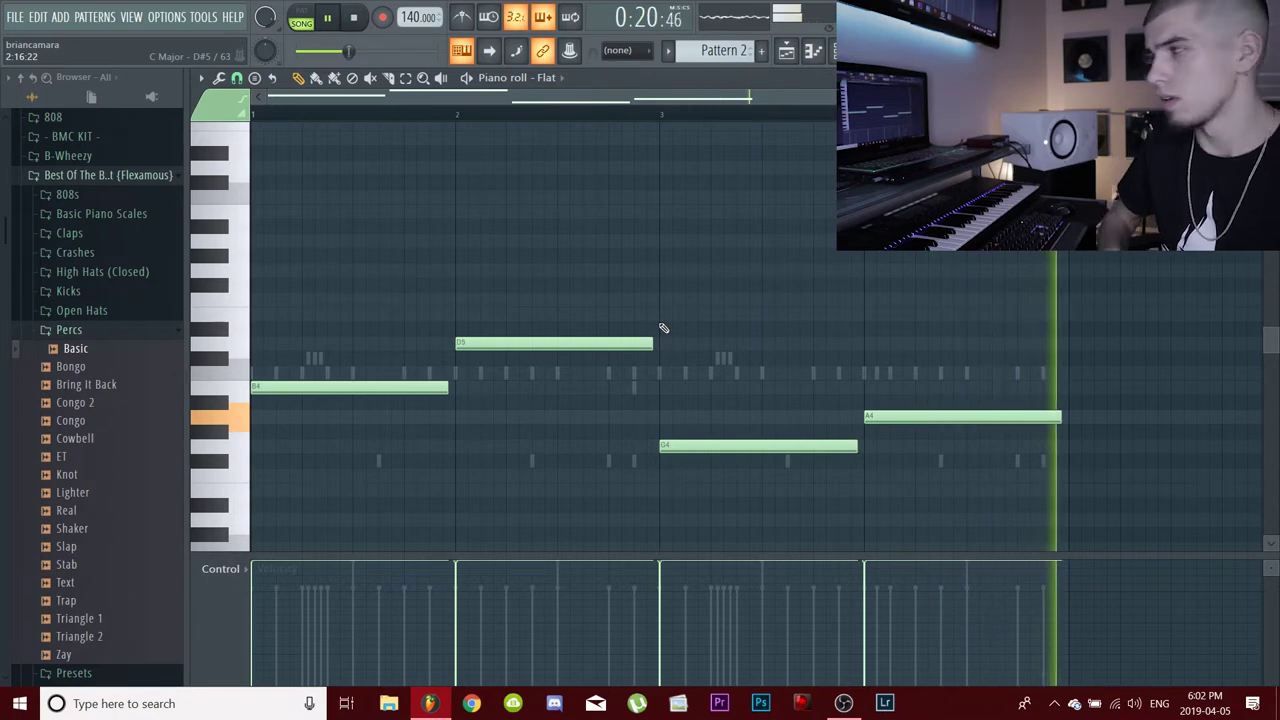
key("space")
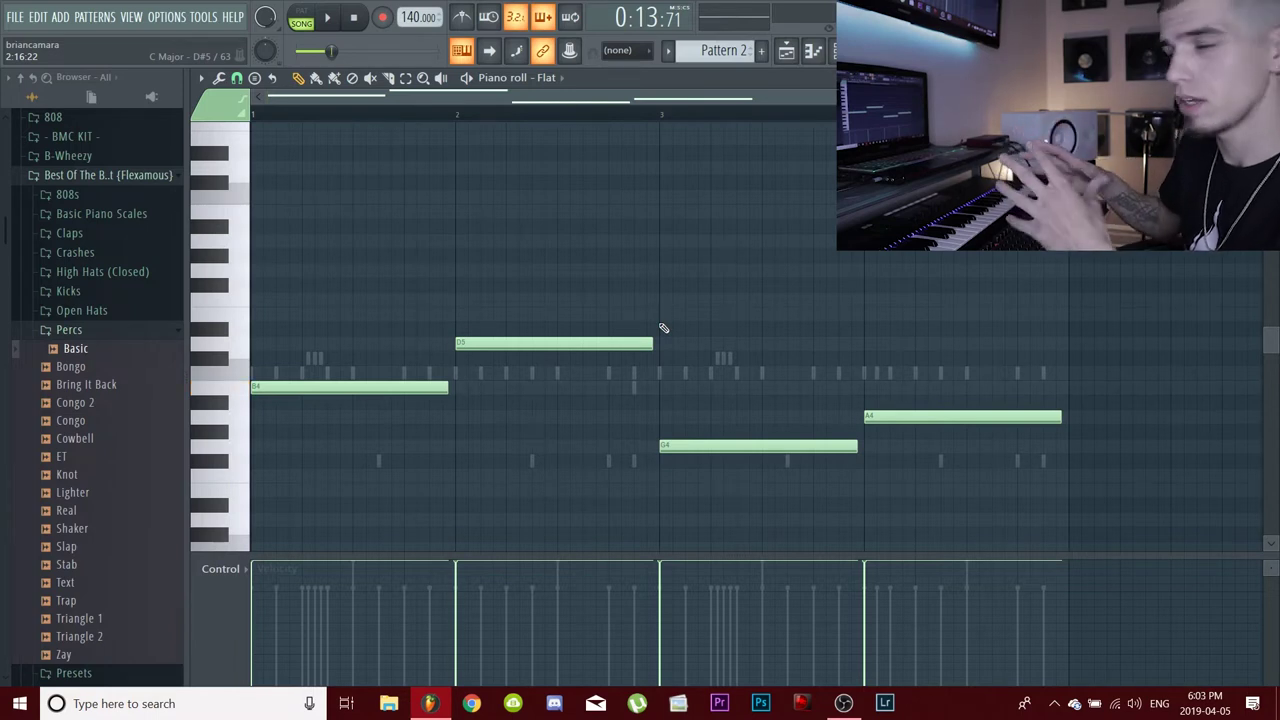
key("space")
key("space")
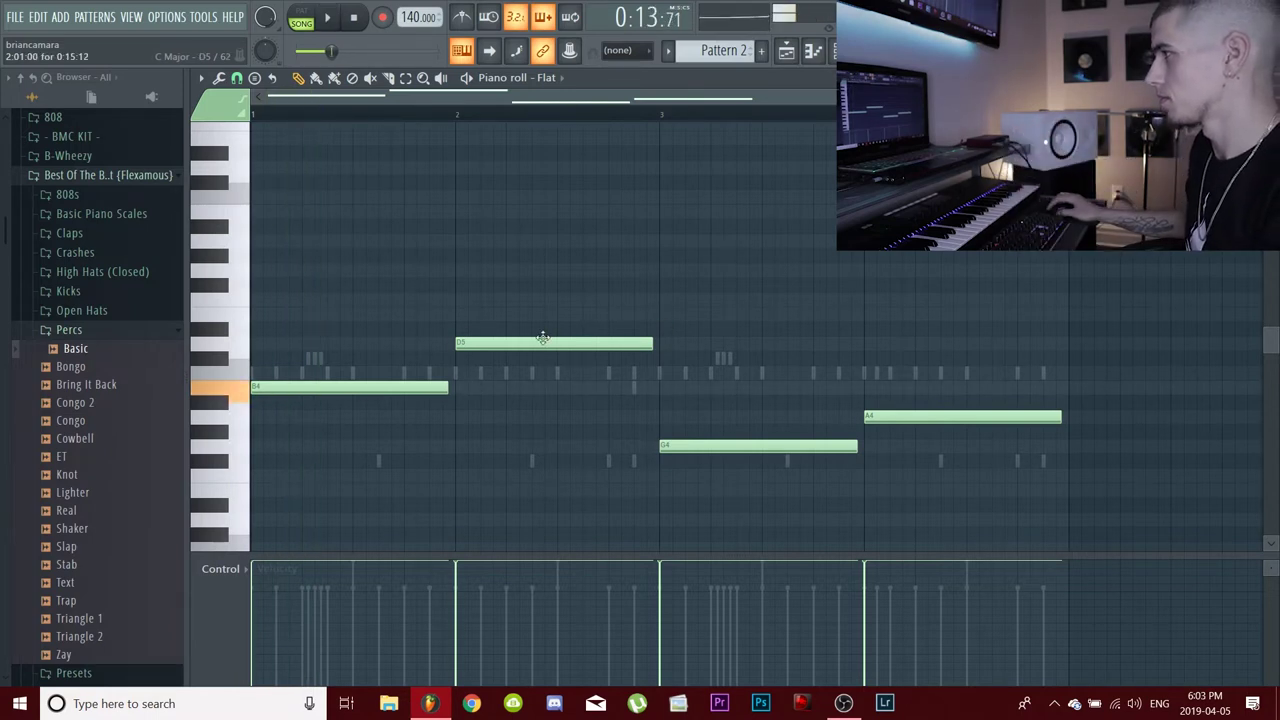
key("space")
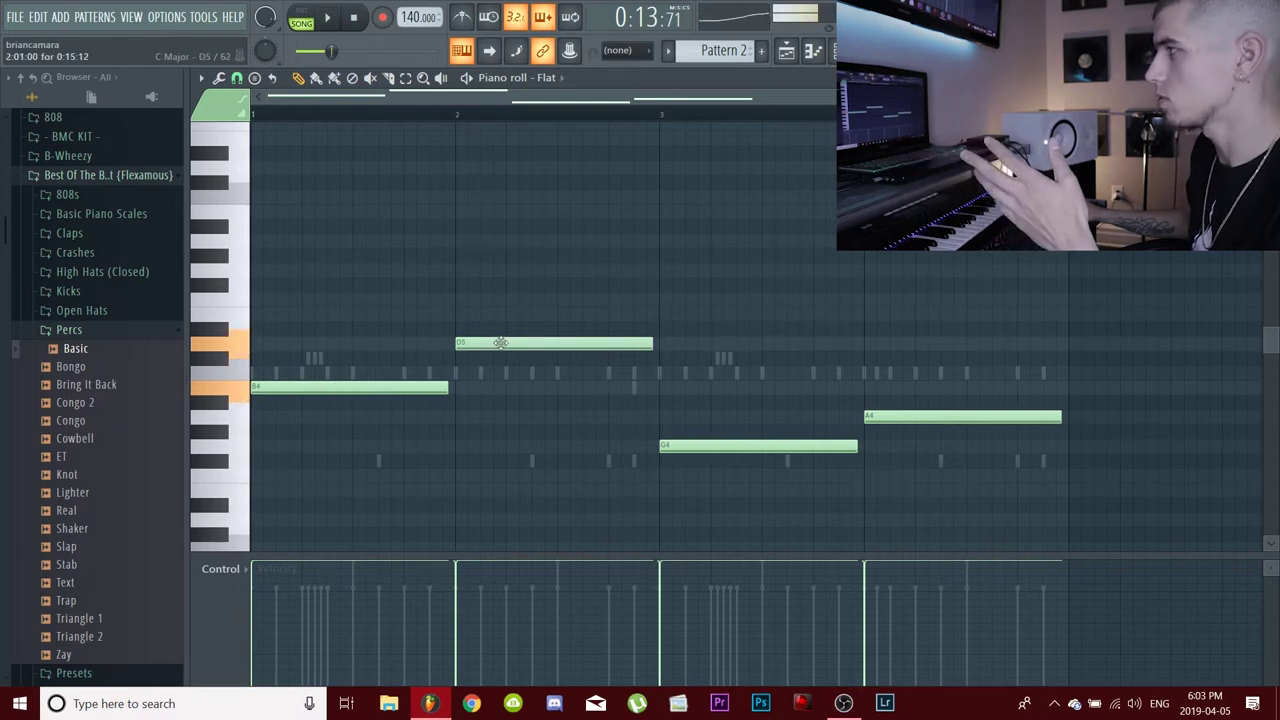
- Shift the D5 note within bar 2, then delay and shorten the A4 note
left_click_drag(561, 346, 640, 340)
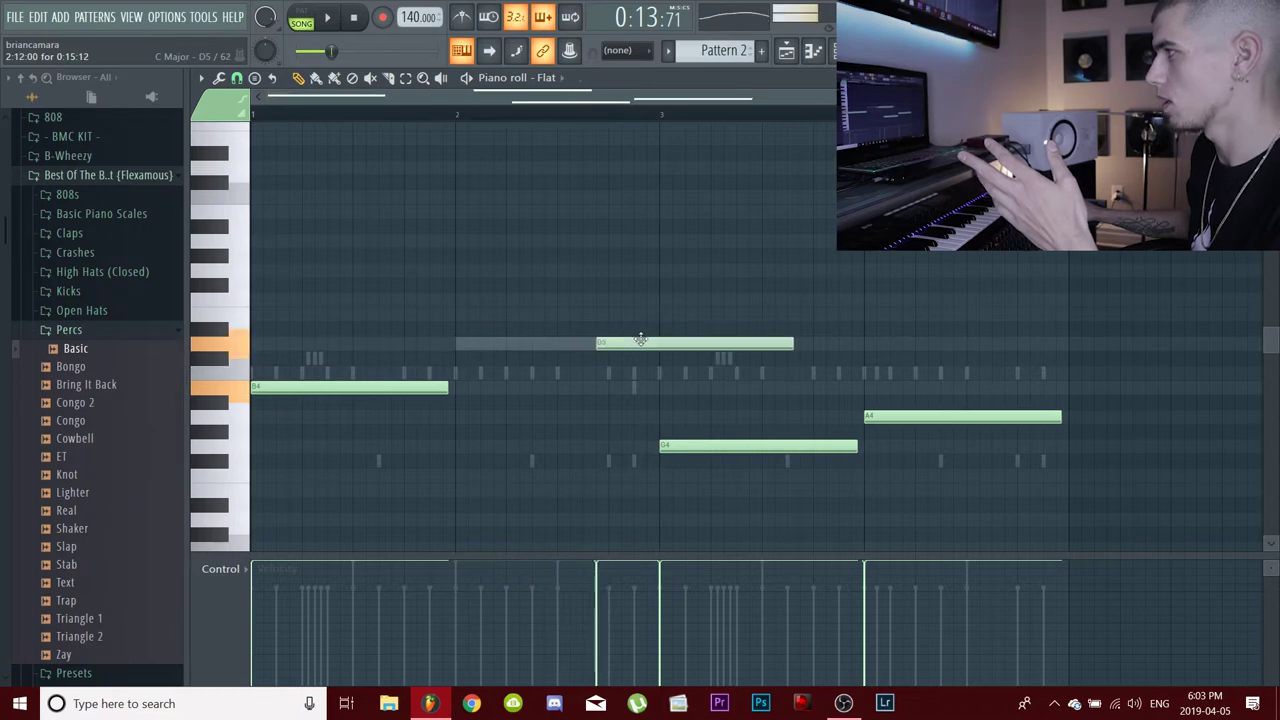
left_click_drag(563, 336, 551, 333)
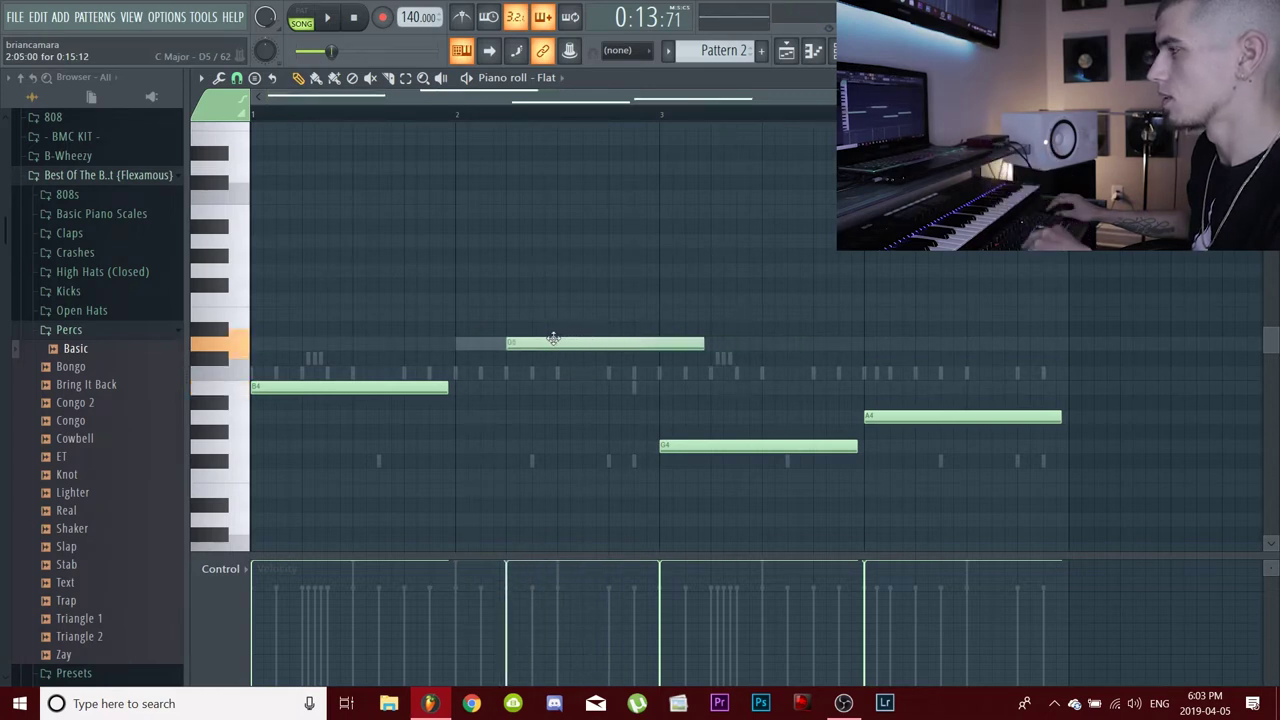
key("space")
left_click_drag(921, 418, 973, 419)
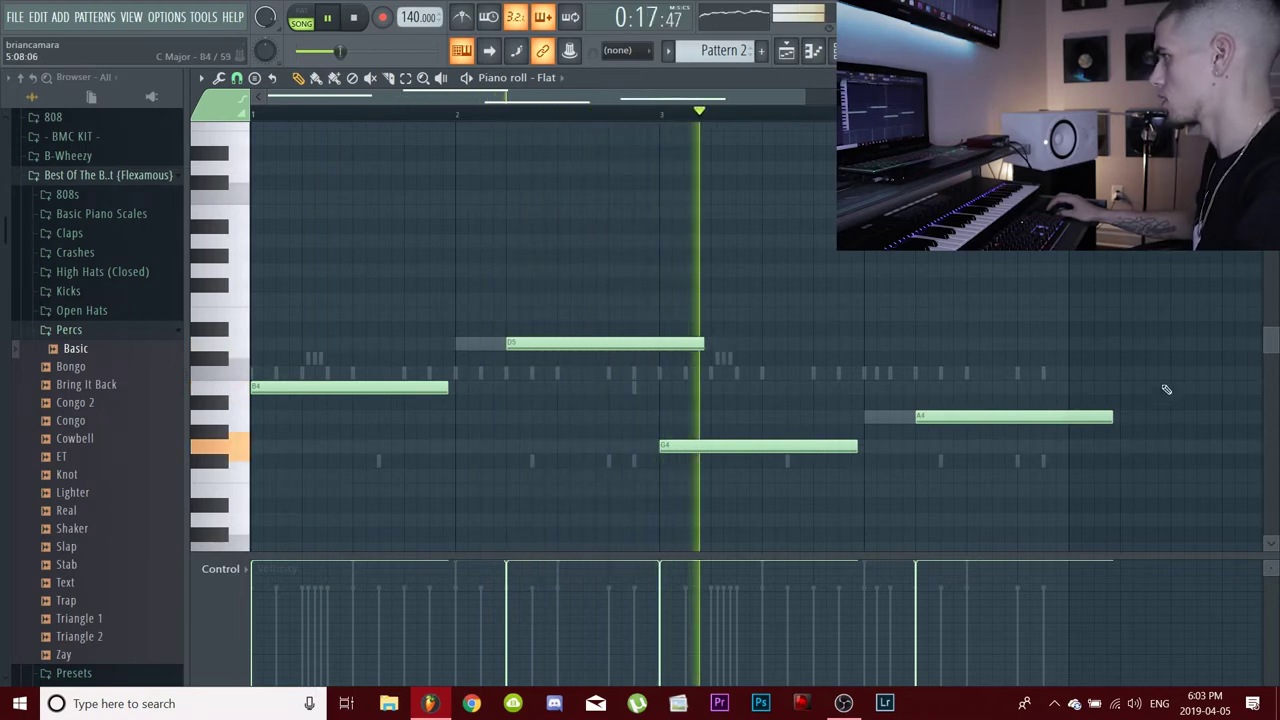
left_click_drag(1113, 415, 1000, 450)
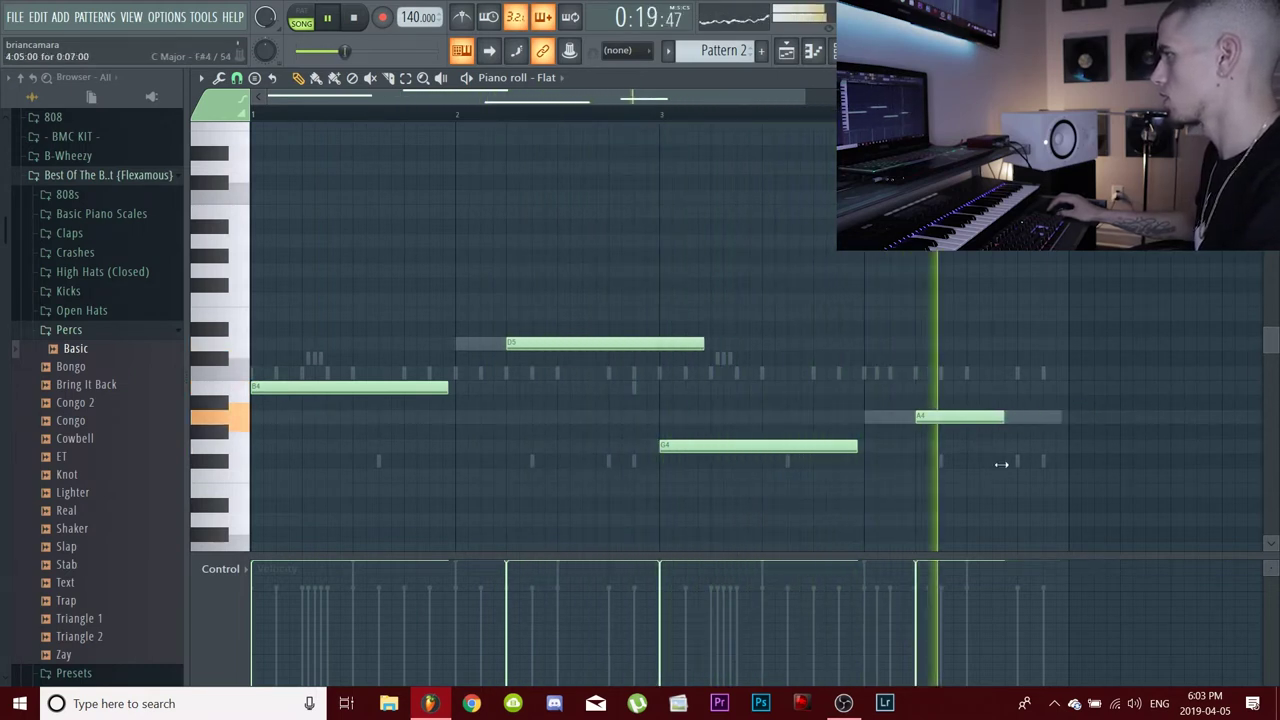
key("space")
key("space")
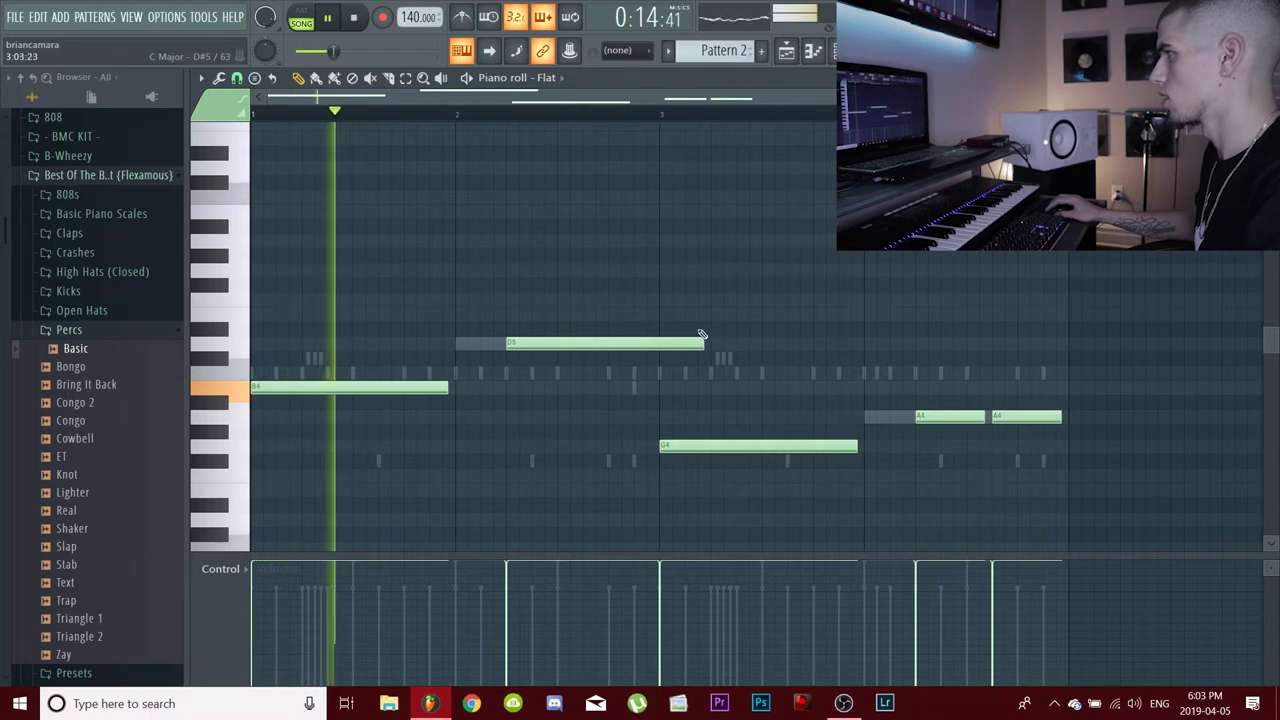
- Shorten the first D5, add a second D5 and a short G4, and apply Legato
left_click_drag(703, 343, 556, 385)
left_click(590, 343)
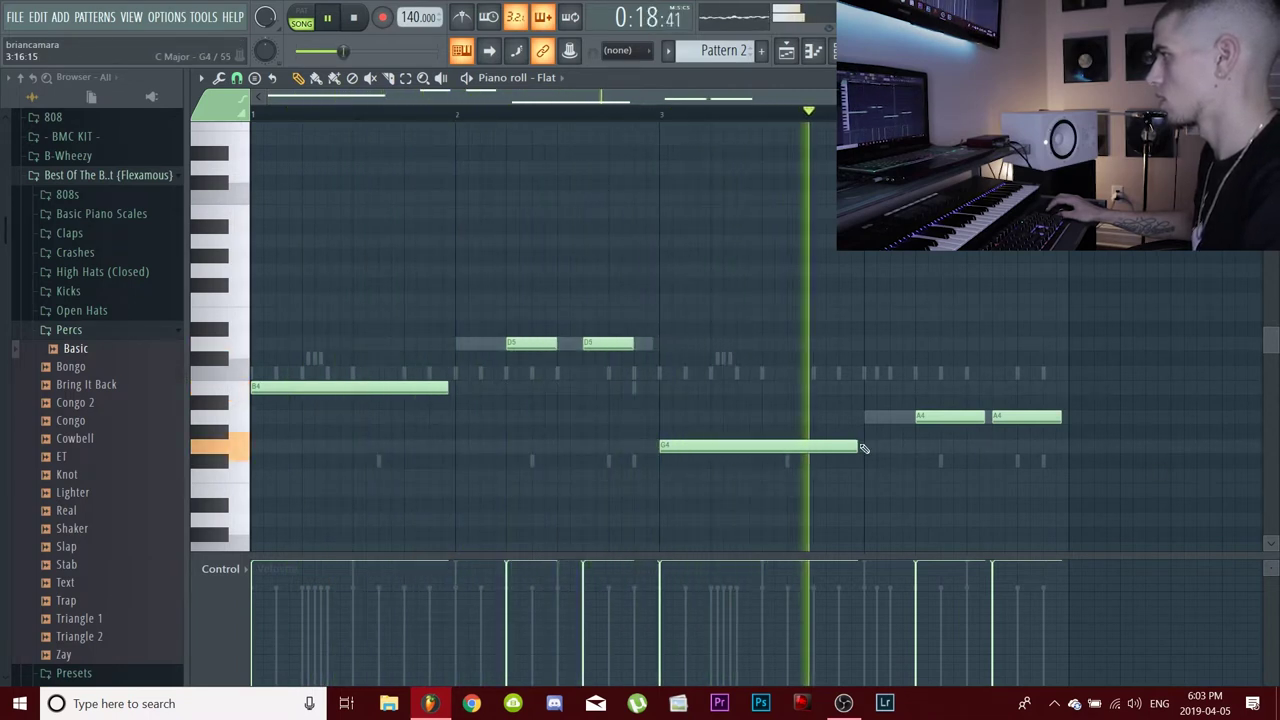
left_click(897, 446)
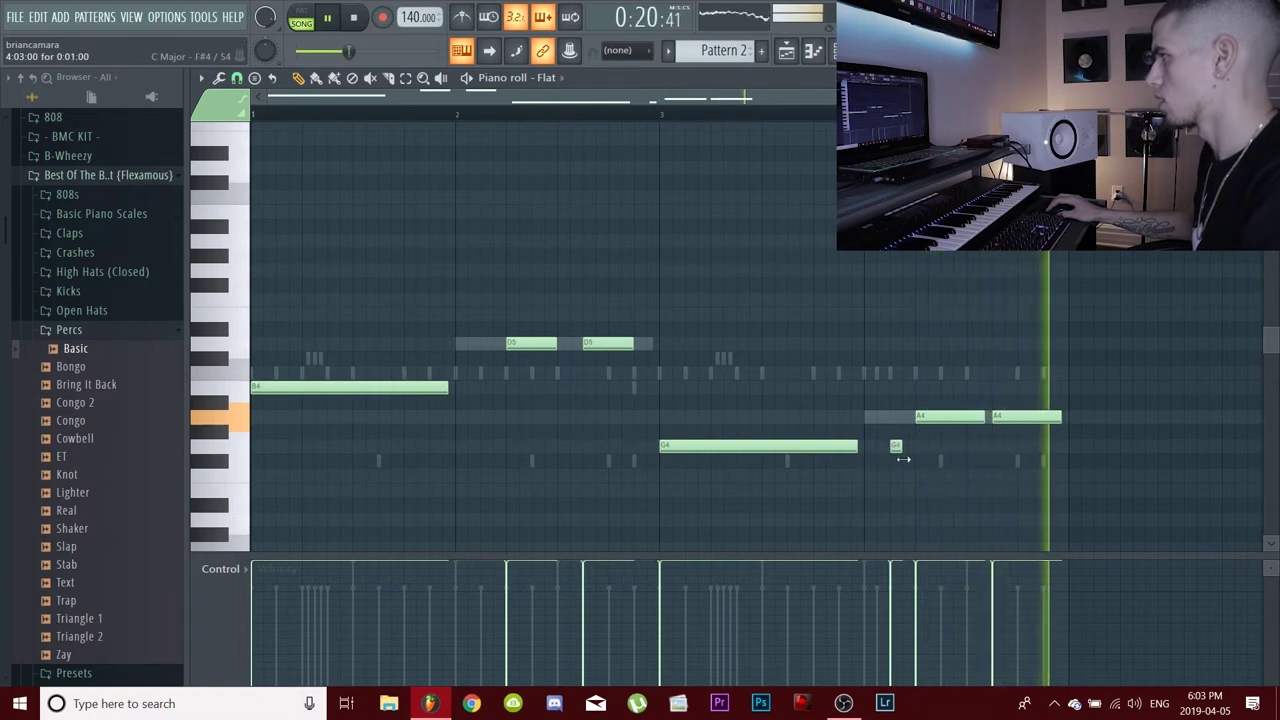
left_click(1081, 343)
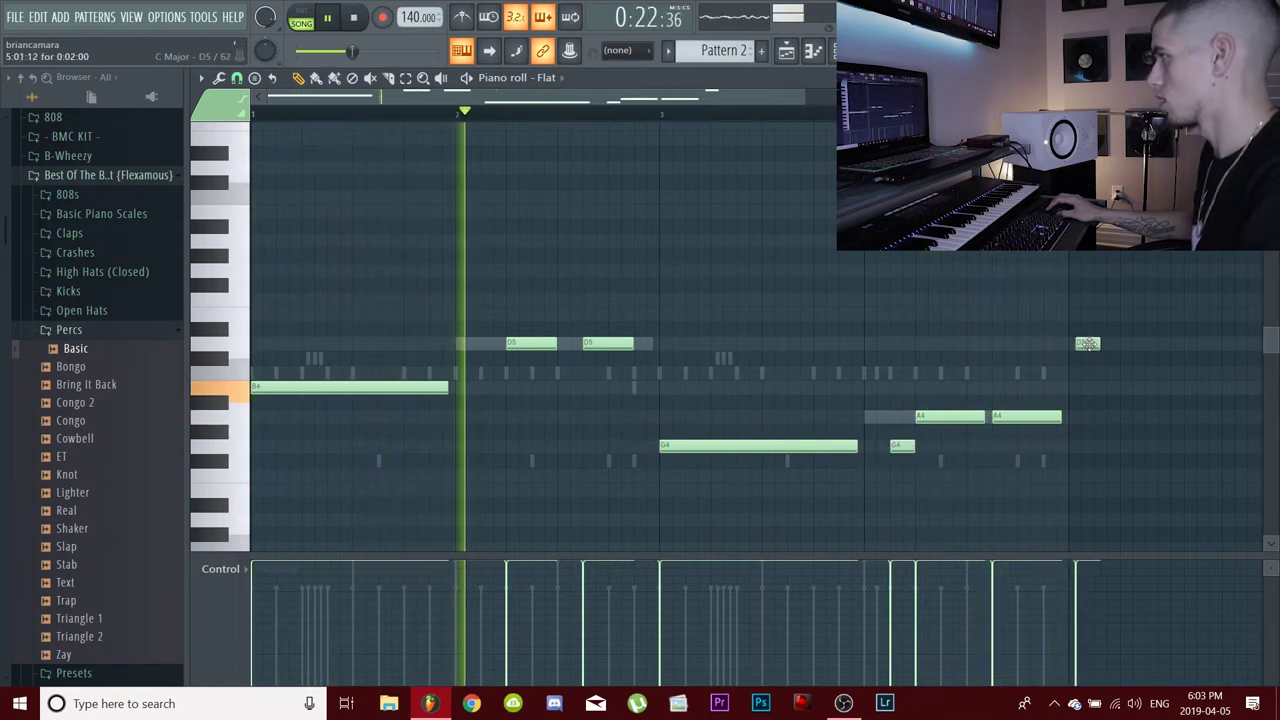
key("ctrl+l")
right_click(1081, 343)
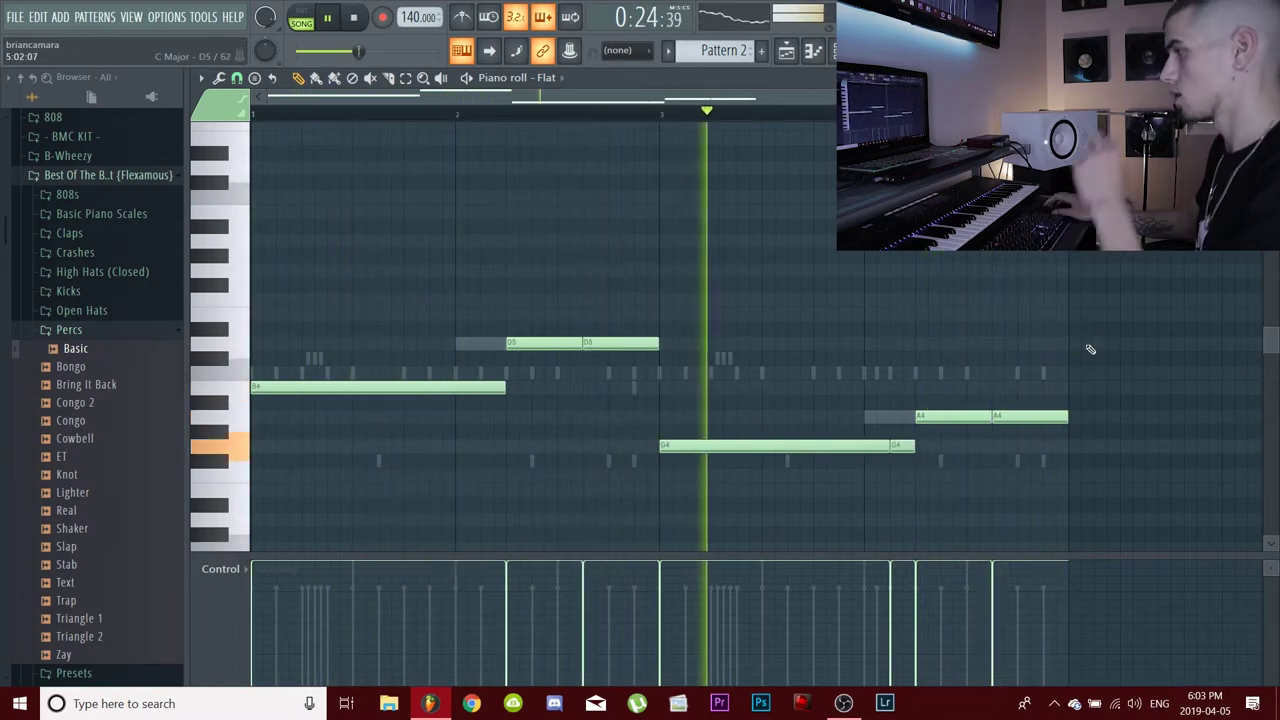
key("ctrl+a")
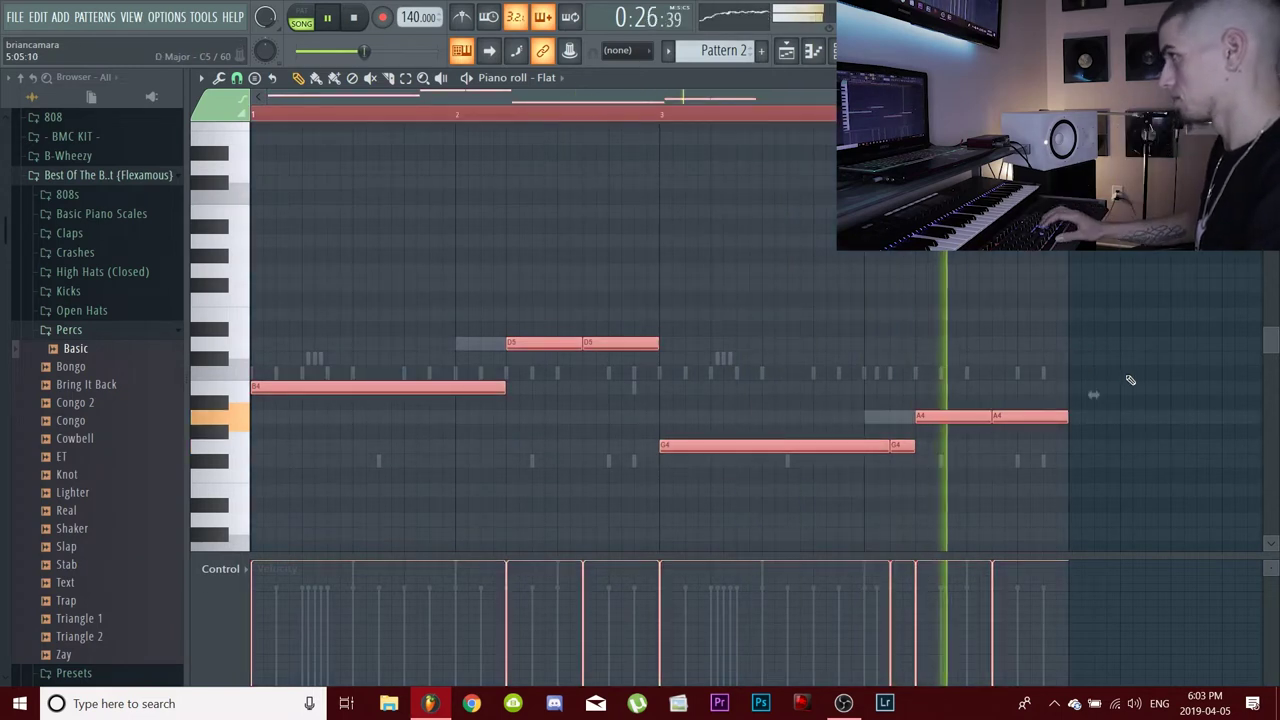
- Shift every Flat 808 note up one octave, then stop and replay the pattern to hear it
key("ctrl+Up")
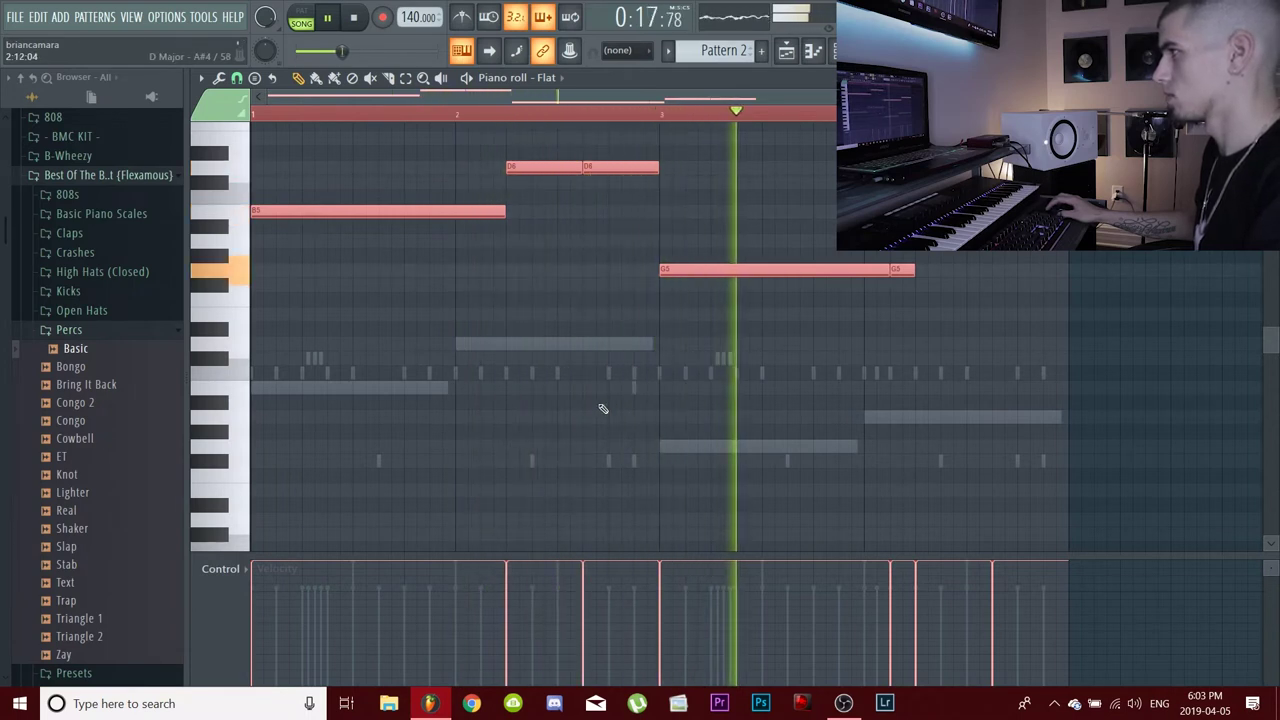
key("space")
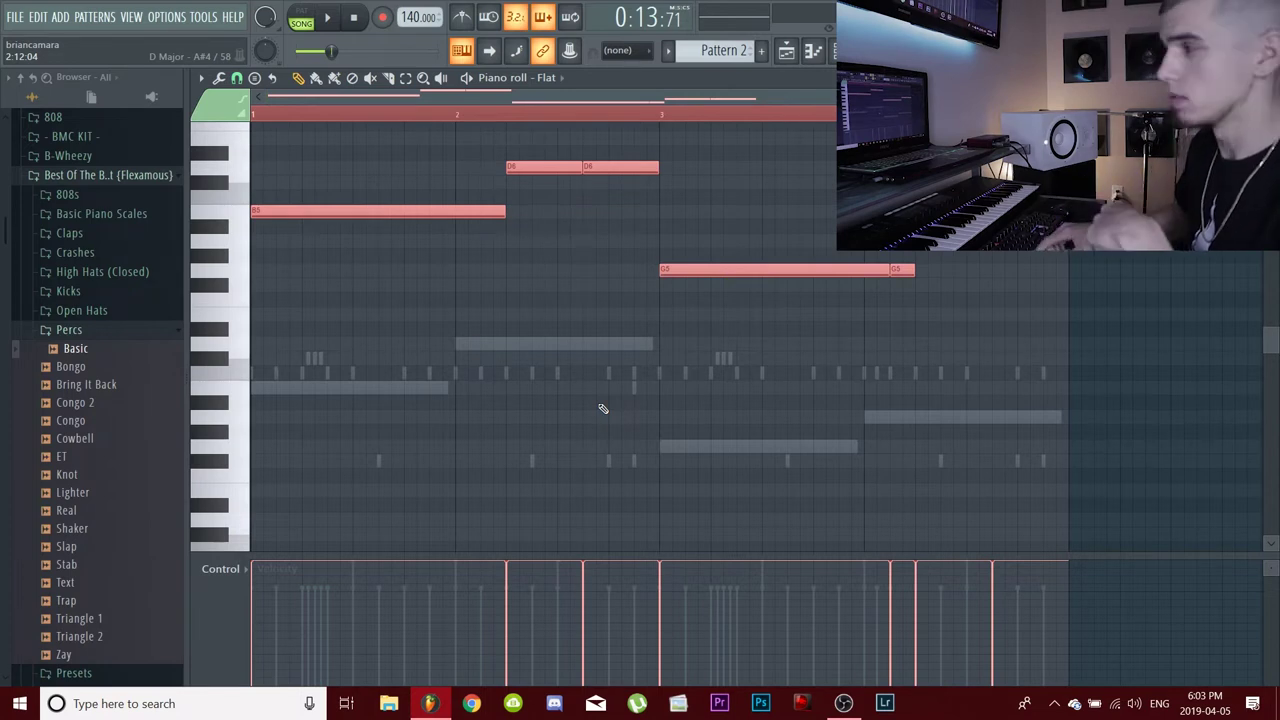
key("space")
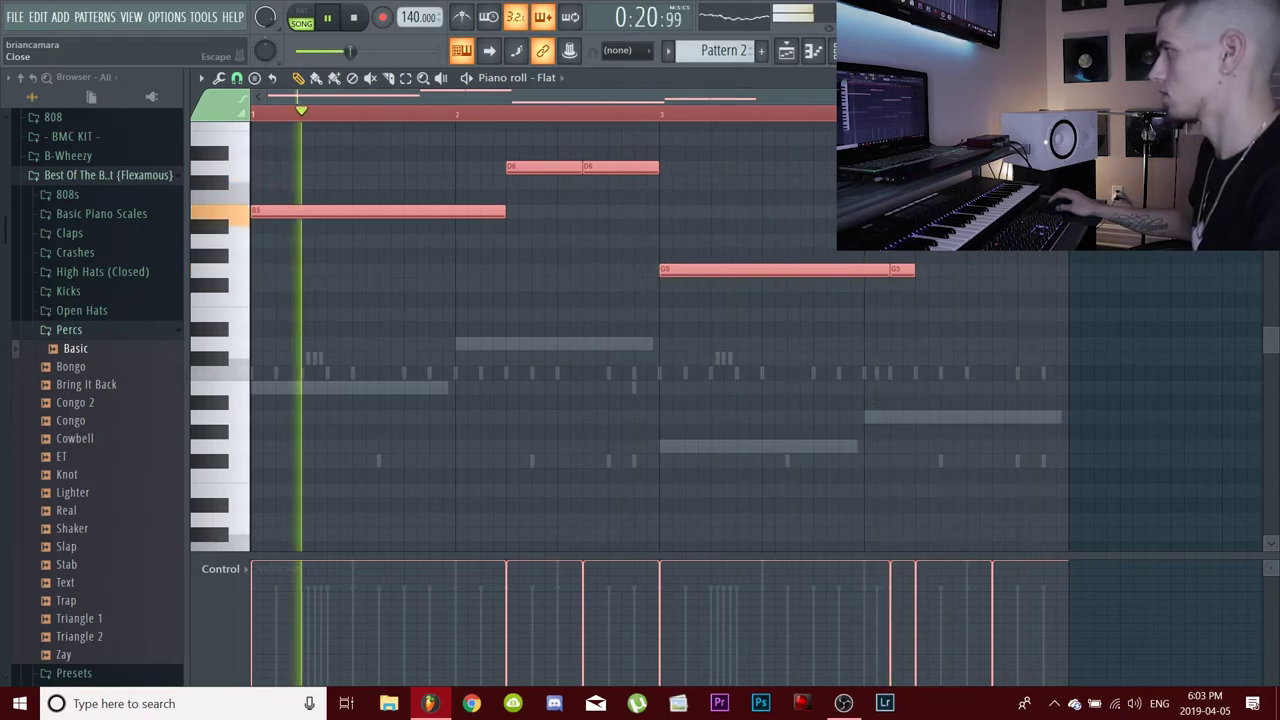
key("Escape")
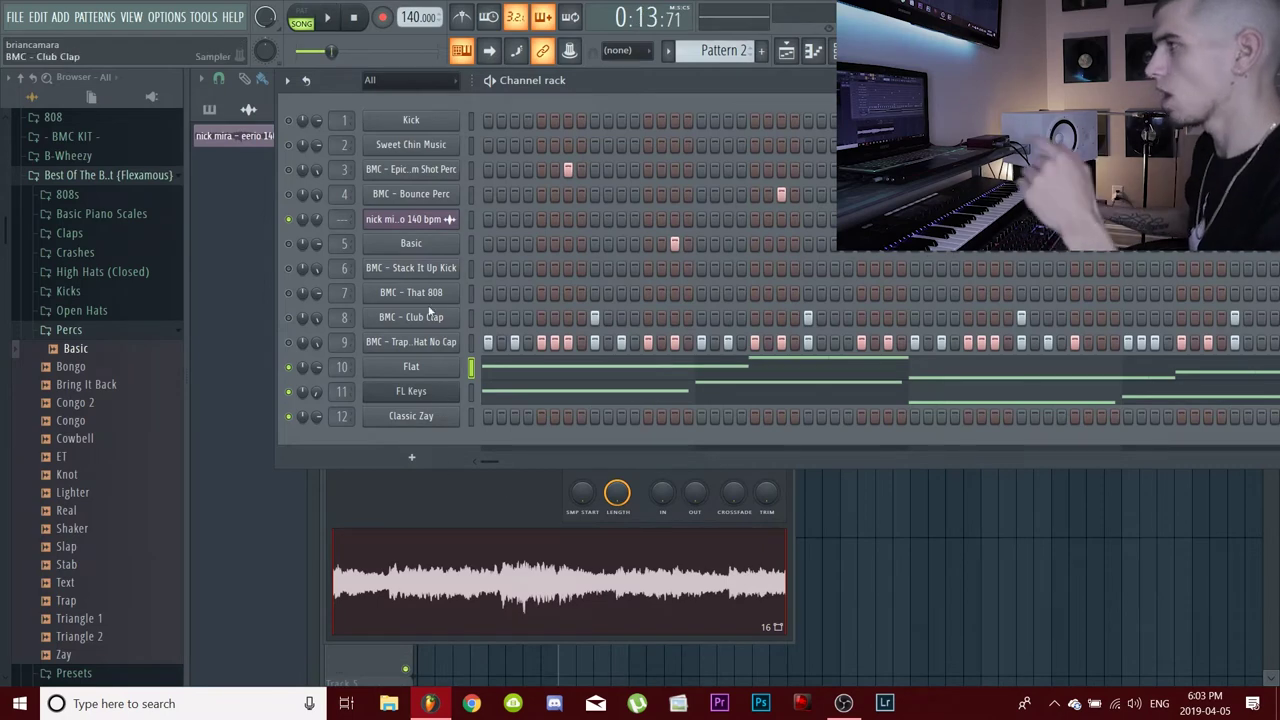
left_click(421, 224)
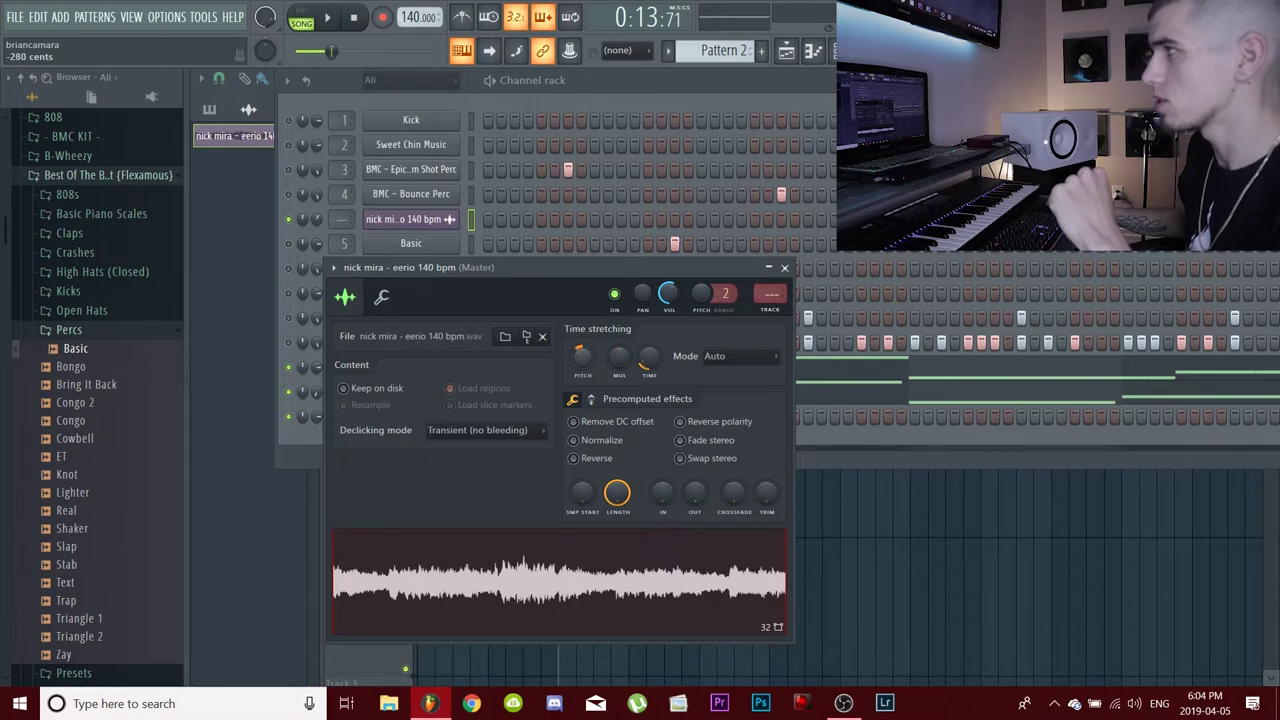
key("Escape")
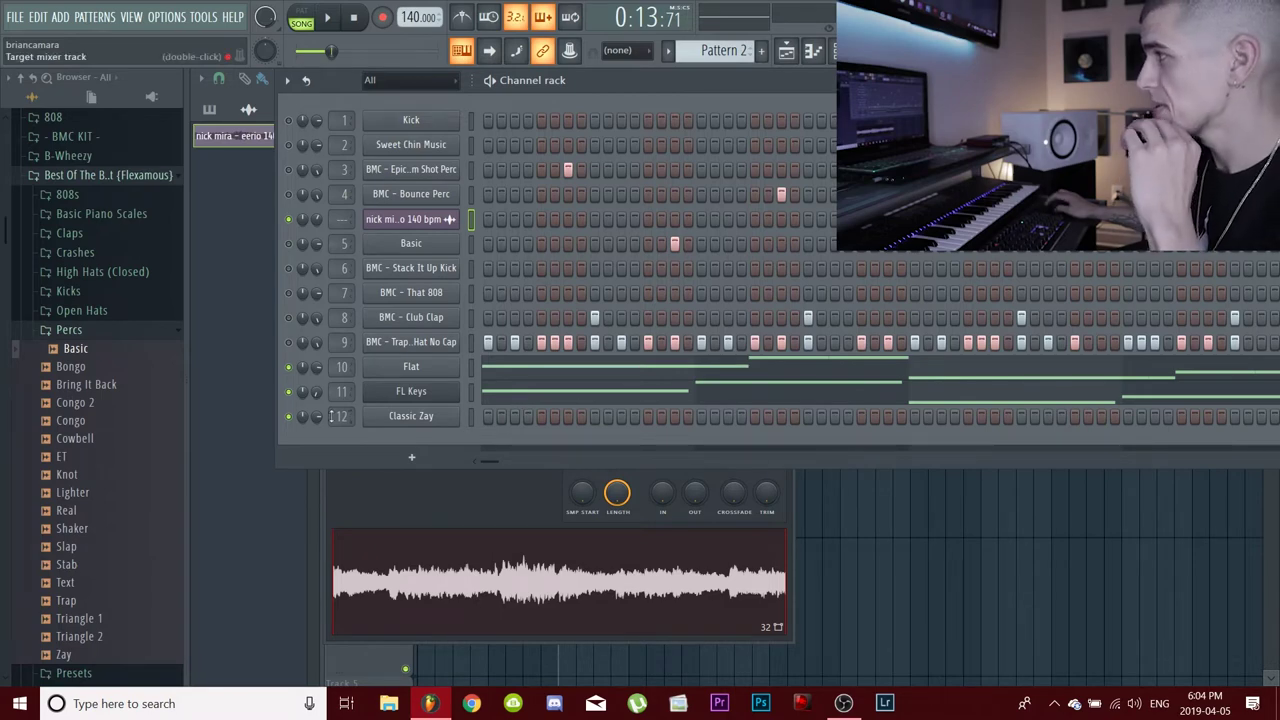
left_click(553, 372)
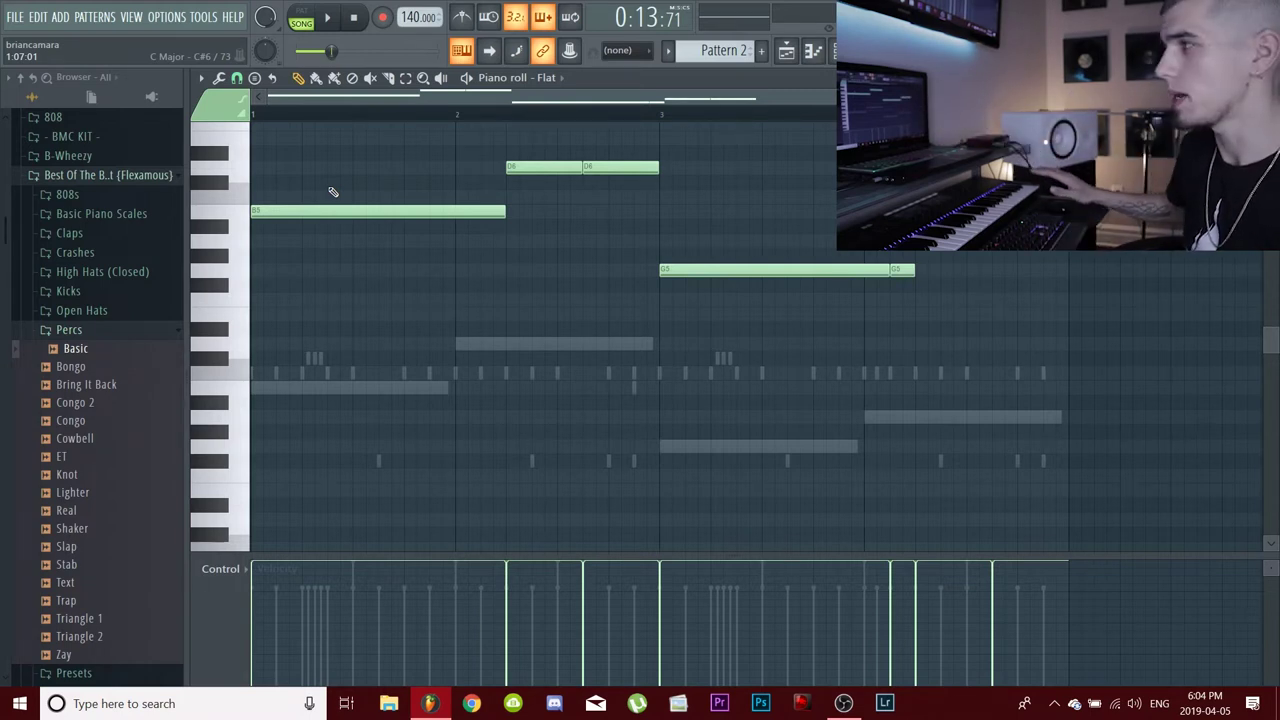
- Audition the Flat 808 pattern, then lower all its notes and play the transposed result
key("space")
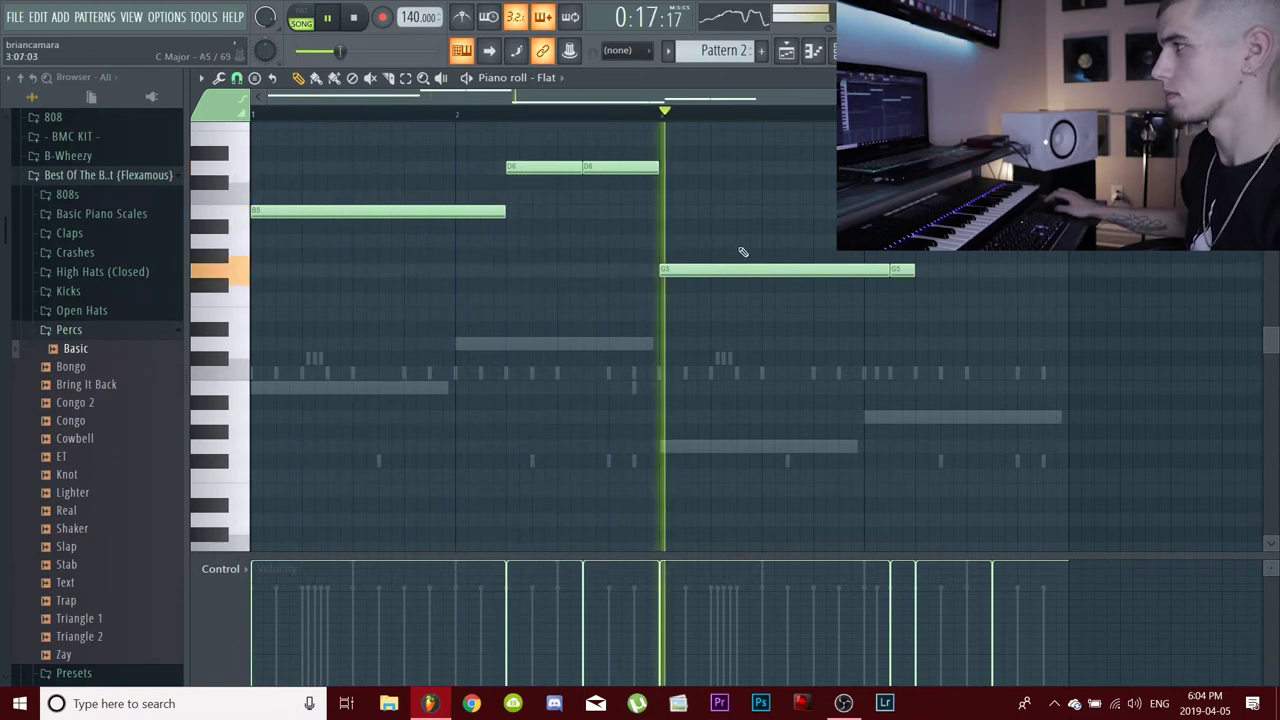
key("space")
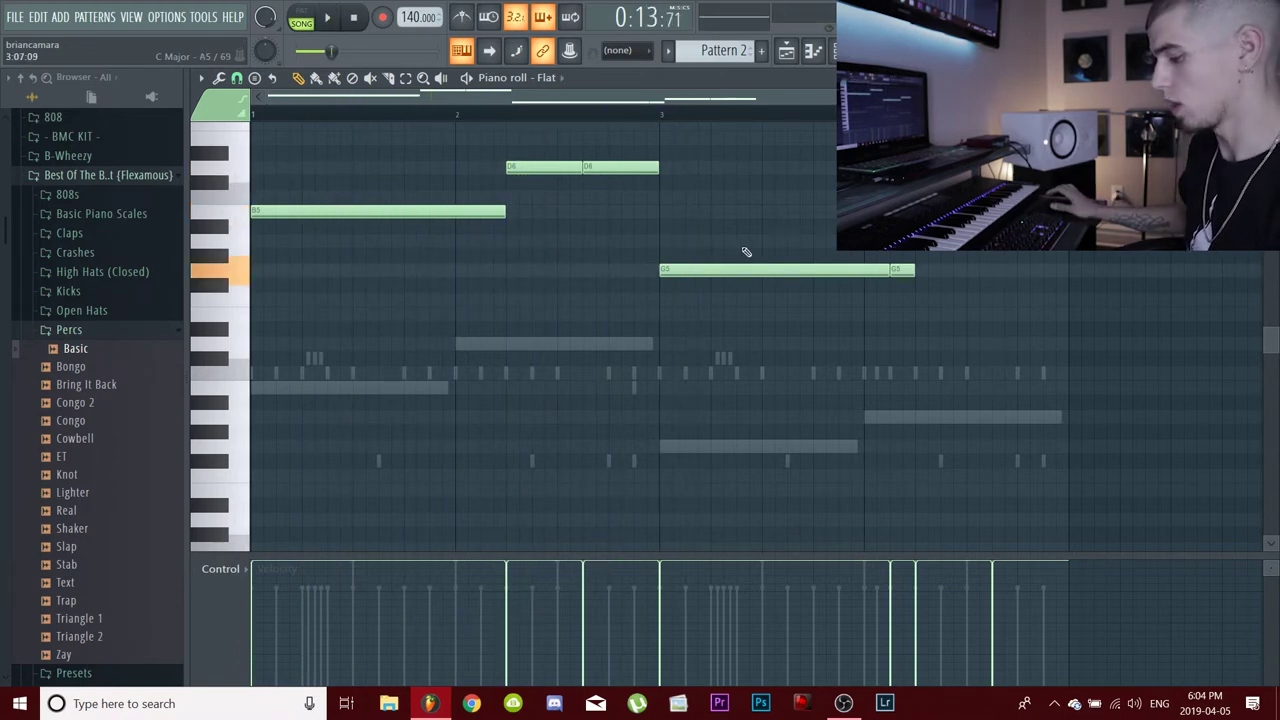
key("ctrl+a")
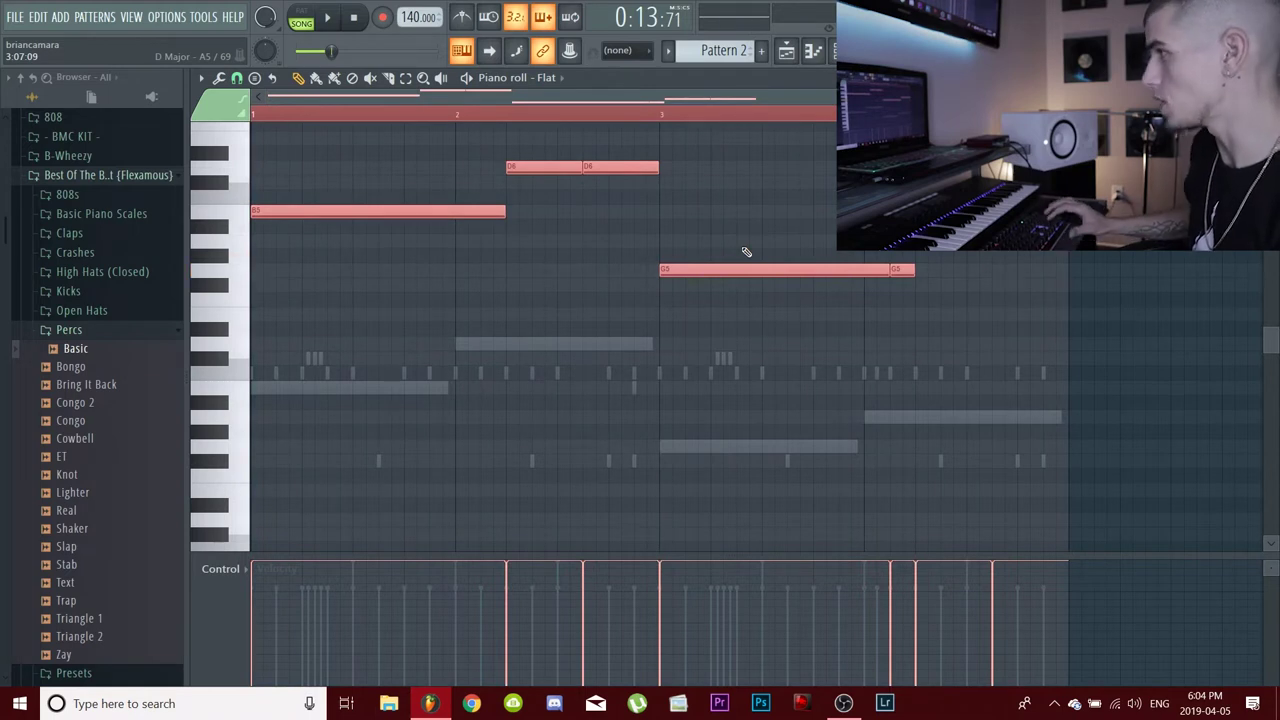
key("Down")
key("Down")
key("Down")
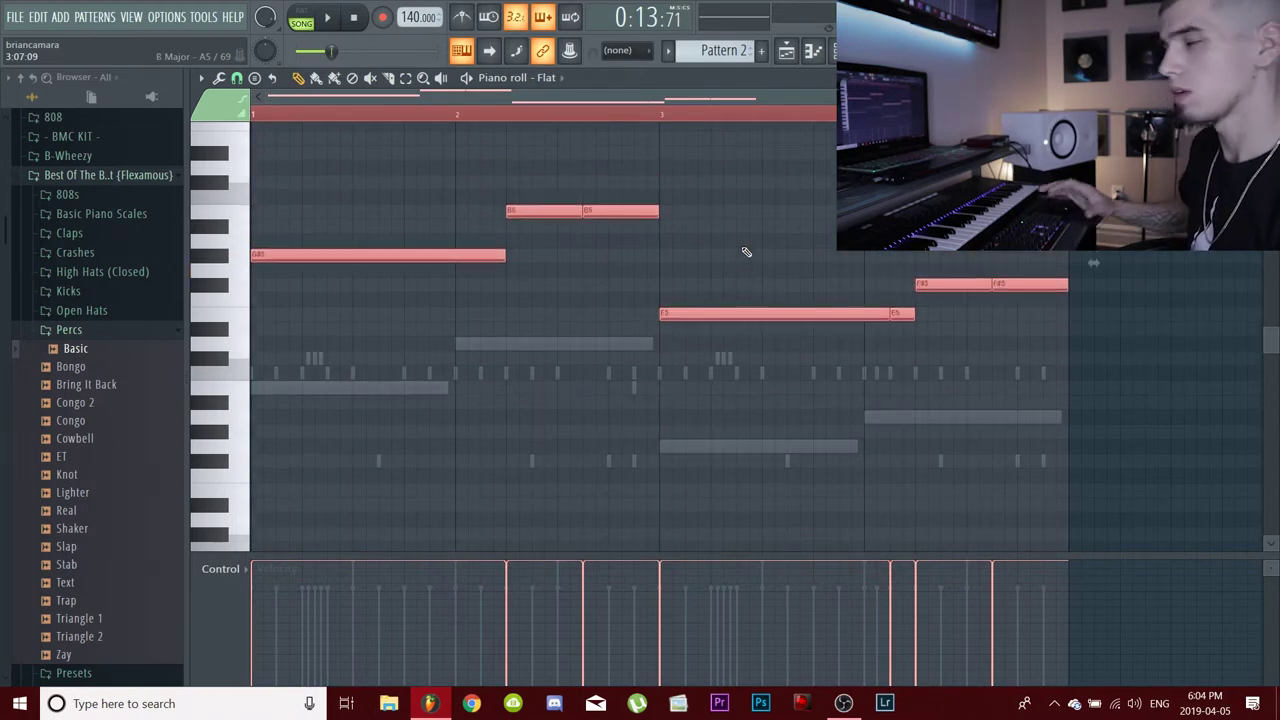
key("space")
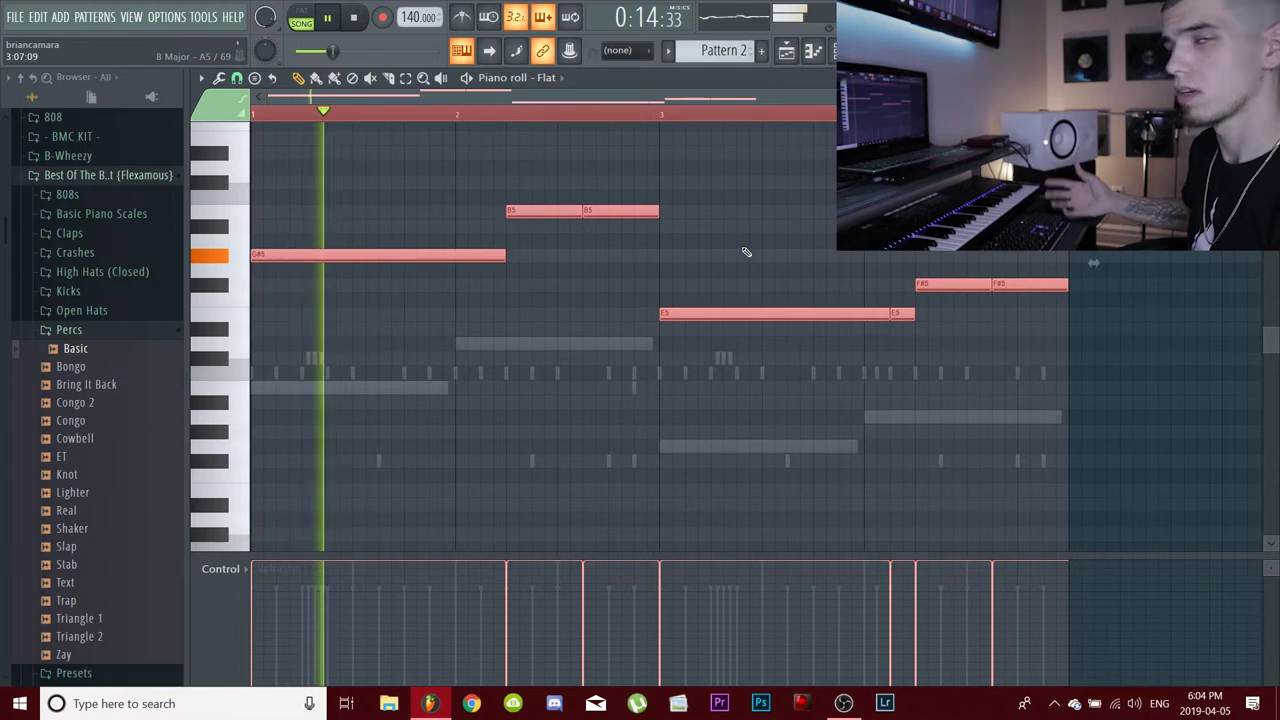
key("space")
key("space")
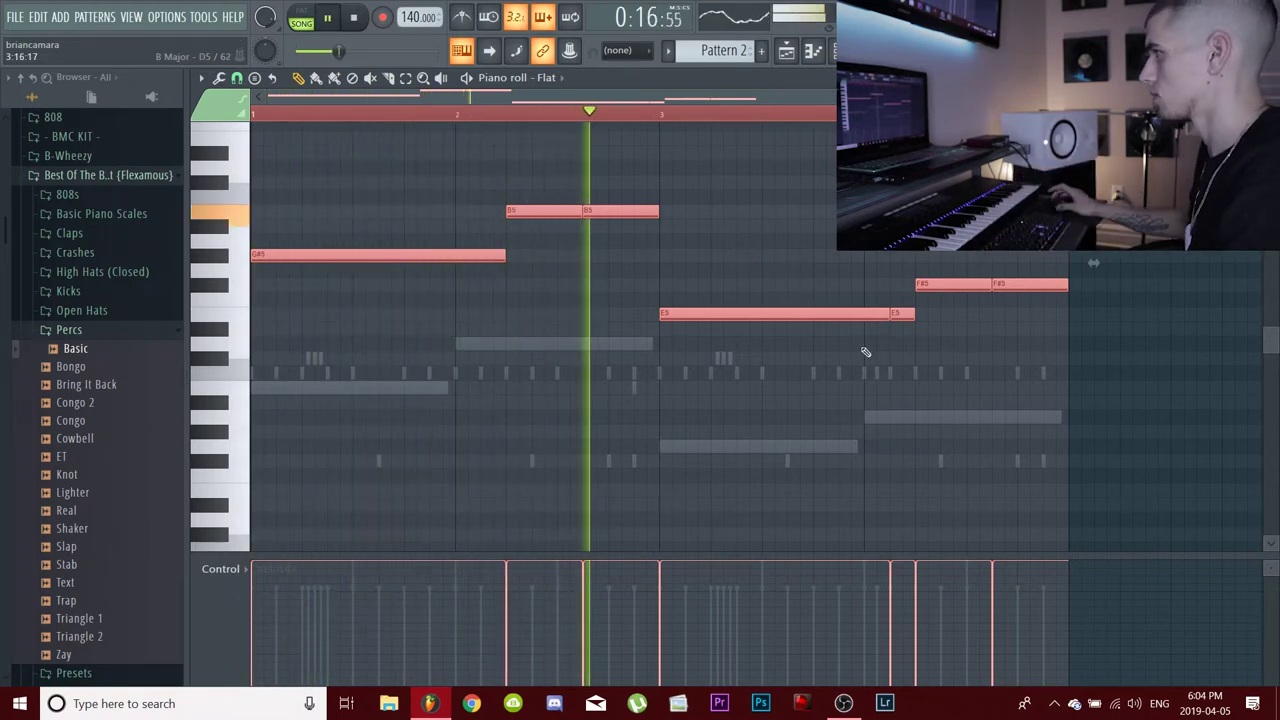
- Raise all notes back one semitone so they read A5, C6, F5 and G5
left_click(1186, 288)
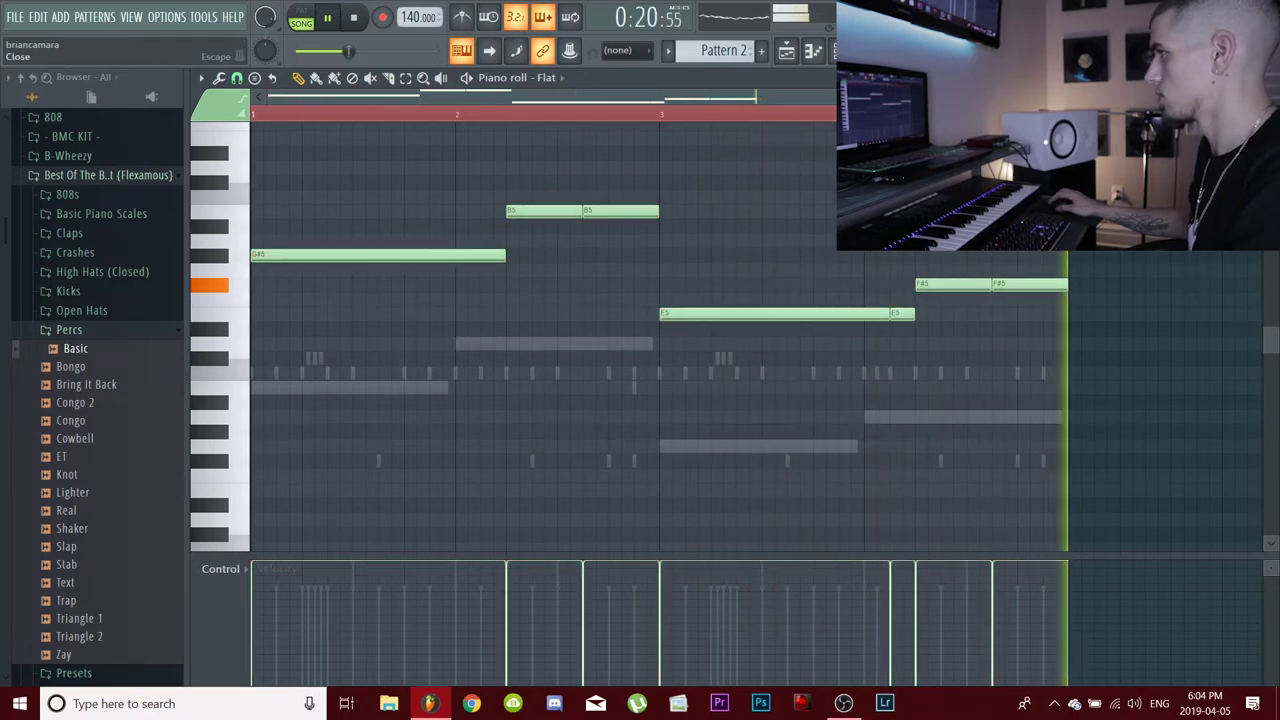
key("space")
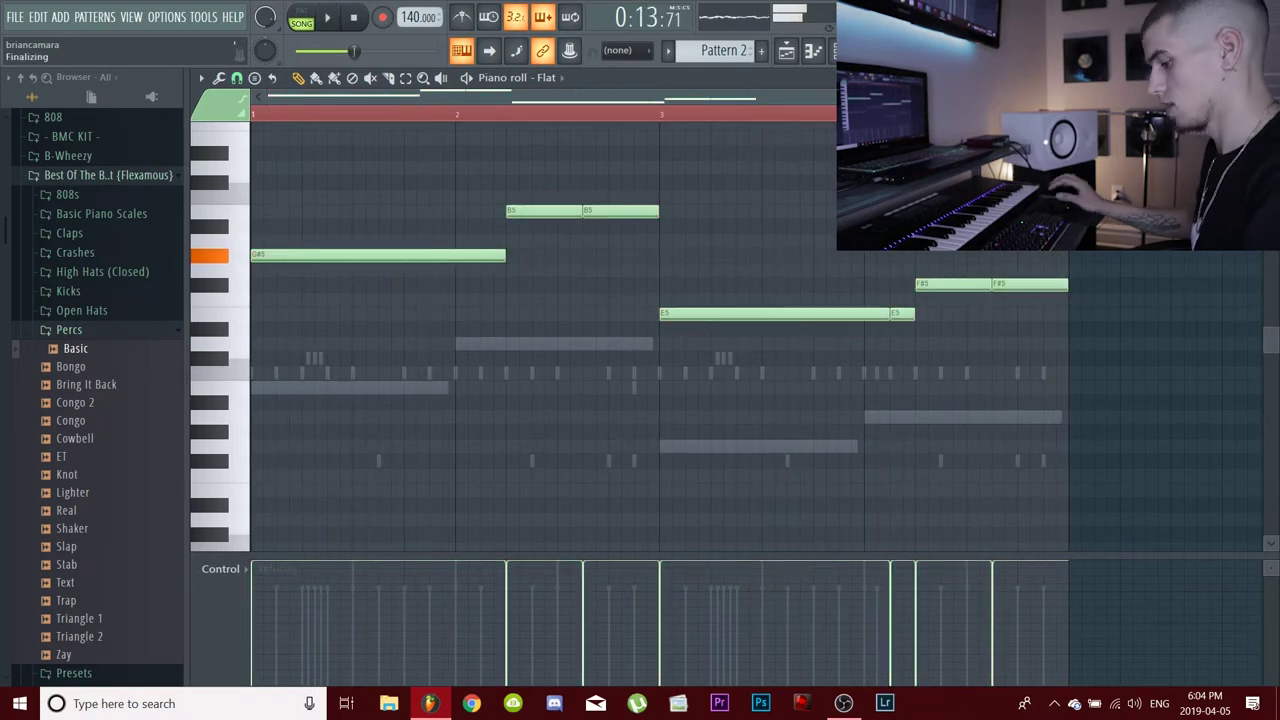
key("ctrl+a")
key("Up")
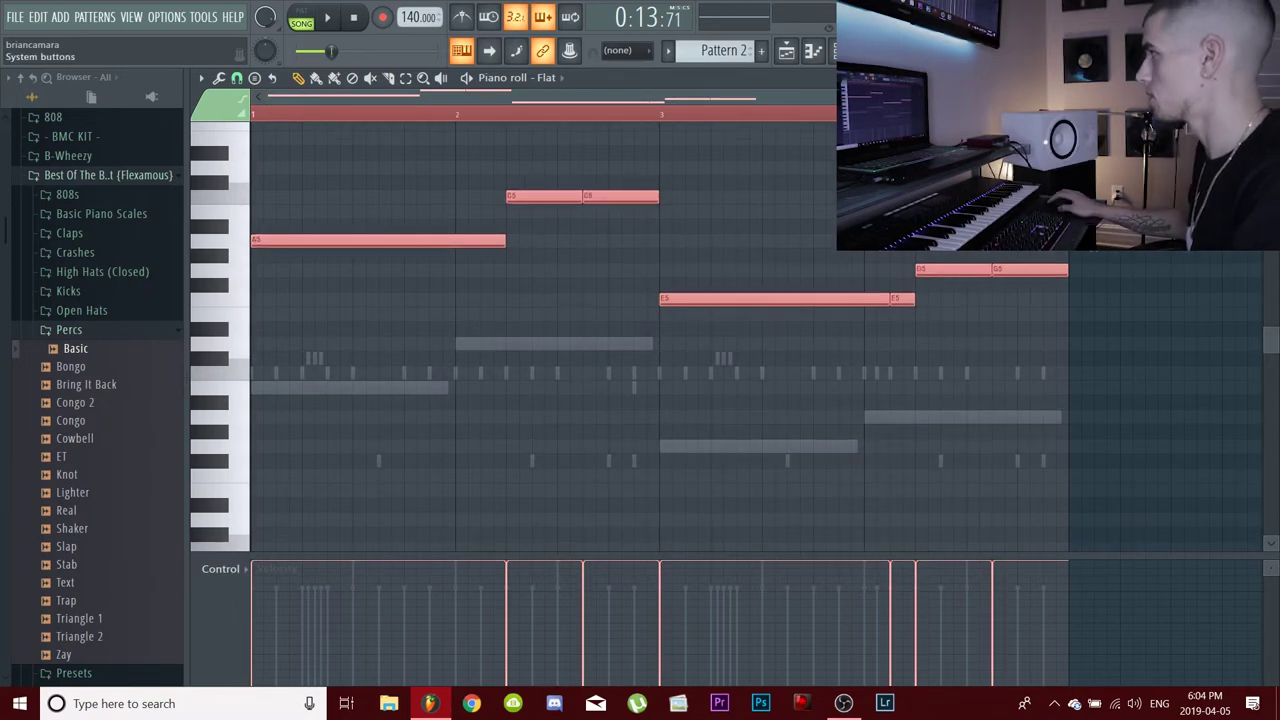
key("Escape")
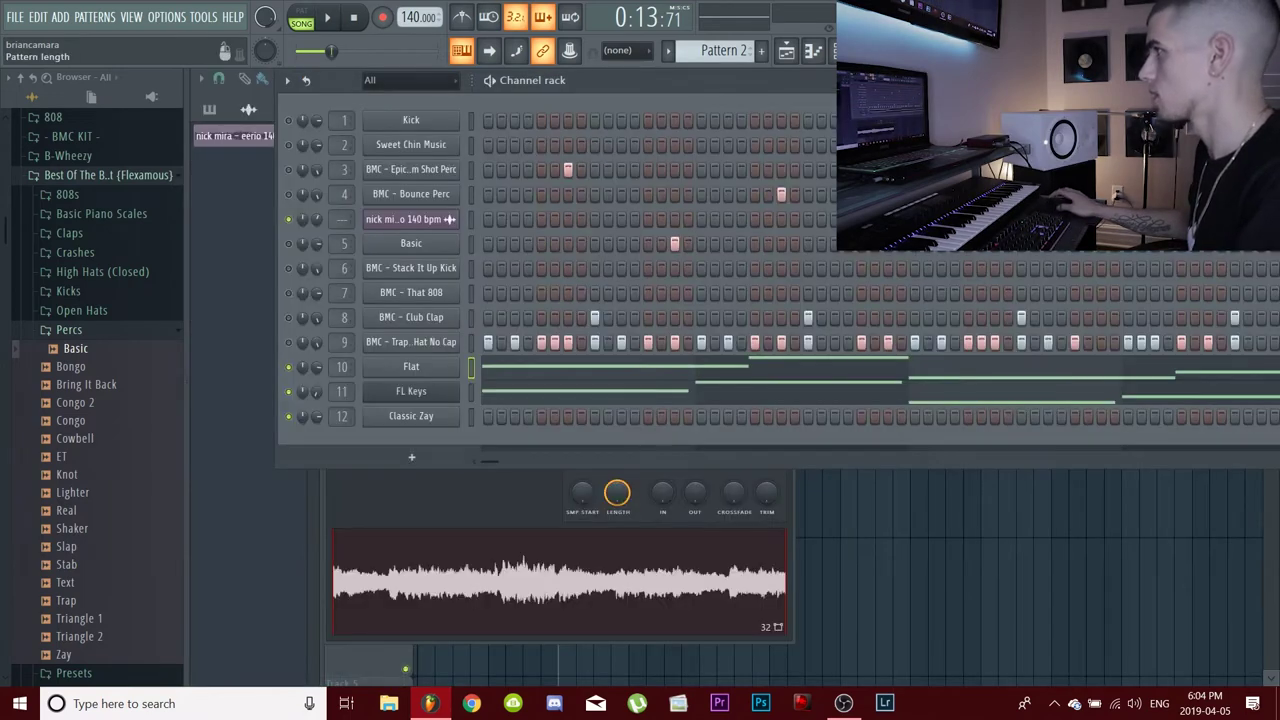
- Set the eerio 140 bpm sample's Time stretching pitch to -200 cents and play it with the beat
left_click(390, 218)
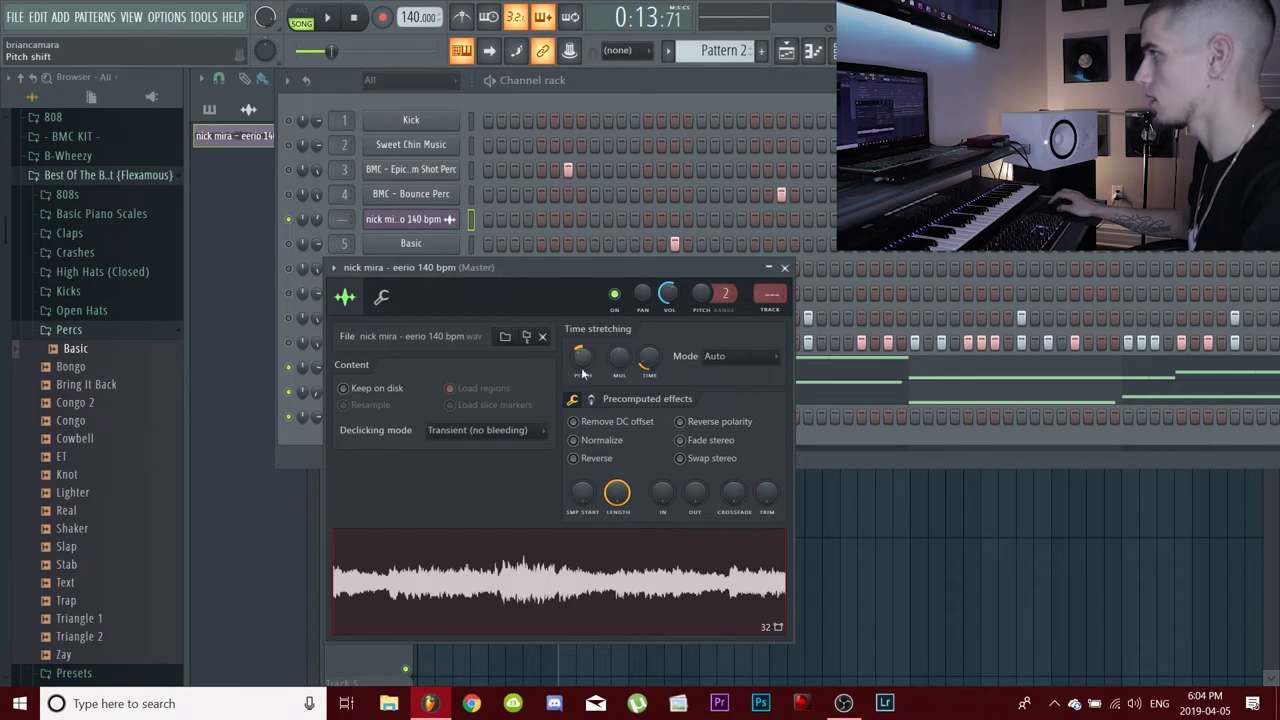
left_click_drag(582, 356, 587, 370)
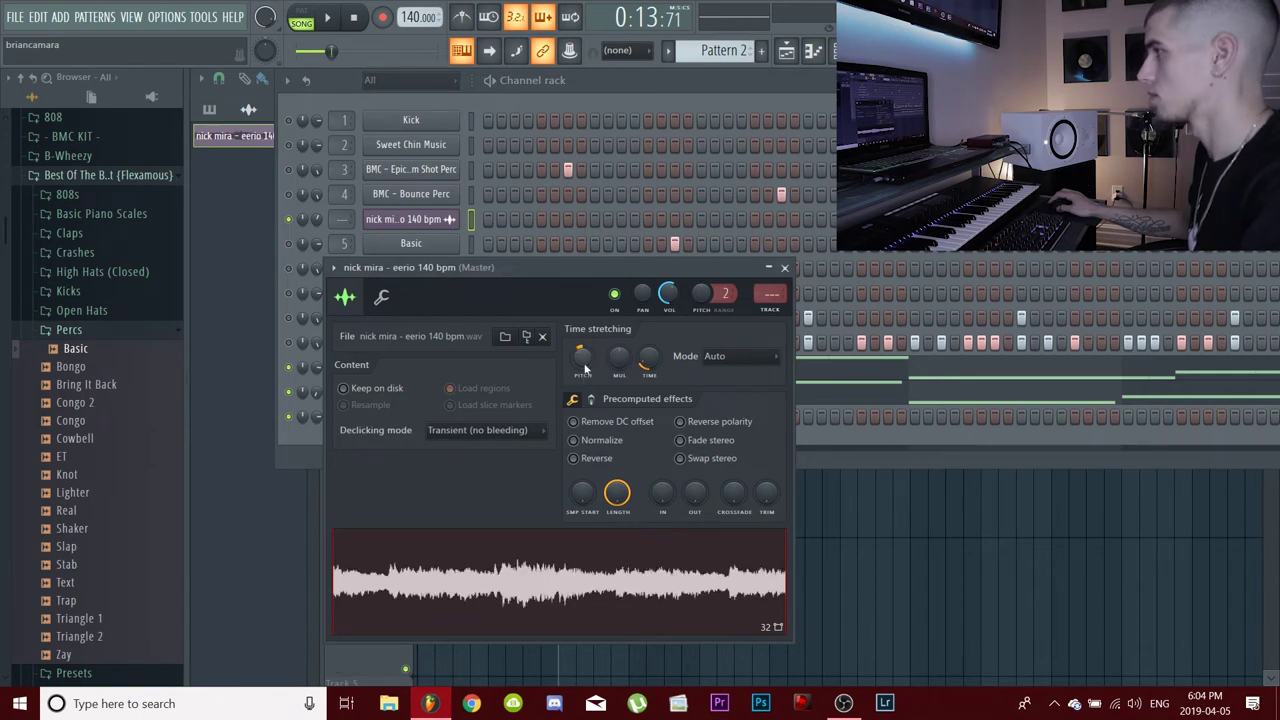
key("space")
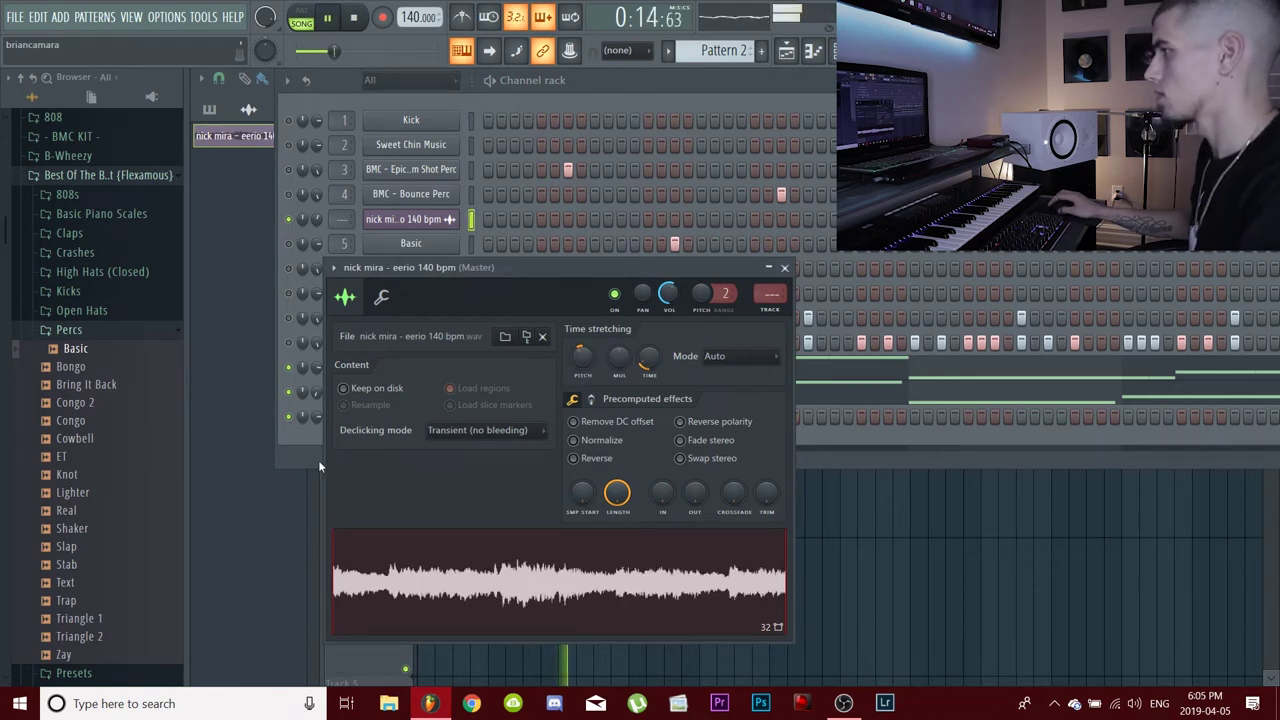
left_click(318, 460)
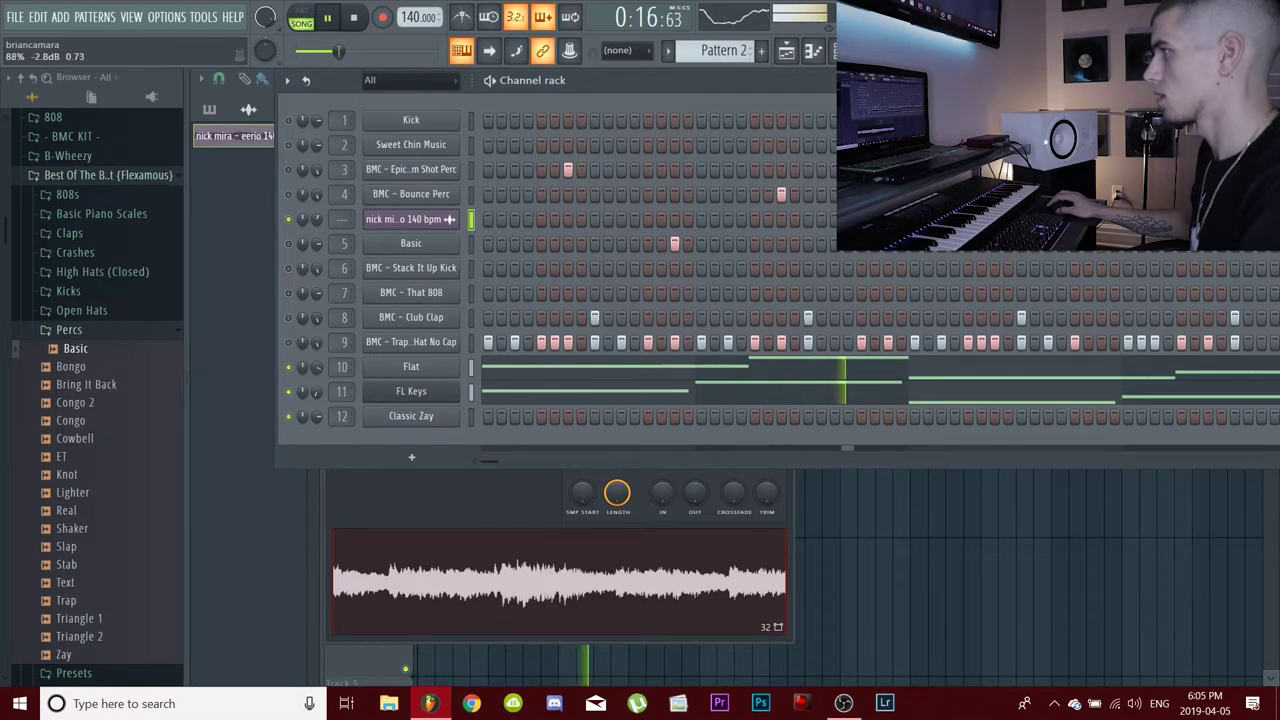
- In the Flat piano roll, drop the two C6 notes and the lone A5 note an octave
left_click(508, 372)
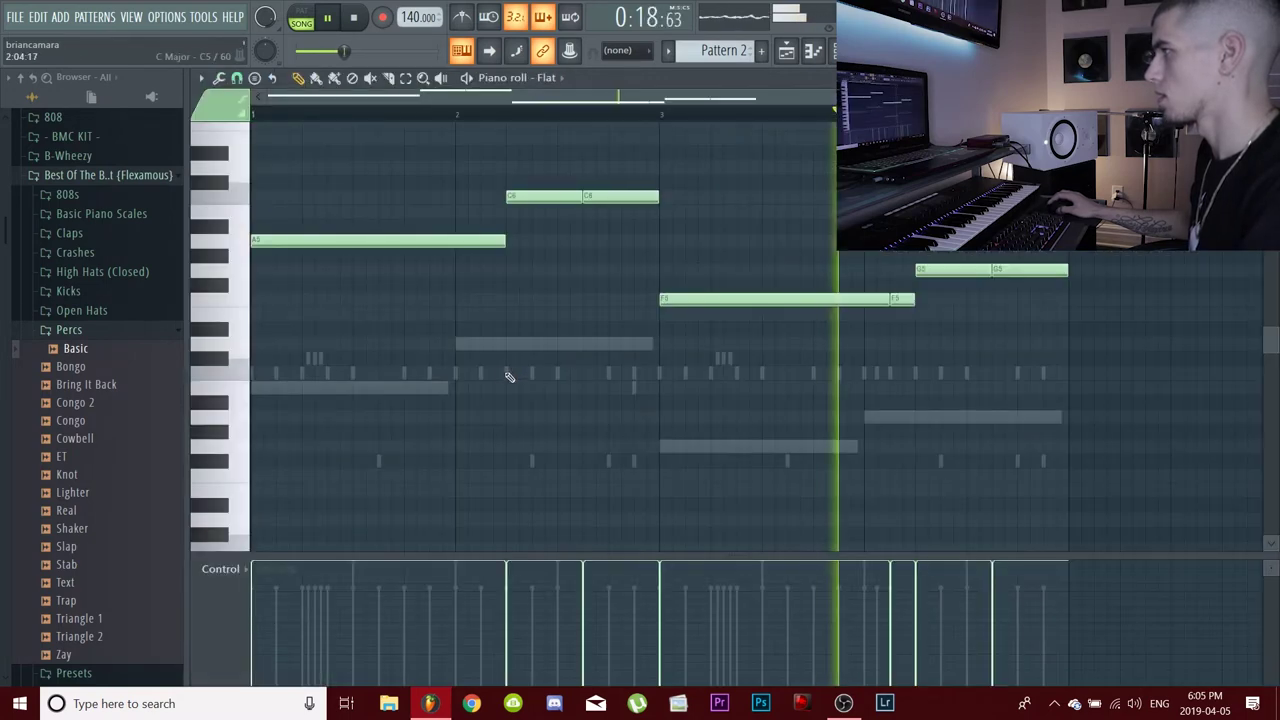
left_click_drag(634, 214, 500, 185)
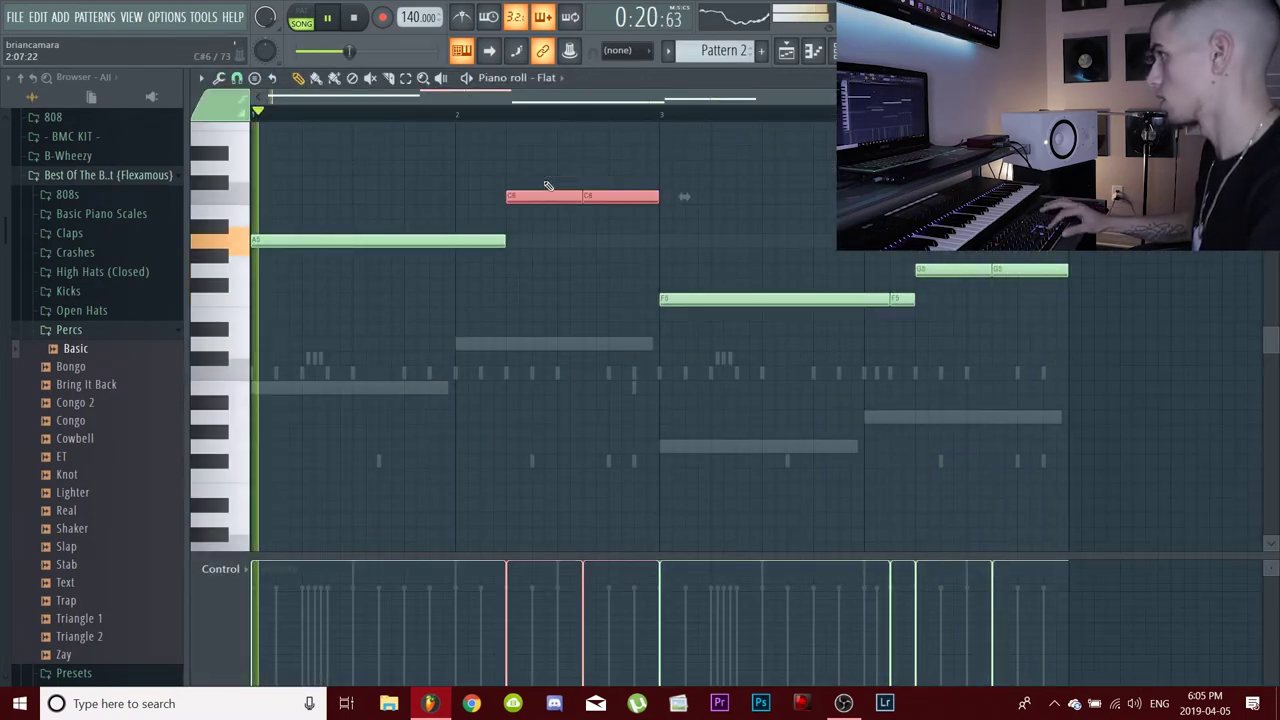
key("ctrl+Down")
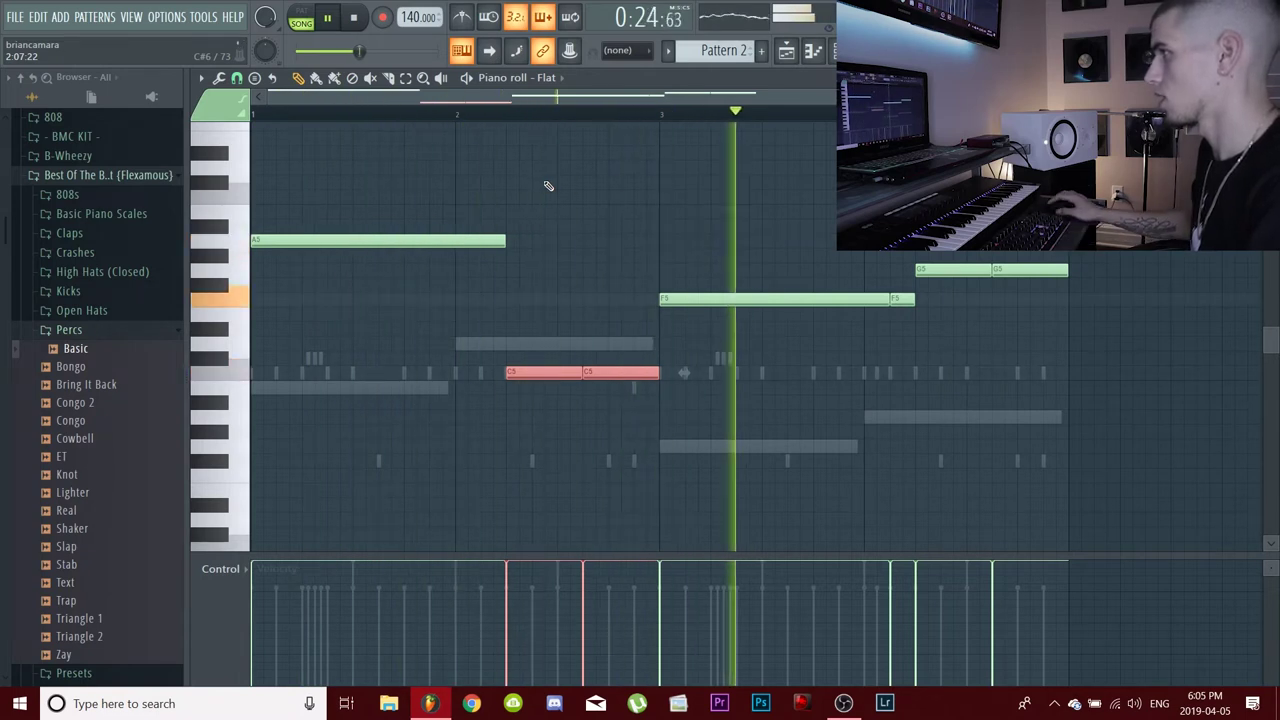
left_click_drag(534, 177, 455, 275)
key("ctrl+Down")
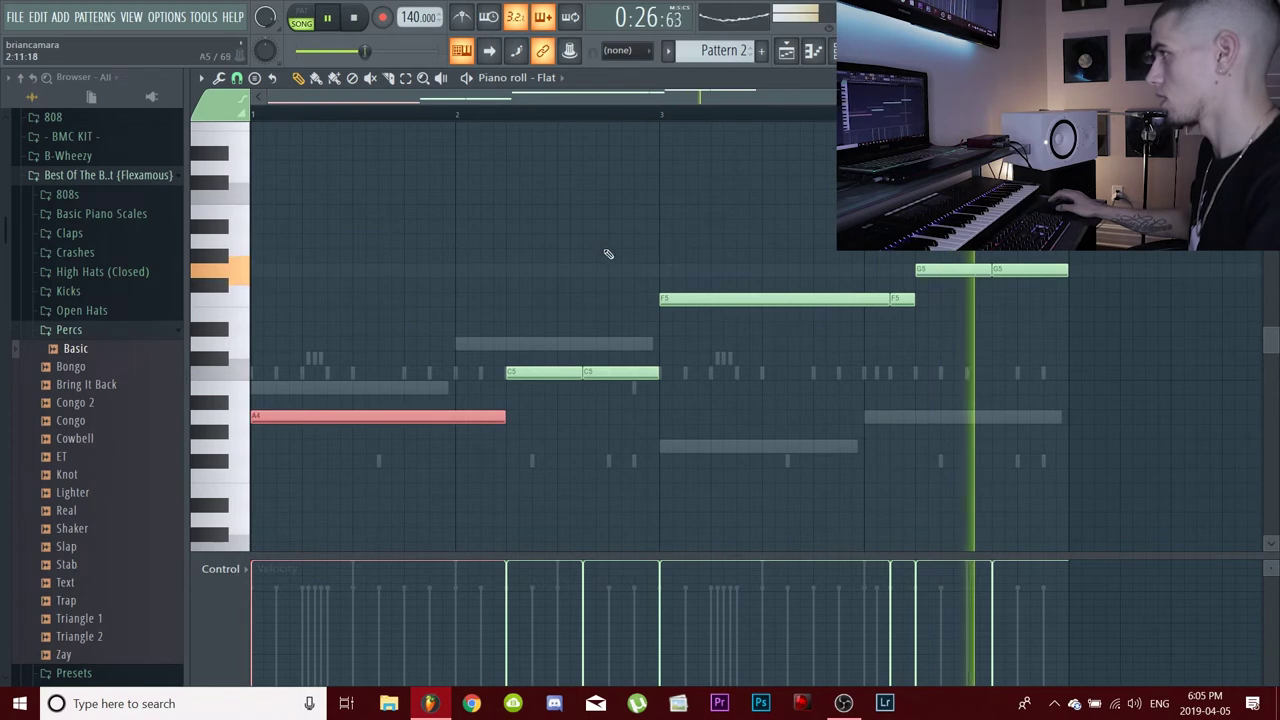
- Raise all notes an octave, then drop the upper group back to F5 and G5 and audition
key("ctrl+a")
key("ctrl+Up")
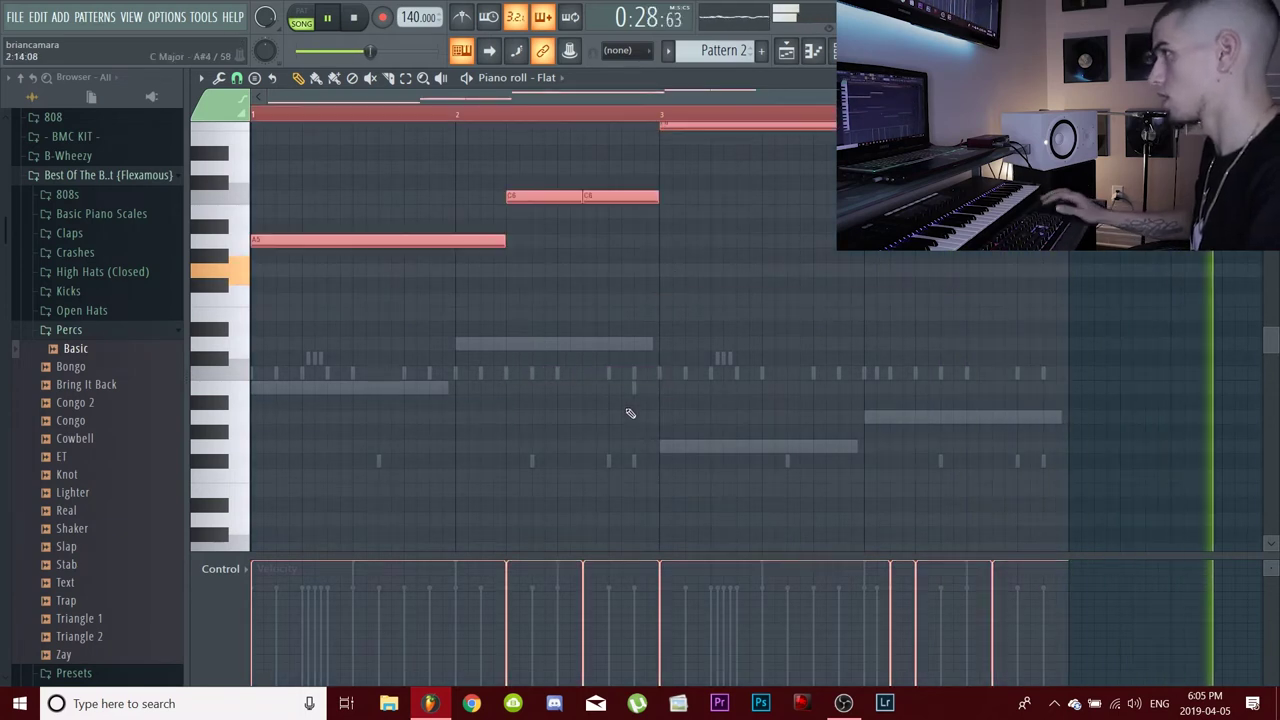
scroll(533, 452, "up", 3)
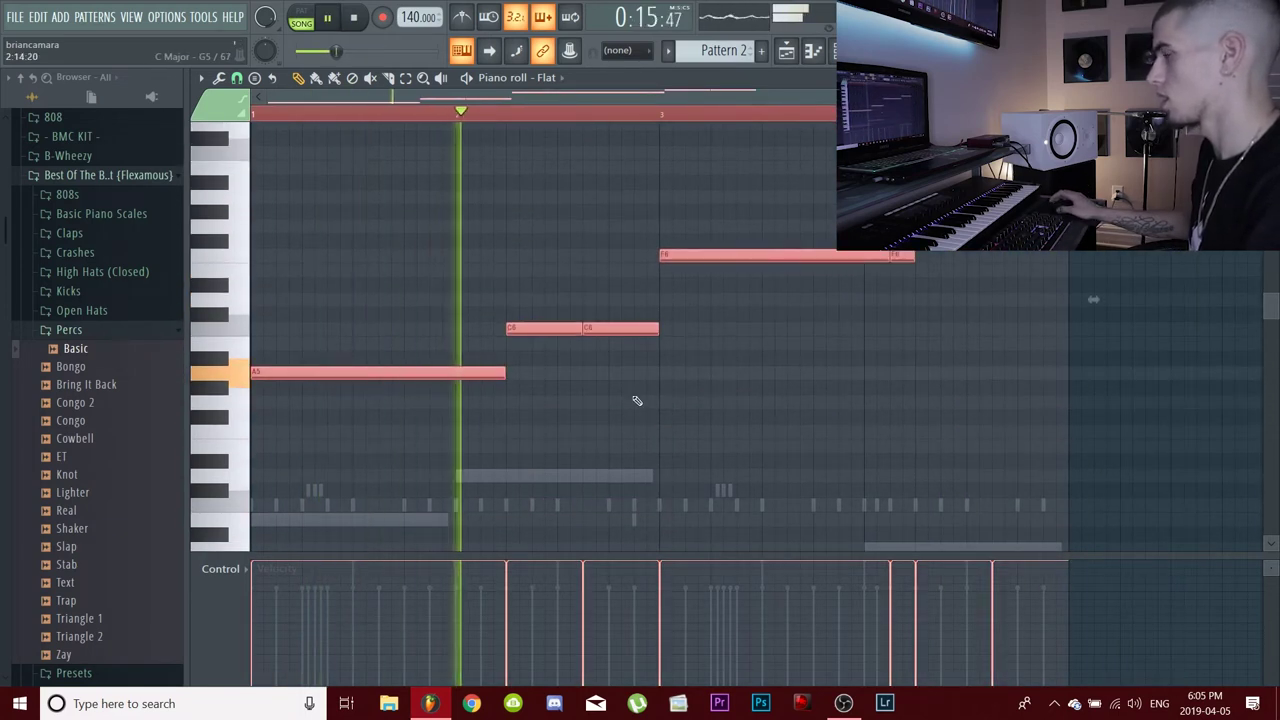
key("space")
left_click_drag(741, 206, 1023, 272)
key("ctrl+Down")
key("space")
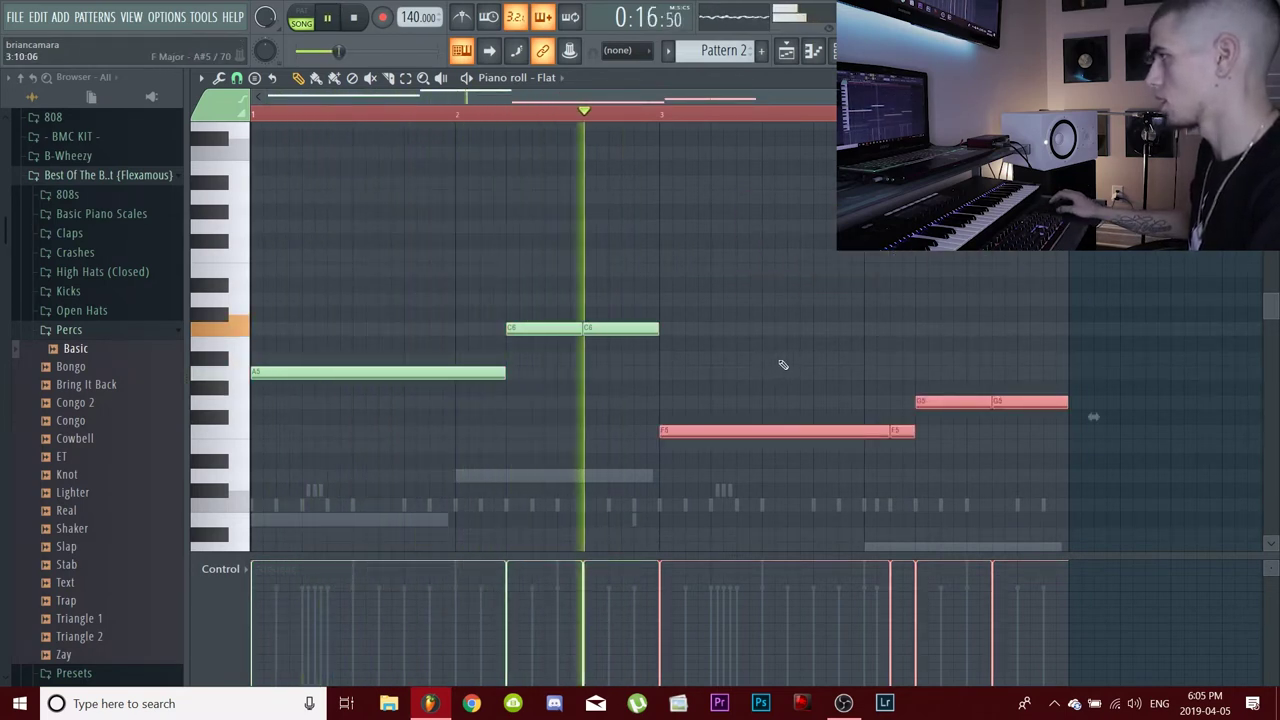
left_click(826, 349)
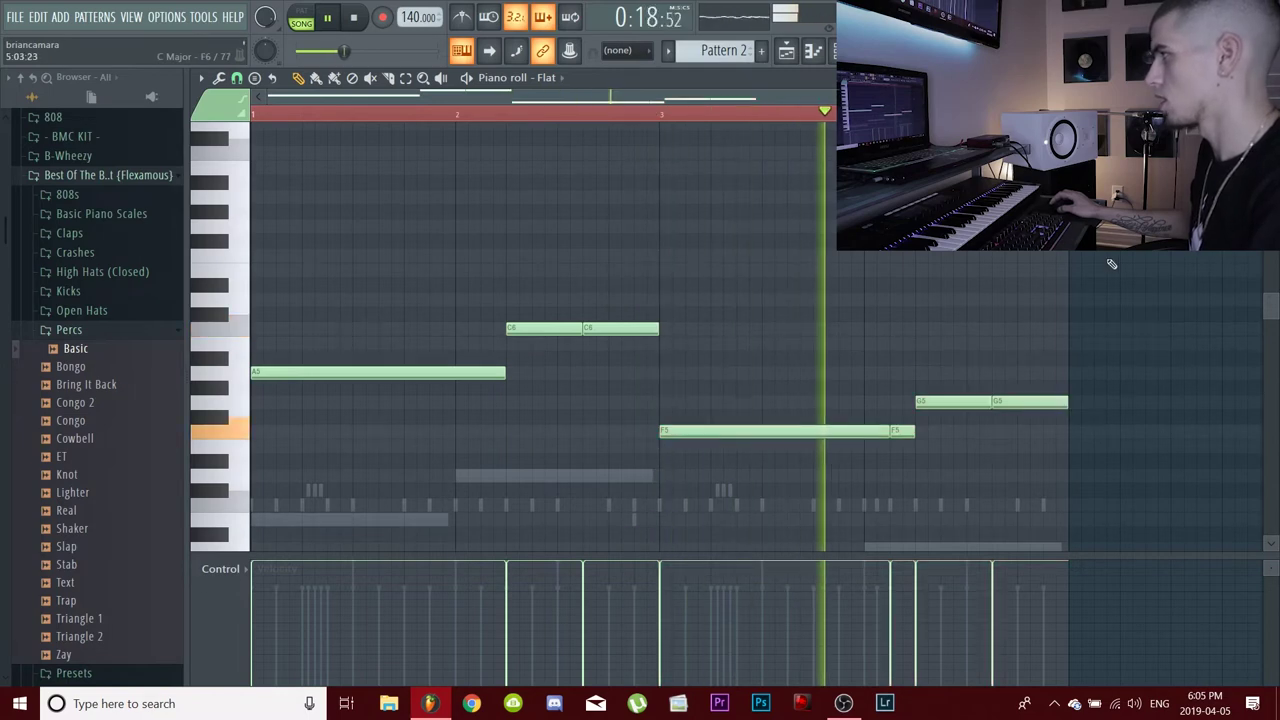
key("F6")
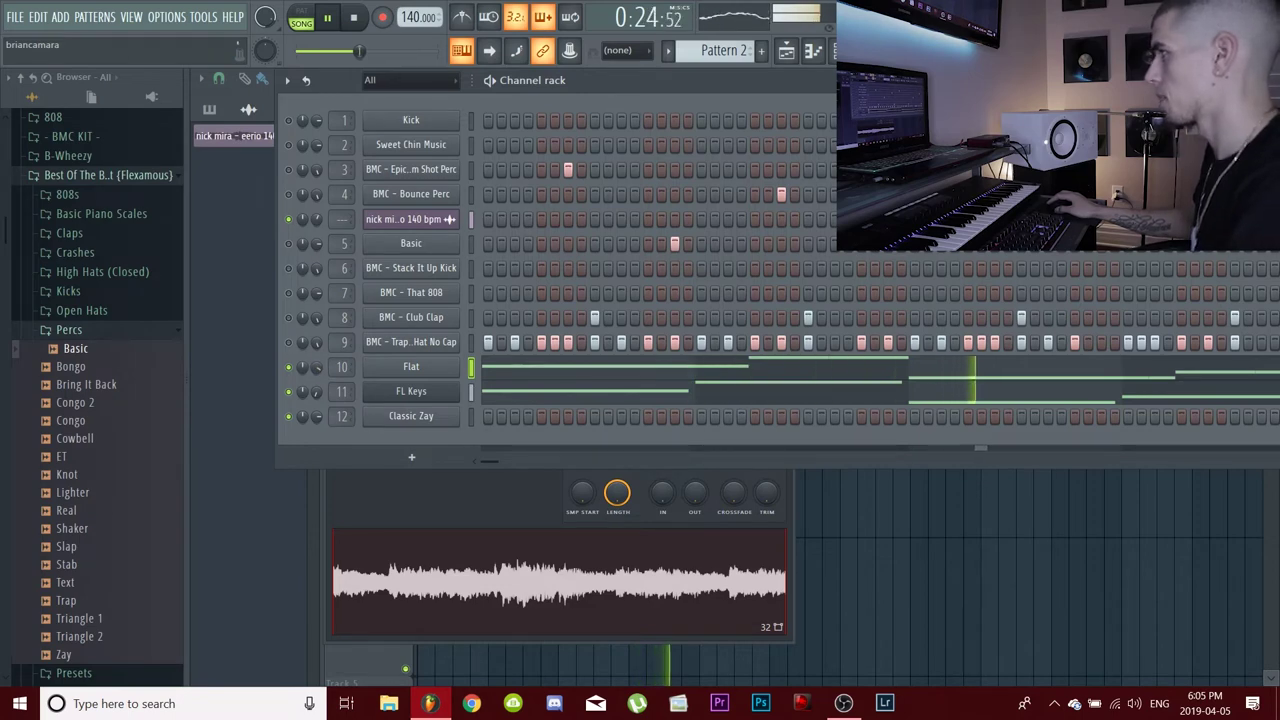
- Check the mixer, then select every channel in the channel rack
key("F9")
key("space")
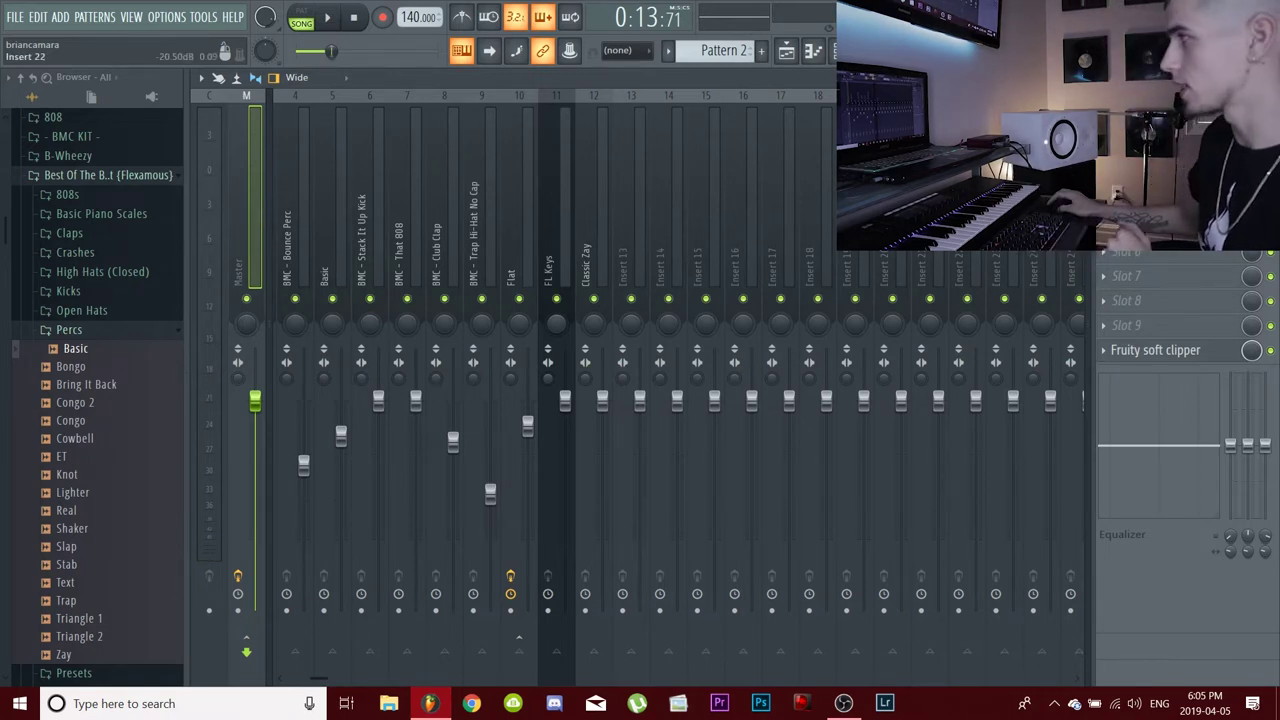
key("Escape")
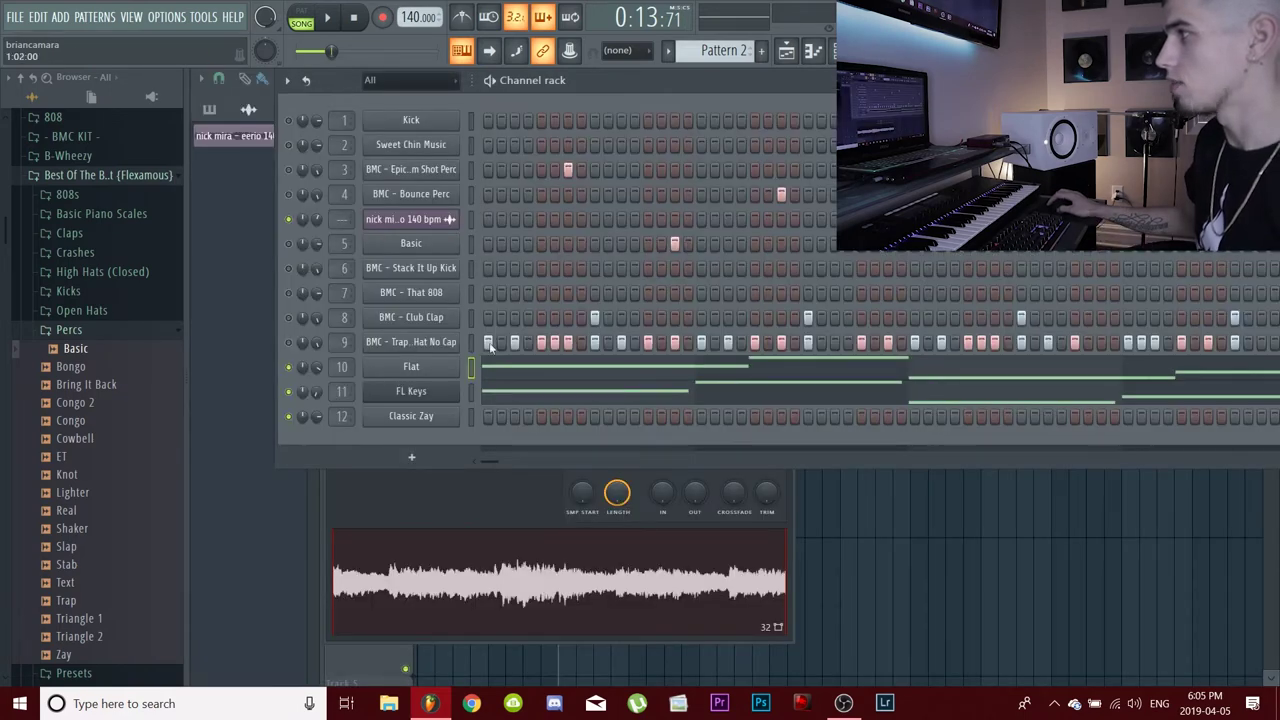
right_click(301, 375)
left_click(473, 267)
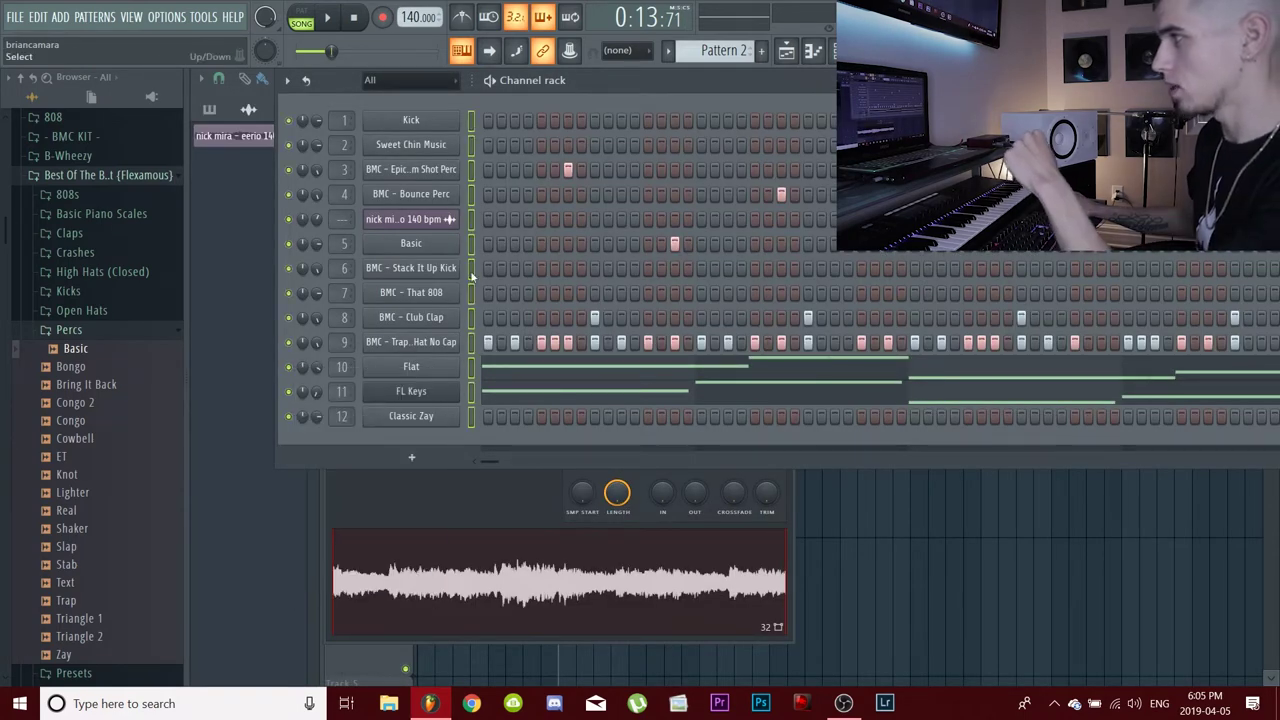
- Route the selected channels to consecutive mixer inserts starting with Kick on insert 1
left_click(569, 50)
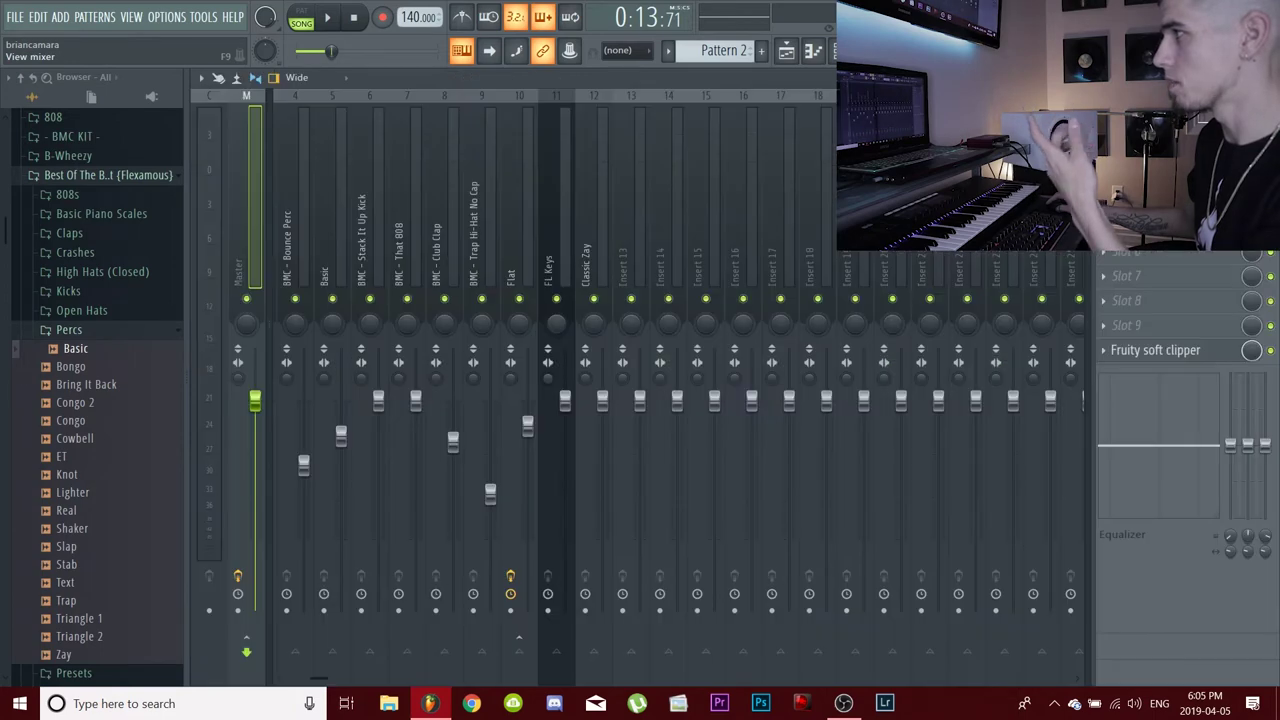
left_click(290, 224)
scroll(265, 216, "up", 3)
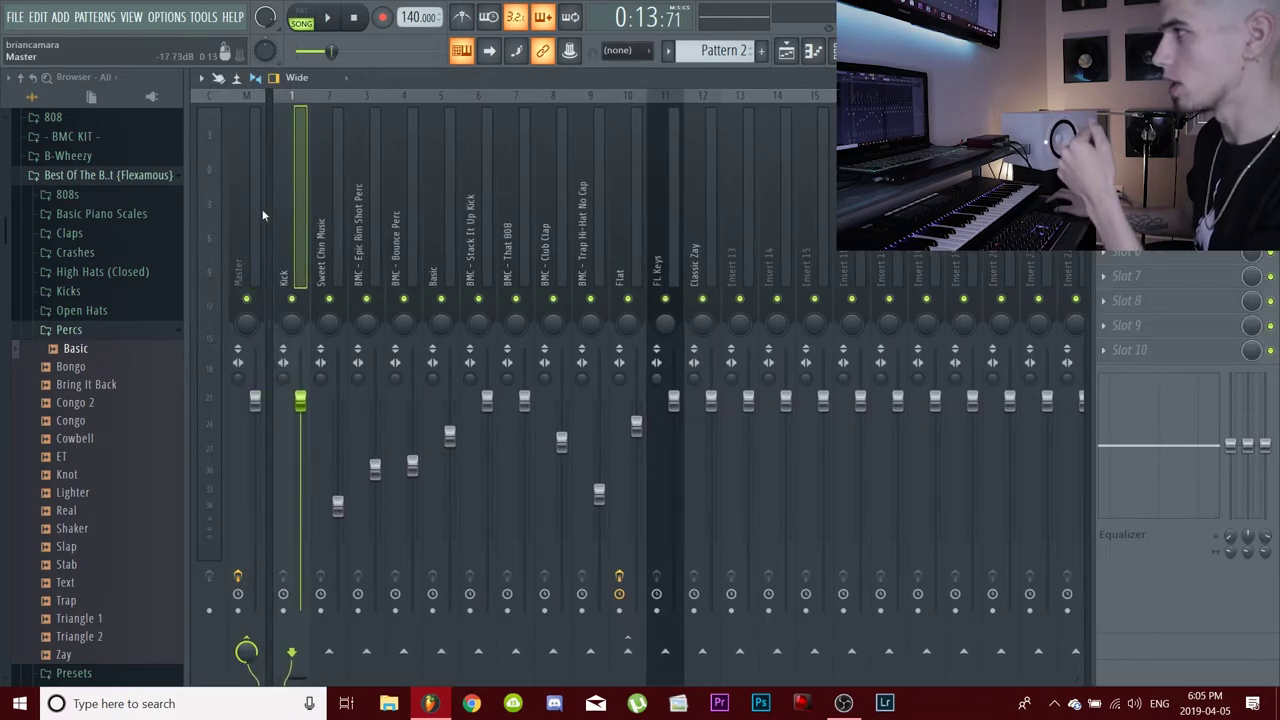
right_click(290, 188)
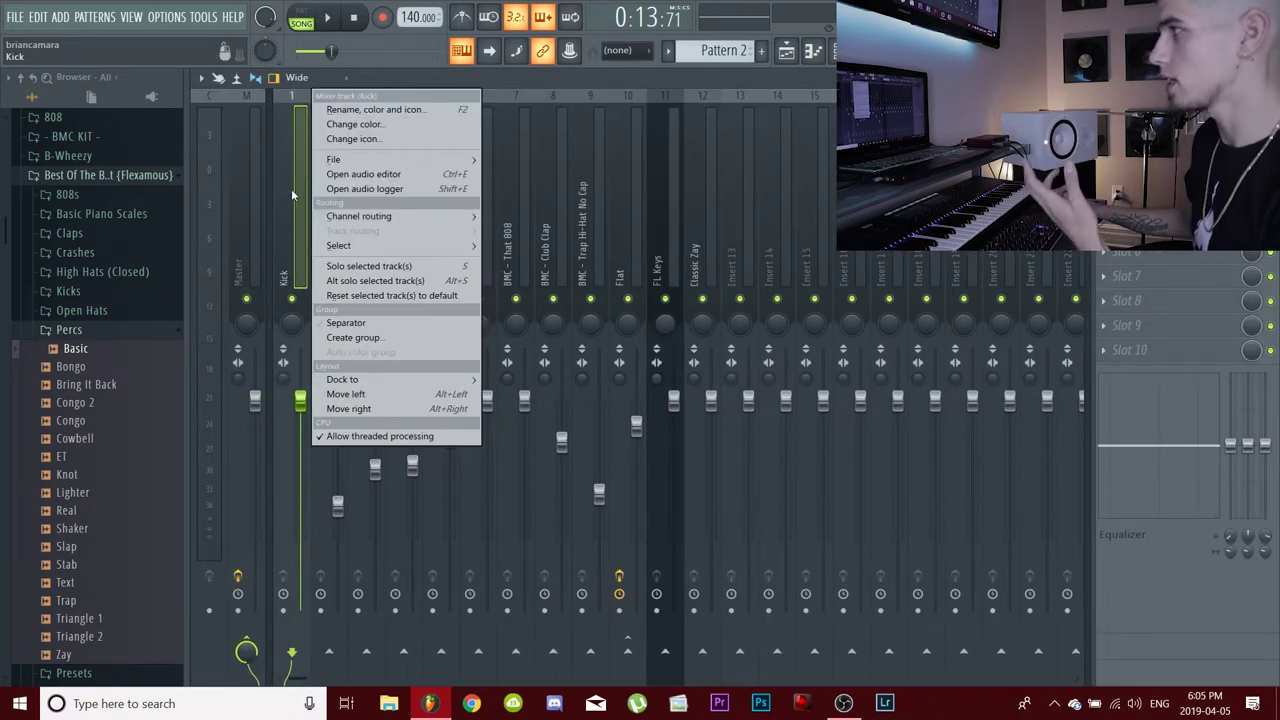
mouse_move(348, 216)
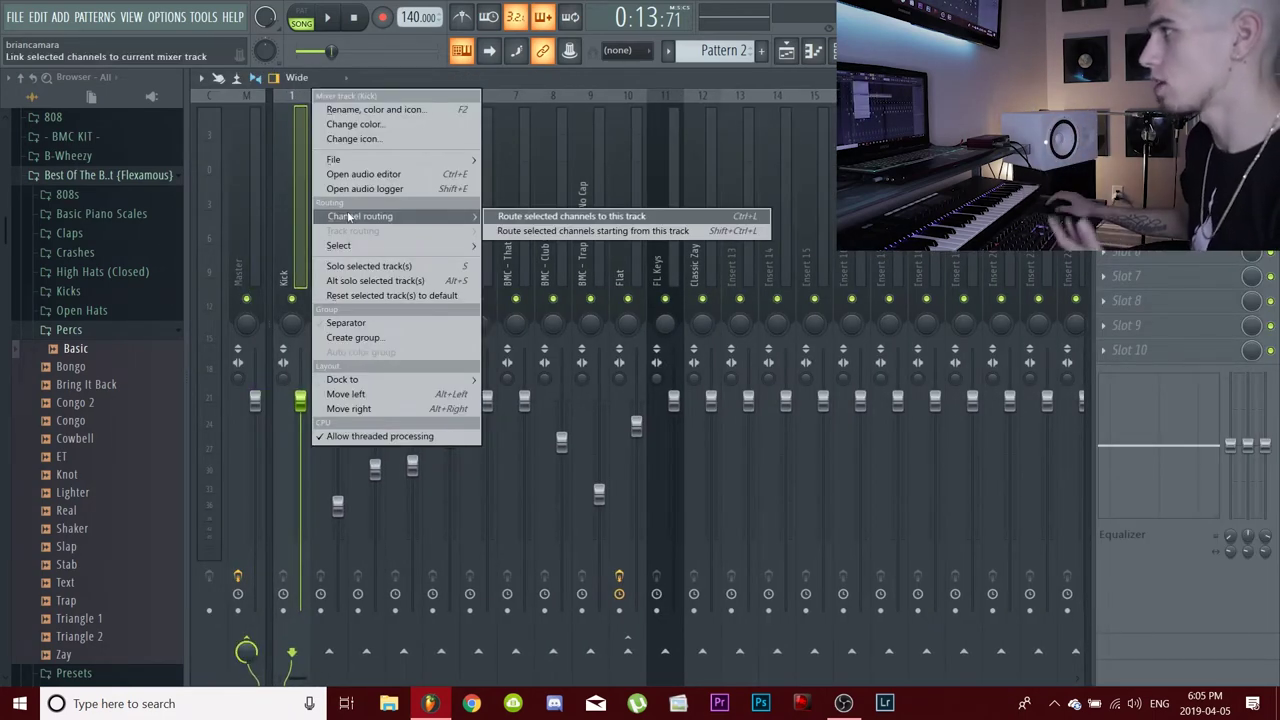
left_click(622, 231)
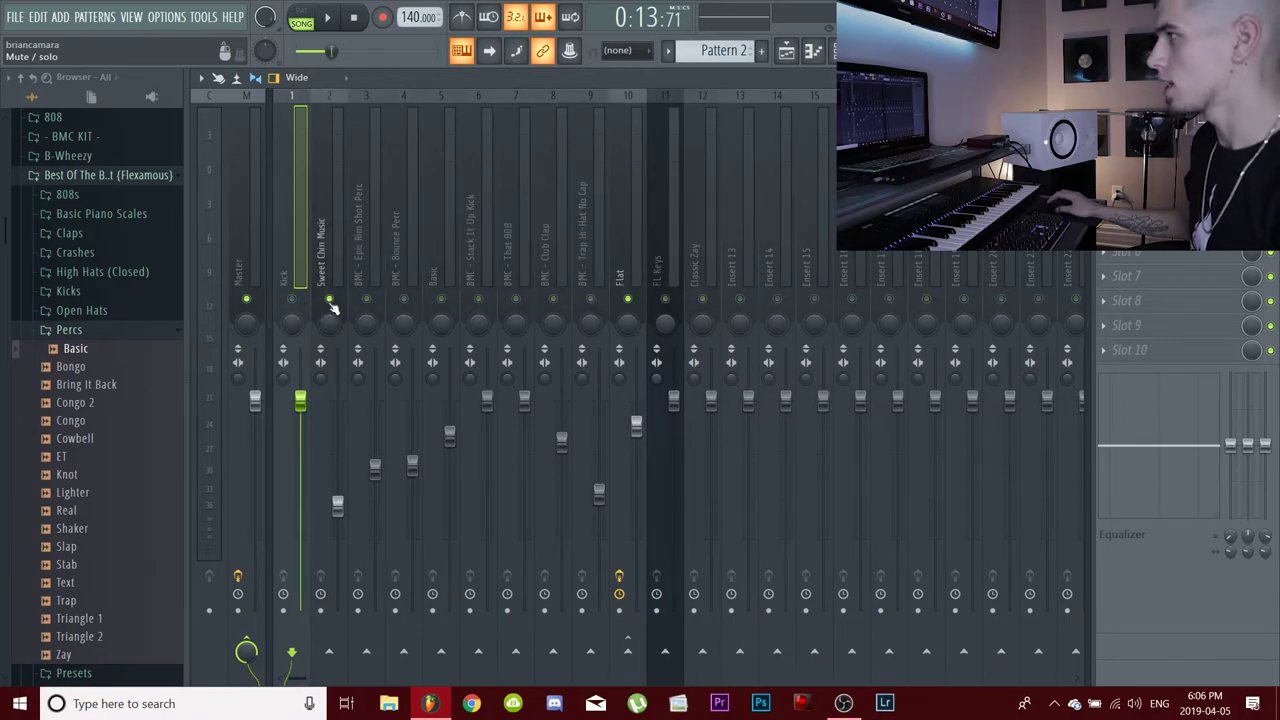
key("F6")
left_click(472, 416)
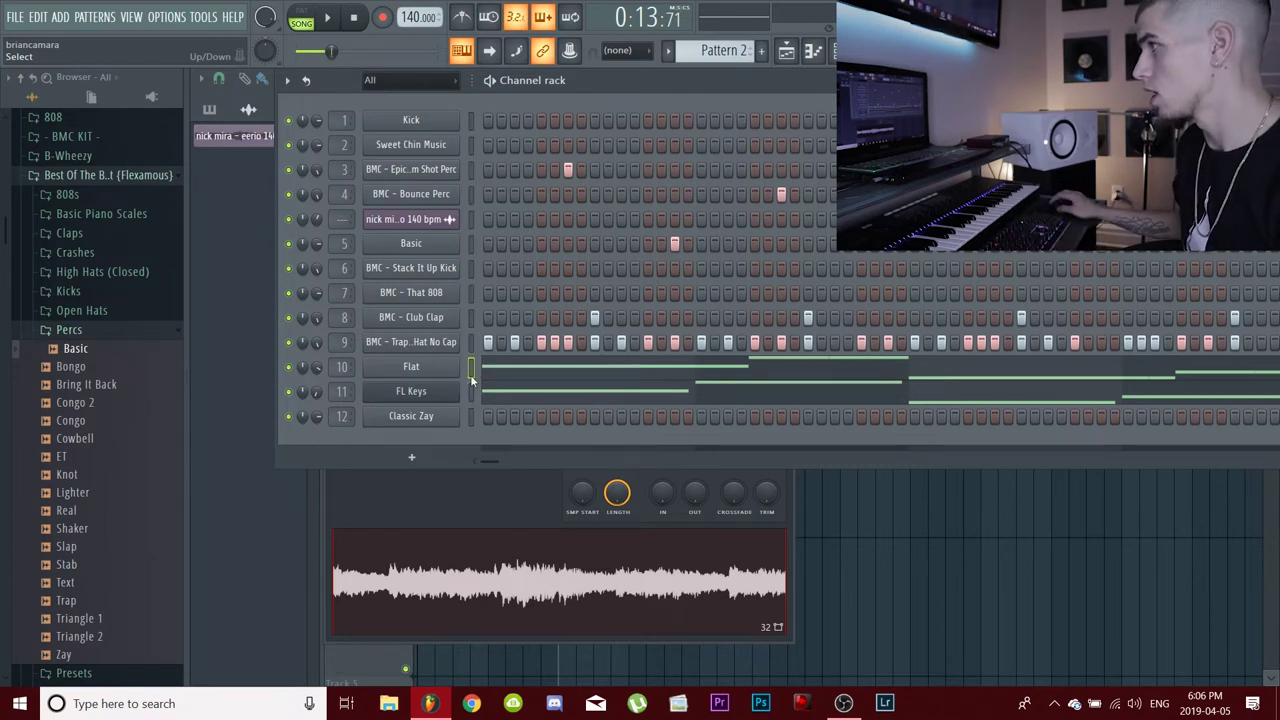
- Paste the Flat 808 melody onto the BMC - Stack It Up Kick and open its piano roll
key("ctrl+v")
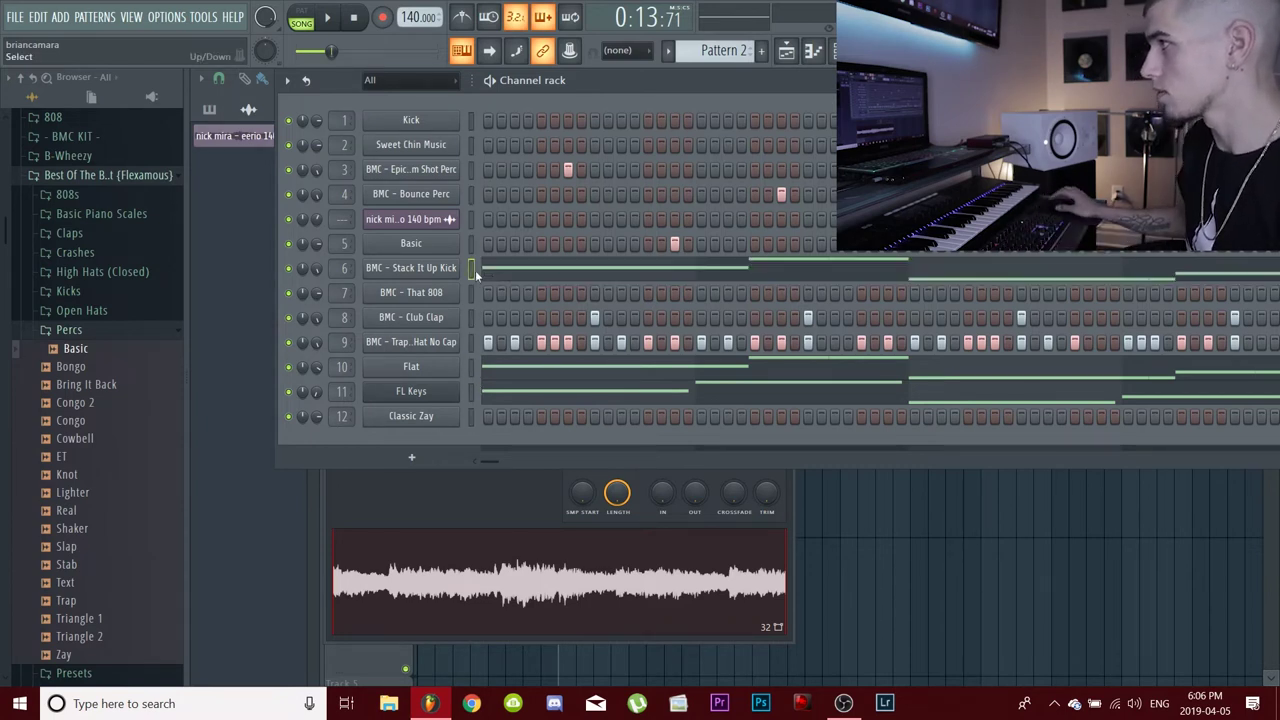
left_click(519, 273)
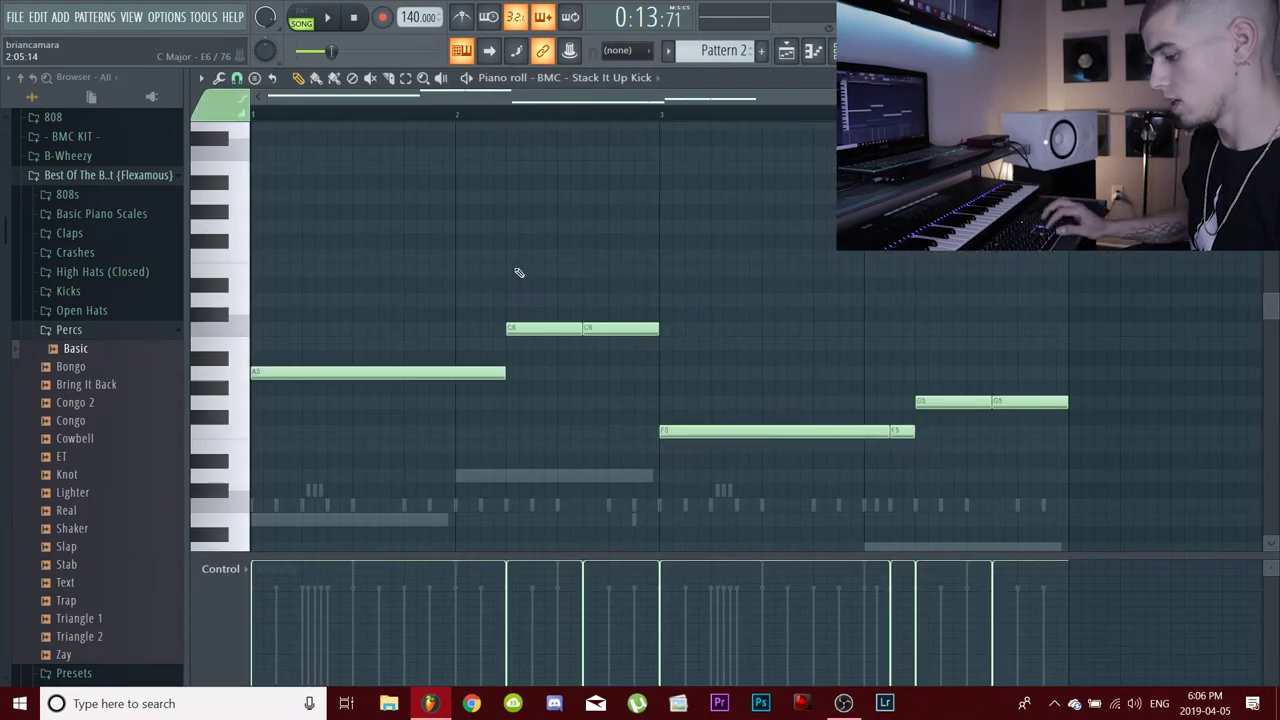
- Collapse every Stack It Up Kick note onto C5 and briefly audition the kick
key("alt+l")
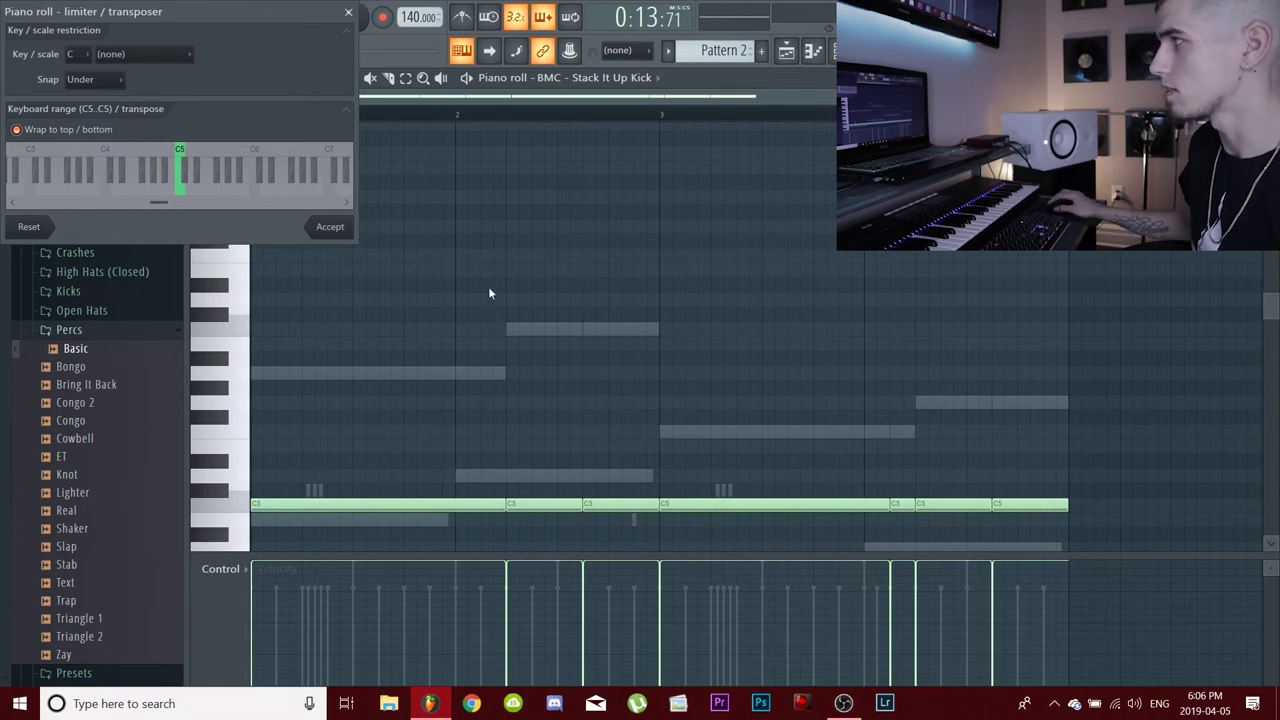
left_click(330, 227)
key("space")
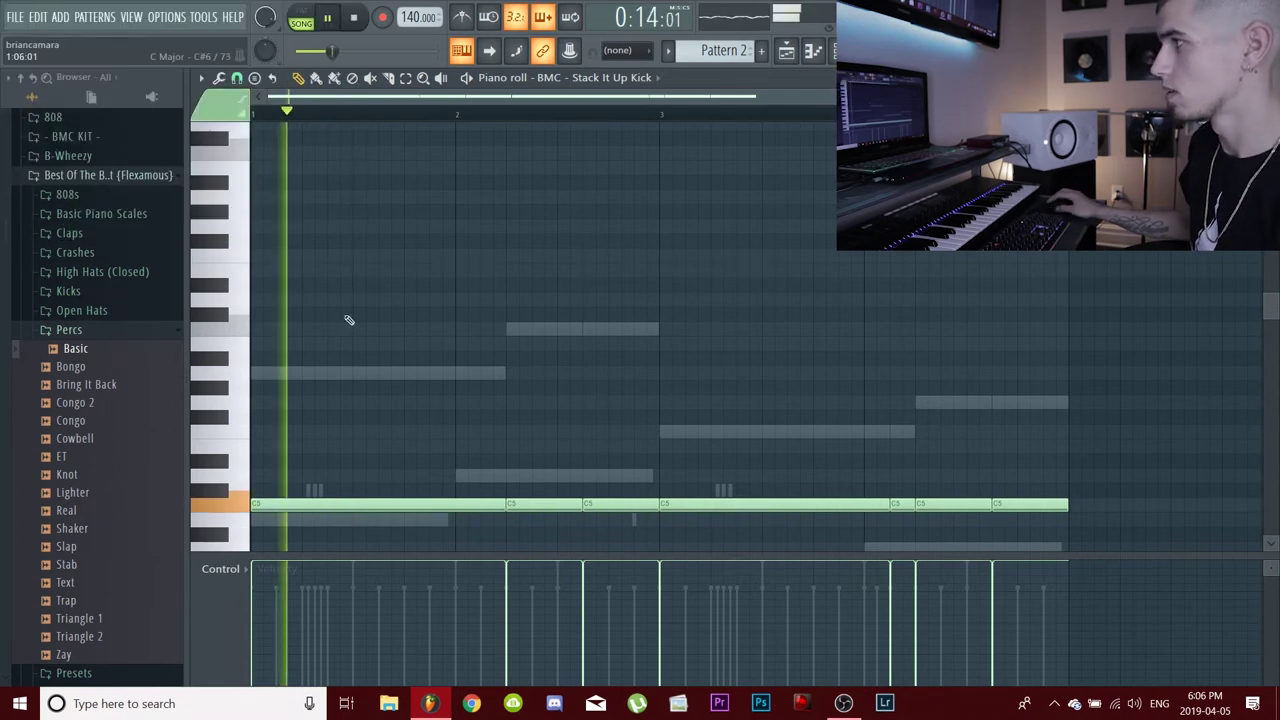
key("space")
key("F6")
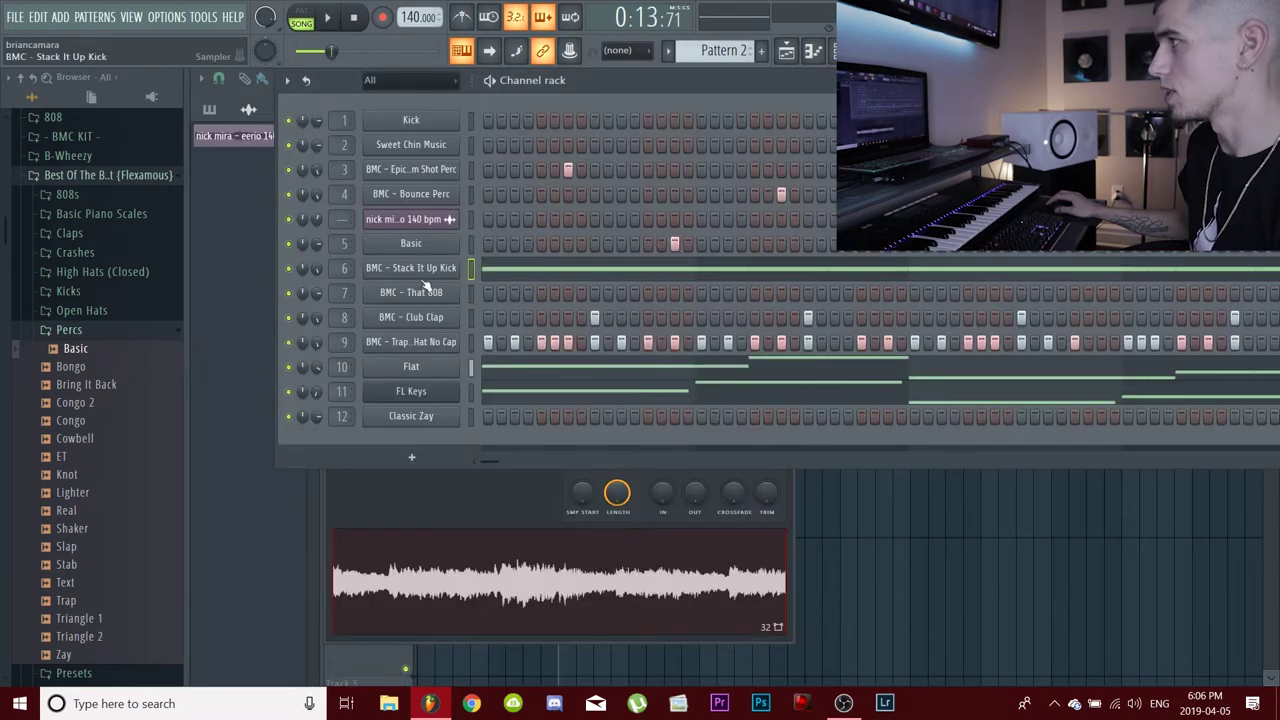
- Unmute all mixer inserts and start playback from the channel rack
left_click(842, 50)
left_click(556, 300)
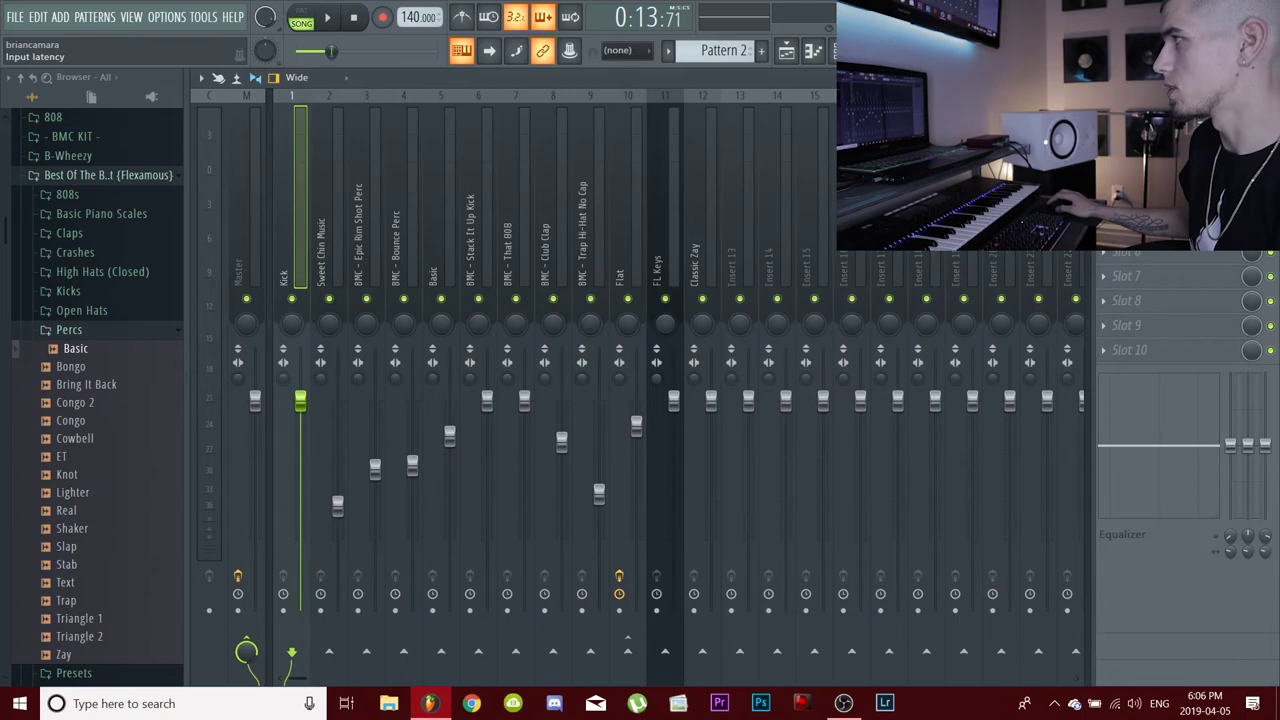
key("F6")
key("space")
- Solo the Stack It Up Kick, then unmute Flat, FL Keys and the eerio sample, and play
key("space")
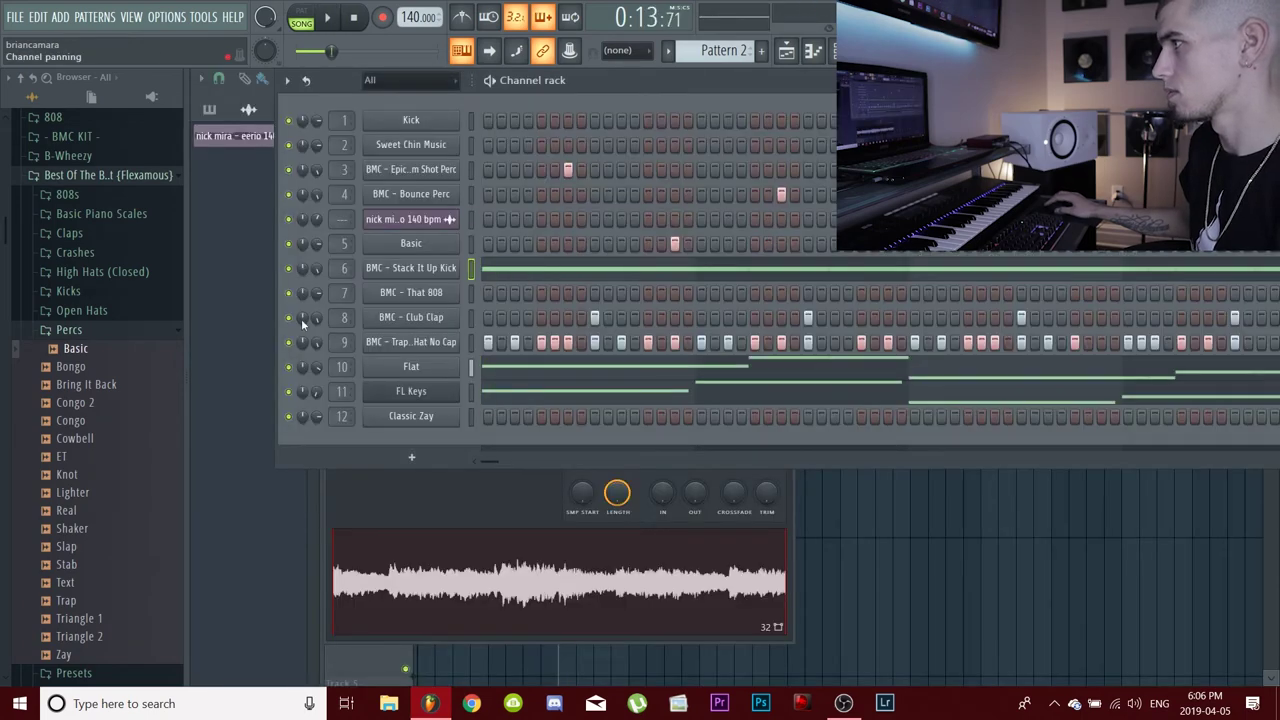
right_click(290, 270)
key("space")
left_click(290, 367)
left_click(290, 391)
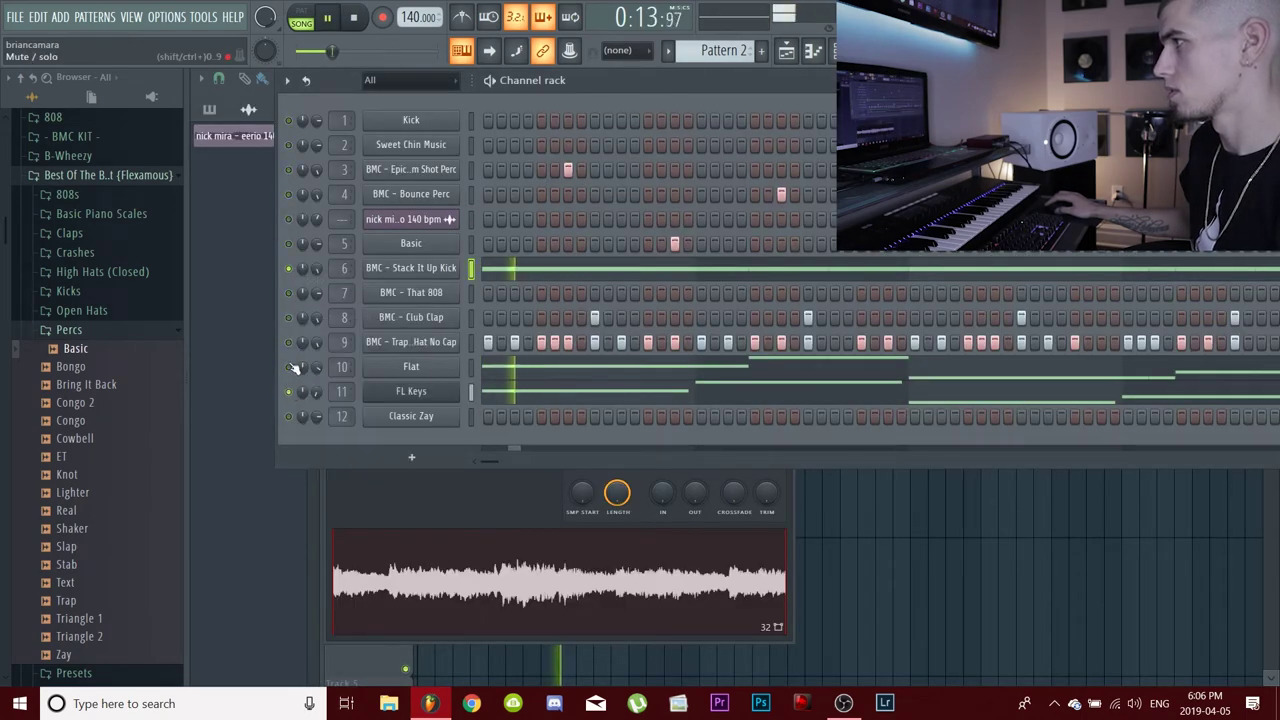
left_click(290, 219)
key("space")
key("space")
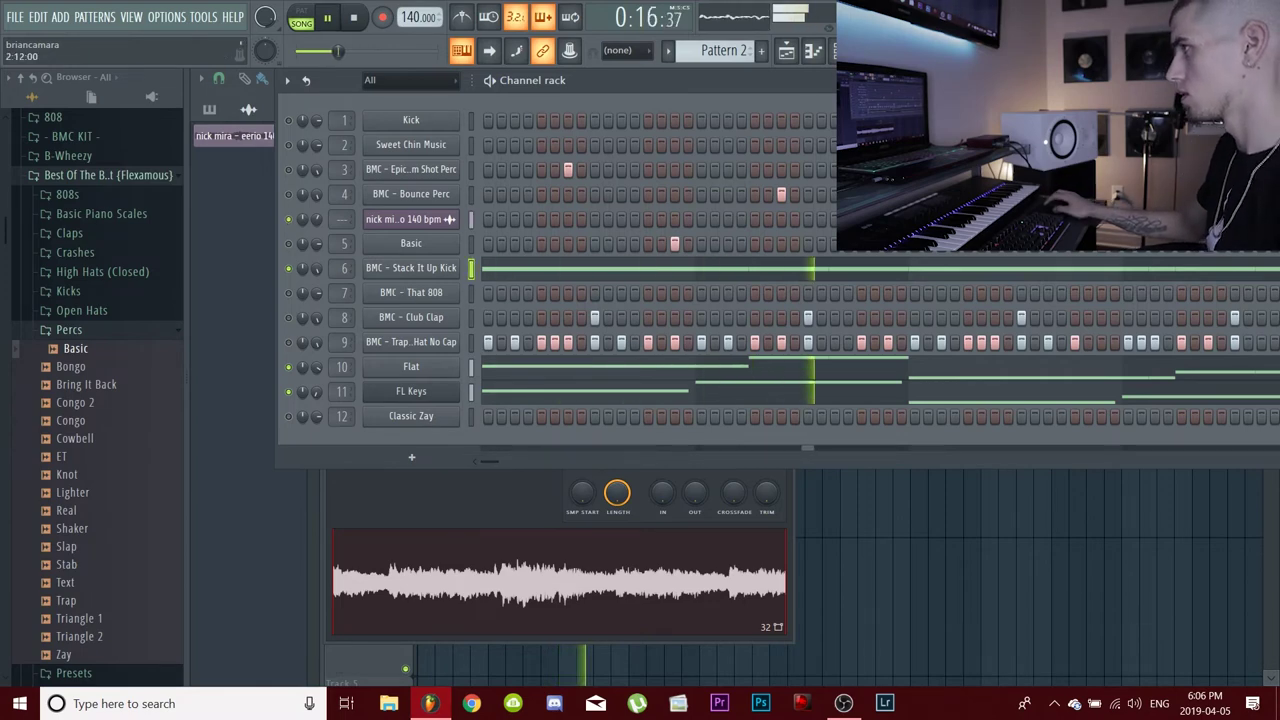
- In the Stack It Up Kick piano roll, shorten the first C5 kick note and audition it
key("F9")
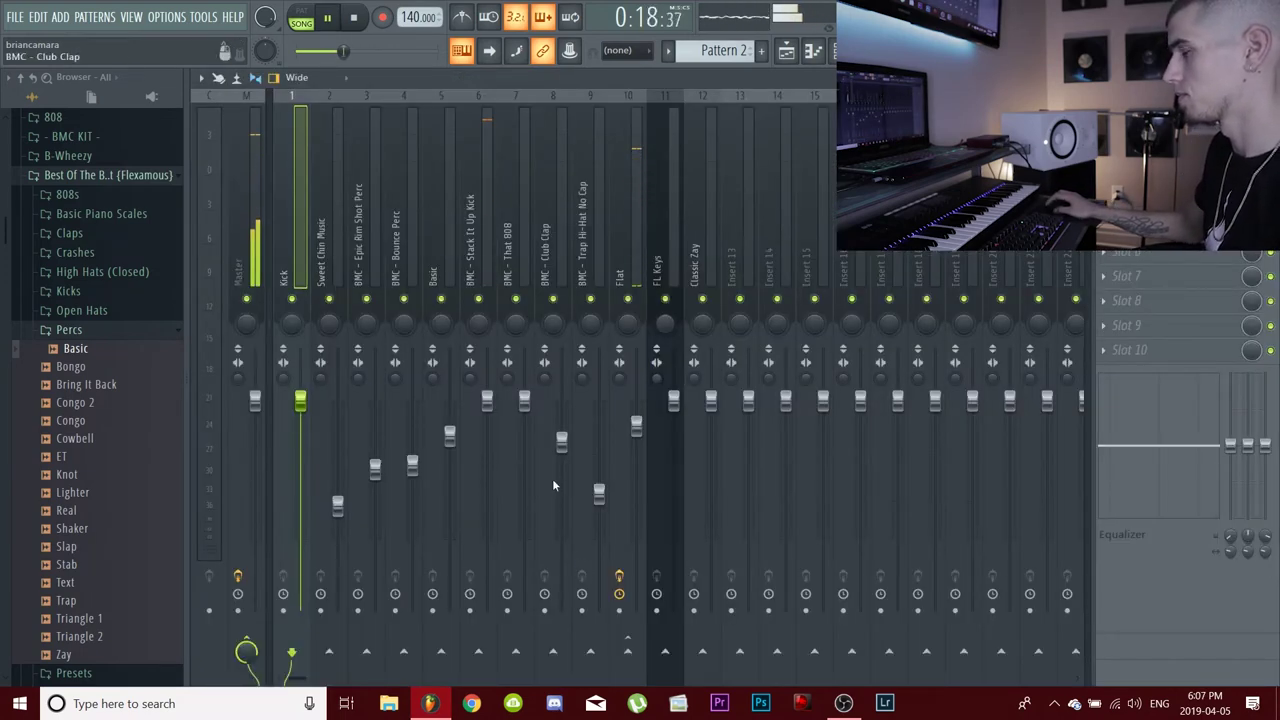
key("F9")
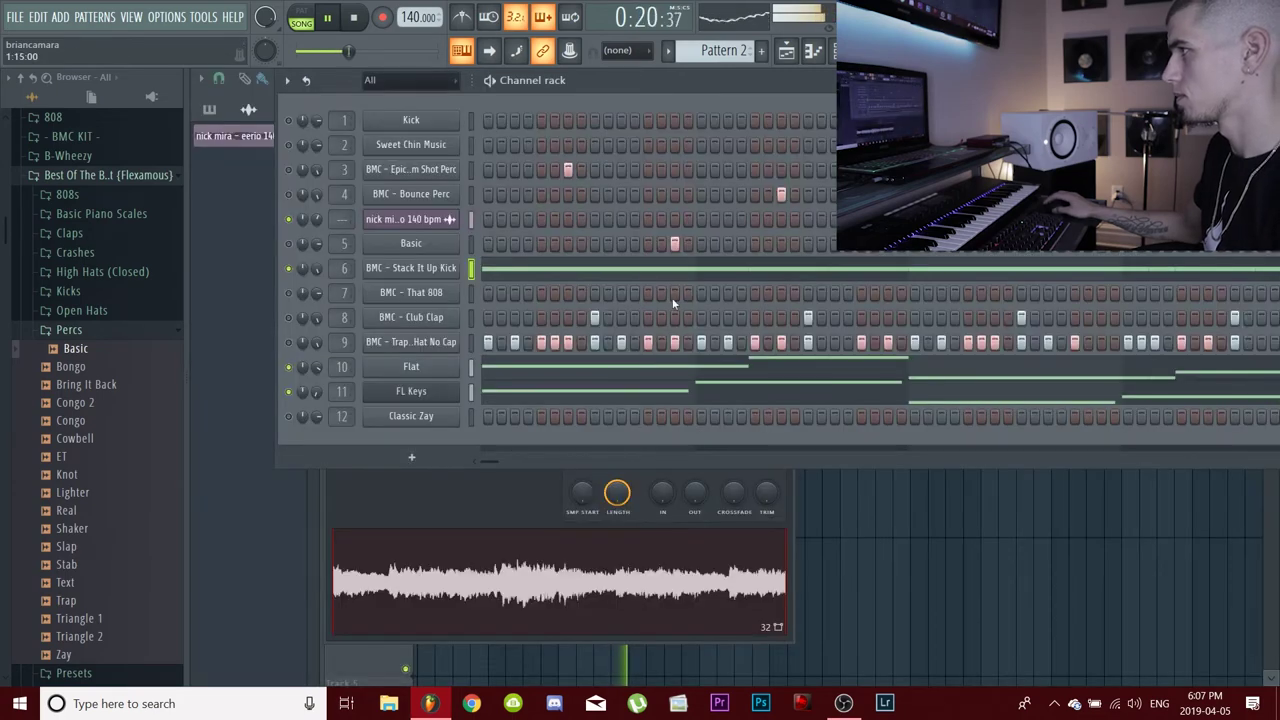
left_click(632, 270)
scroll(450, 420, "down", 3)
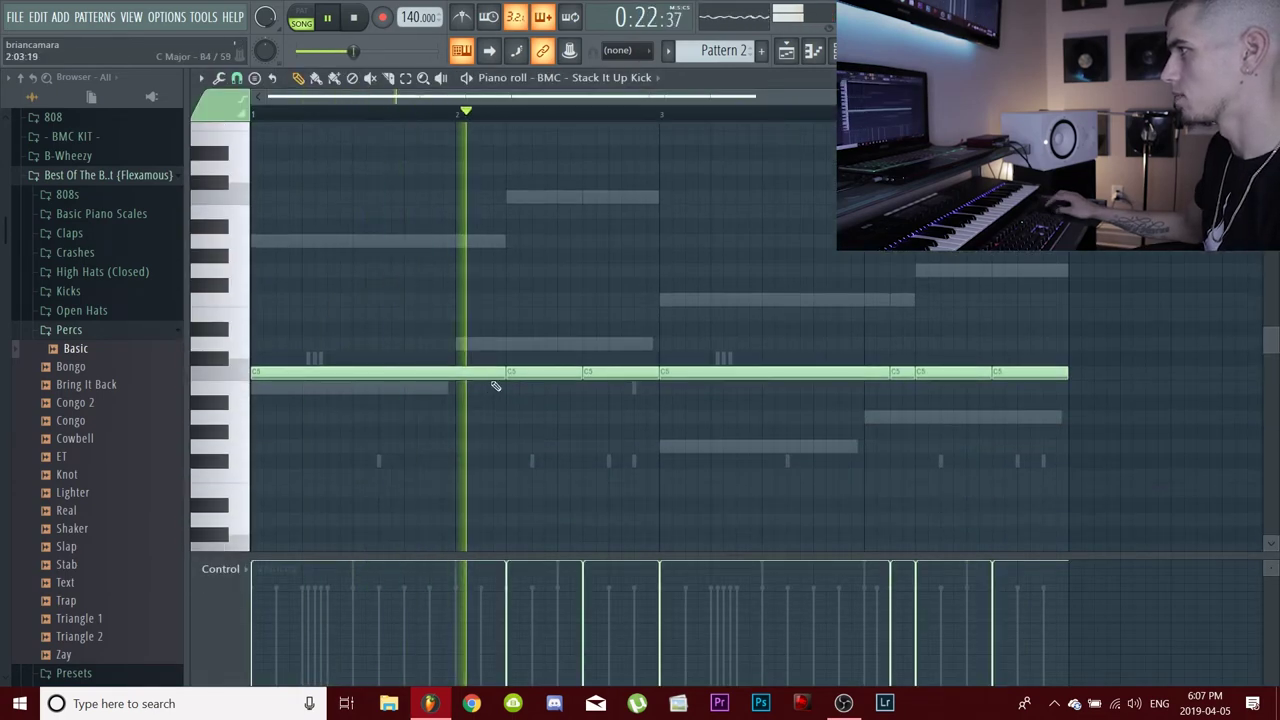
key("space")
left_click(497, 374)
left_click_drag(470, 378, 301, 376)
key("space")
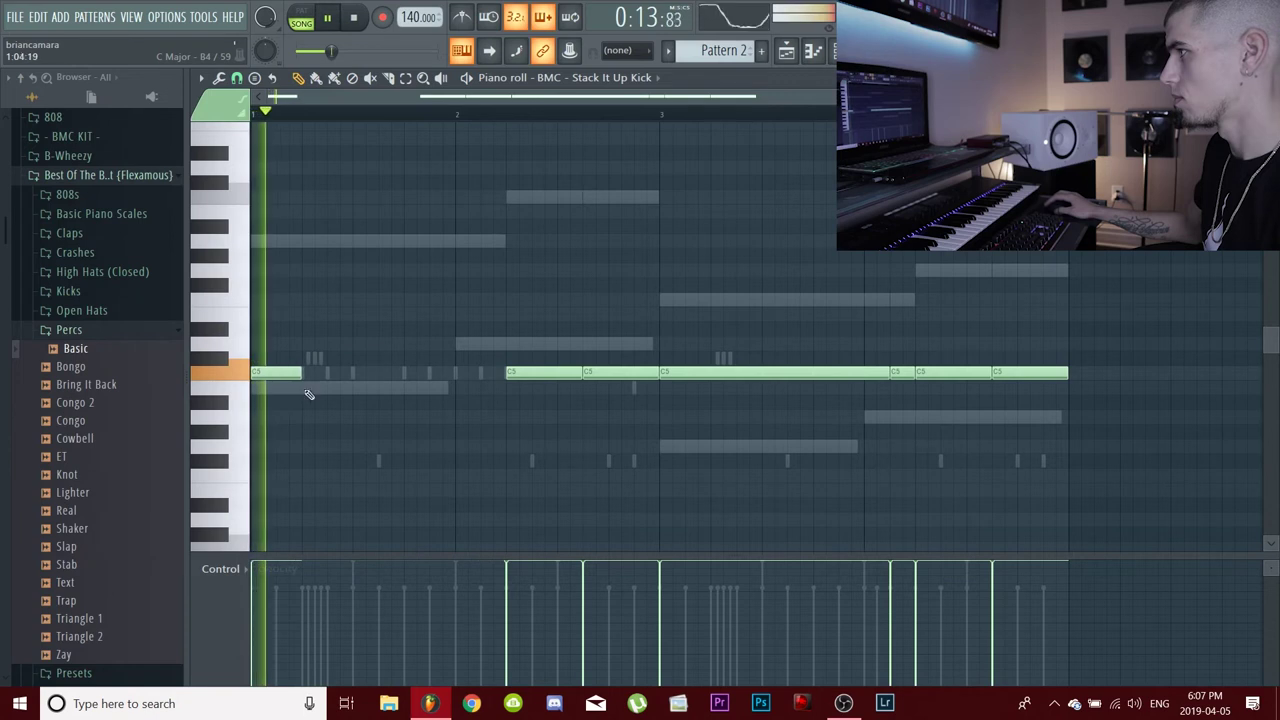
- Add short C5 kick hits, shorten another kick note, and nudge one hit slightly later
left_click(353, 373)
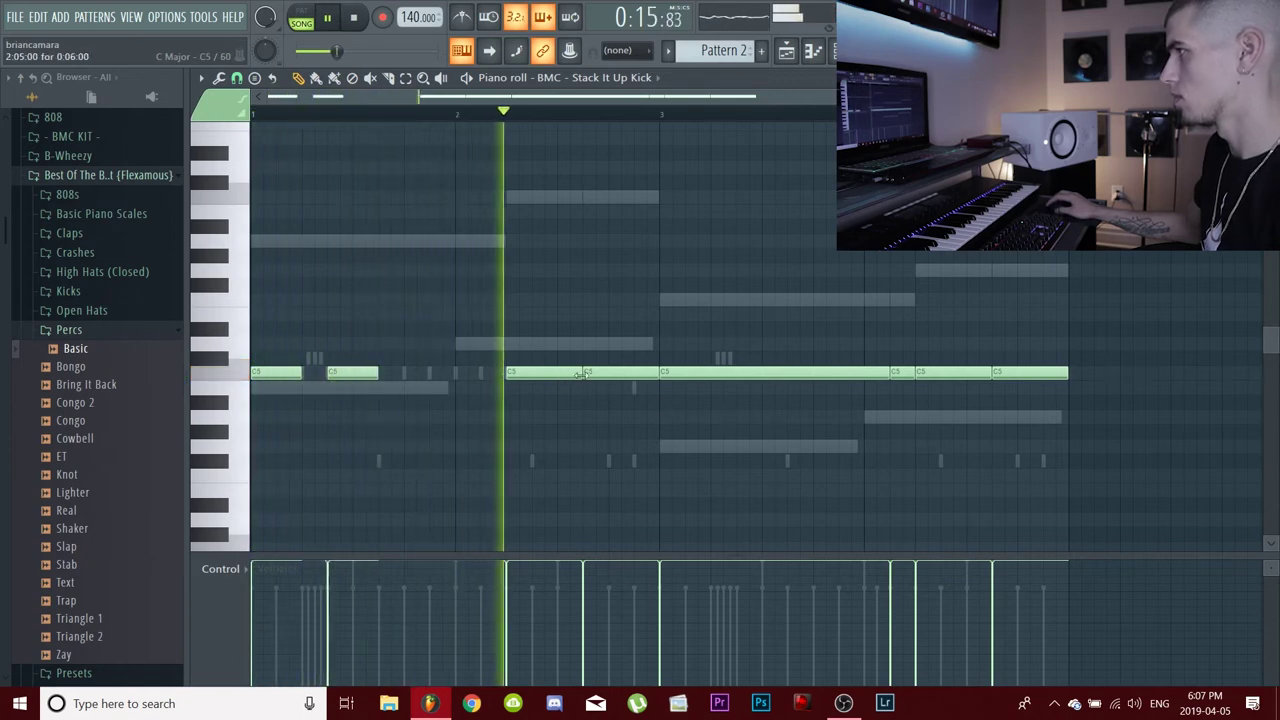
key("space")
left_click_drag(659, 375, 614, 377)
key("space")
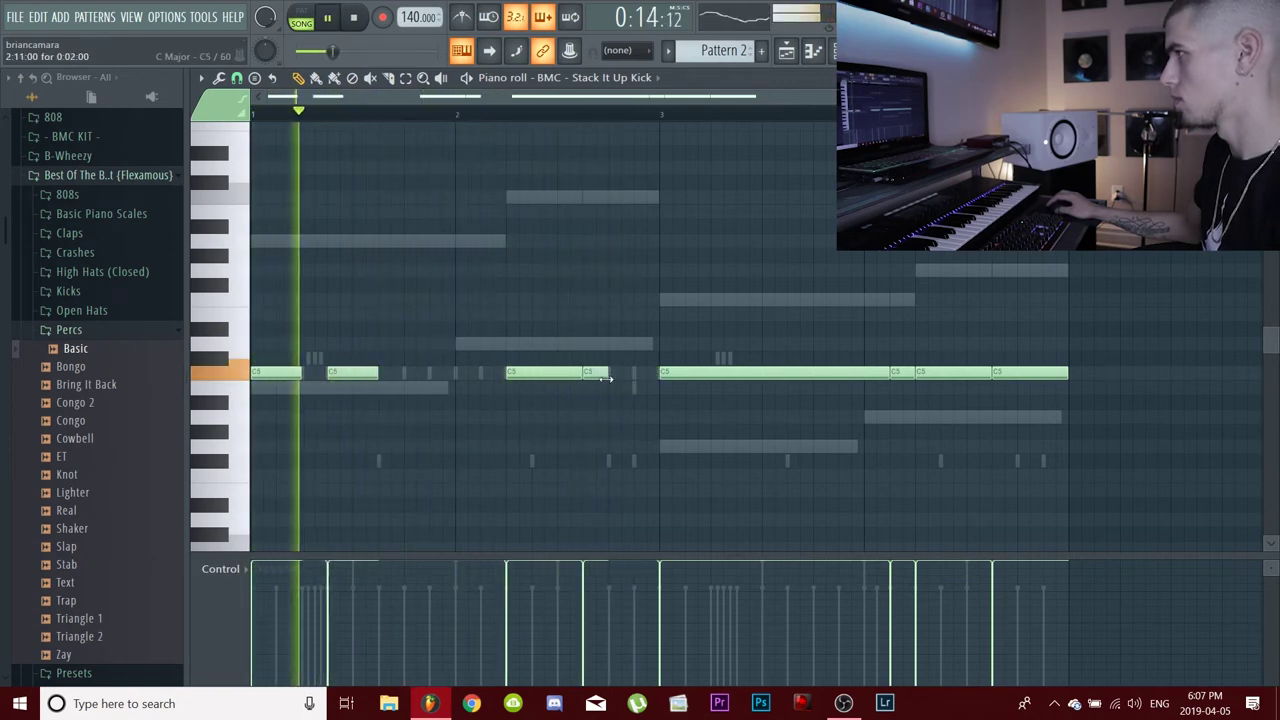
left_click(612, 374)
left_click_drag(622, 375, 648, 375)
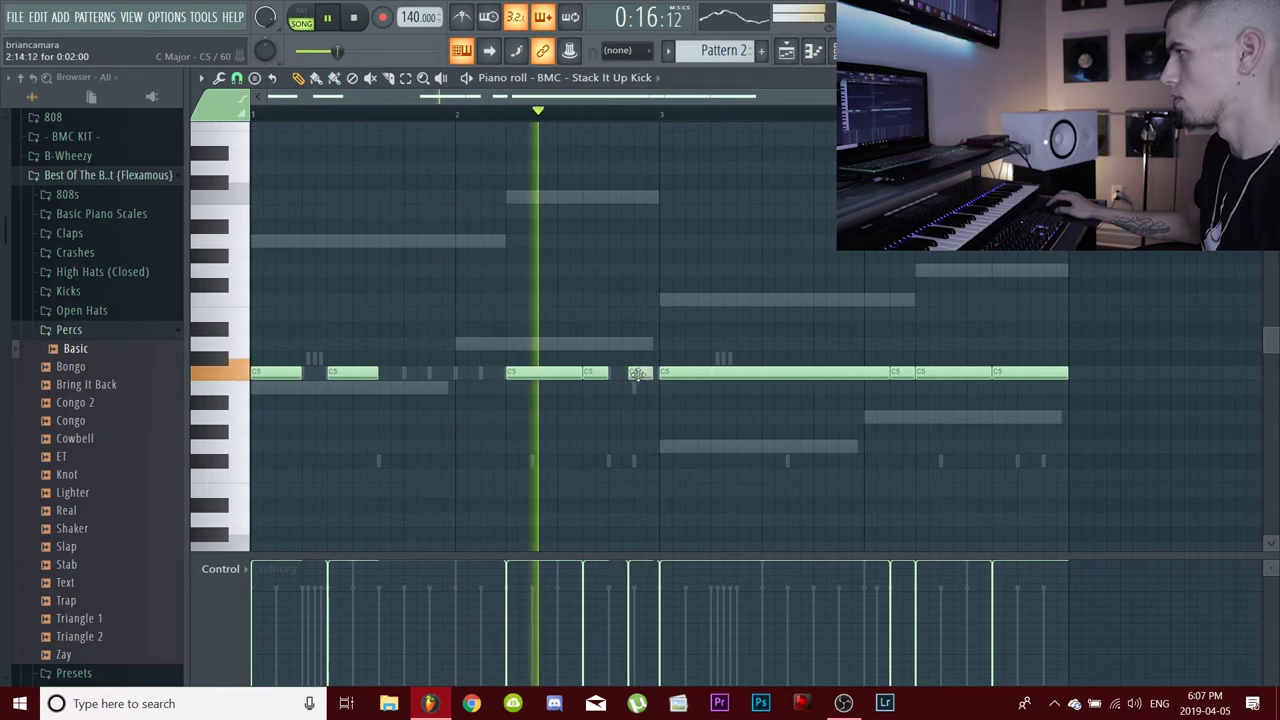
key("space")
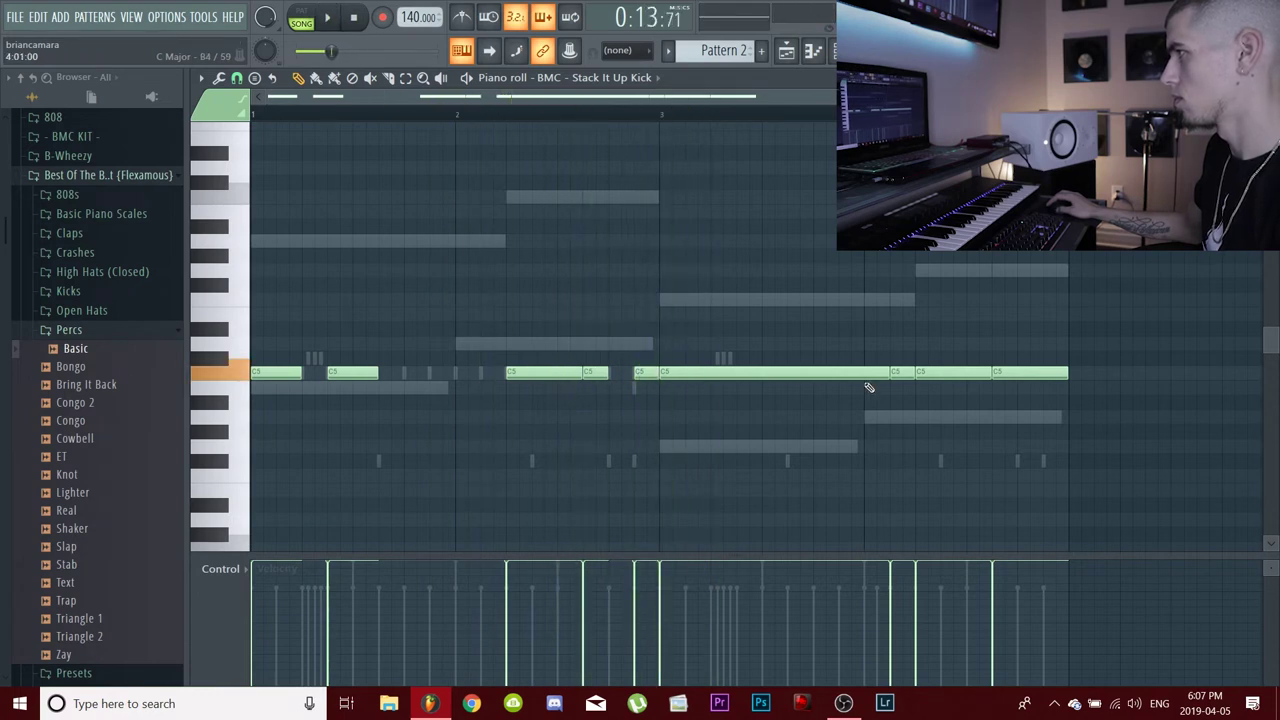
- Delete the long C5 note, duplicate the pair of short hits, and add a higher closing note
right_click(820, 372)
left_click_drag(412, 454, 680, 375)
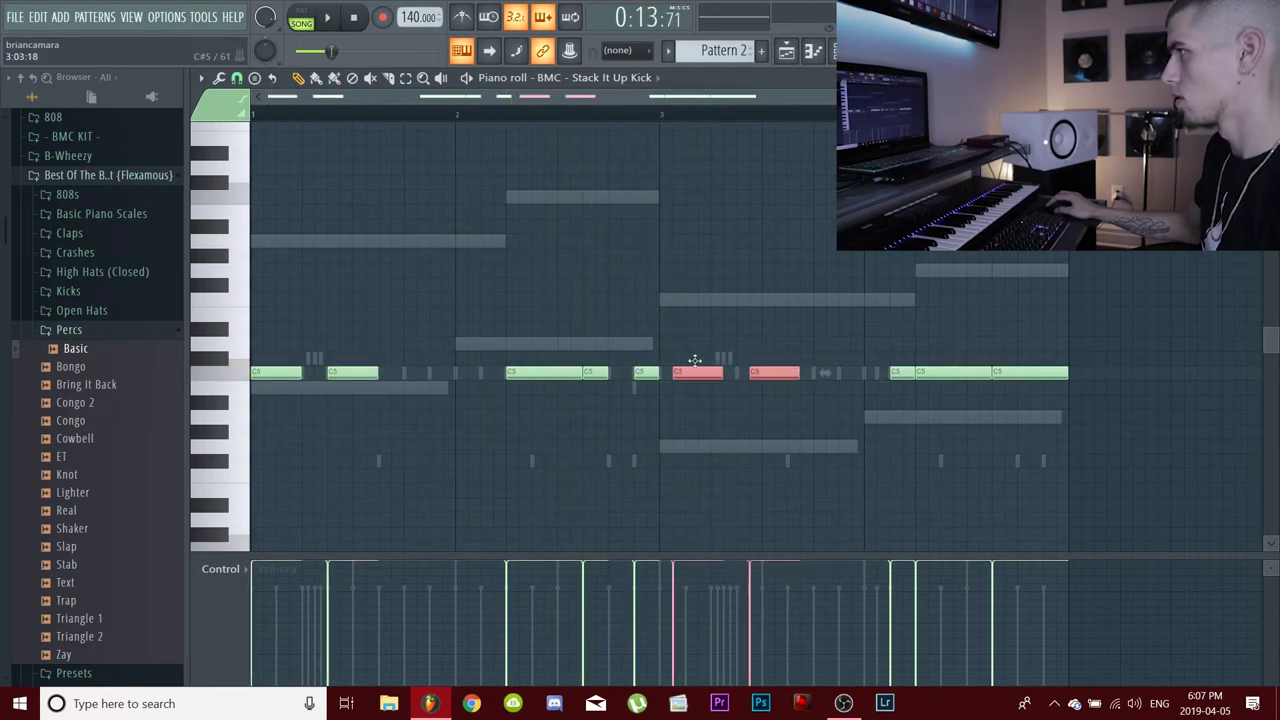
key("space")
left_click(800, 458)
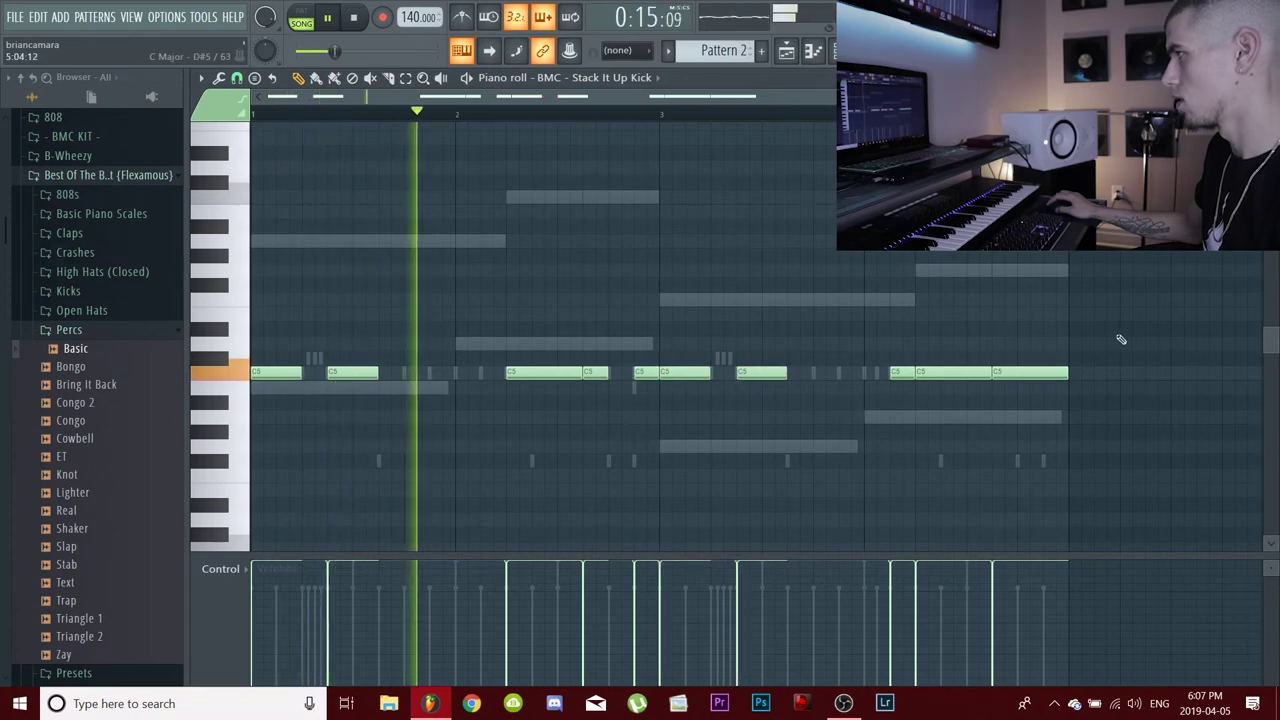
left_click(1092, 315)
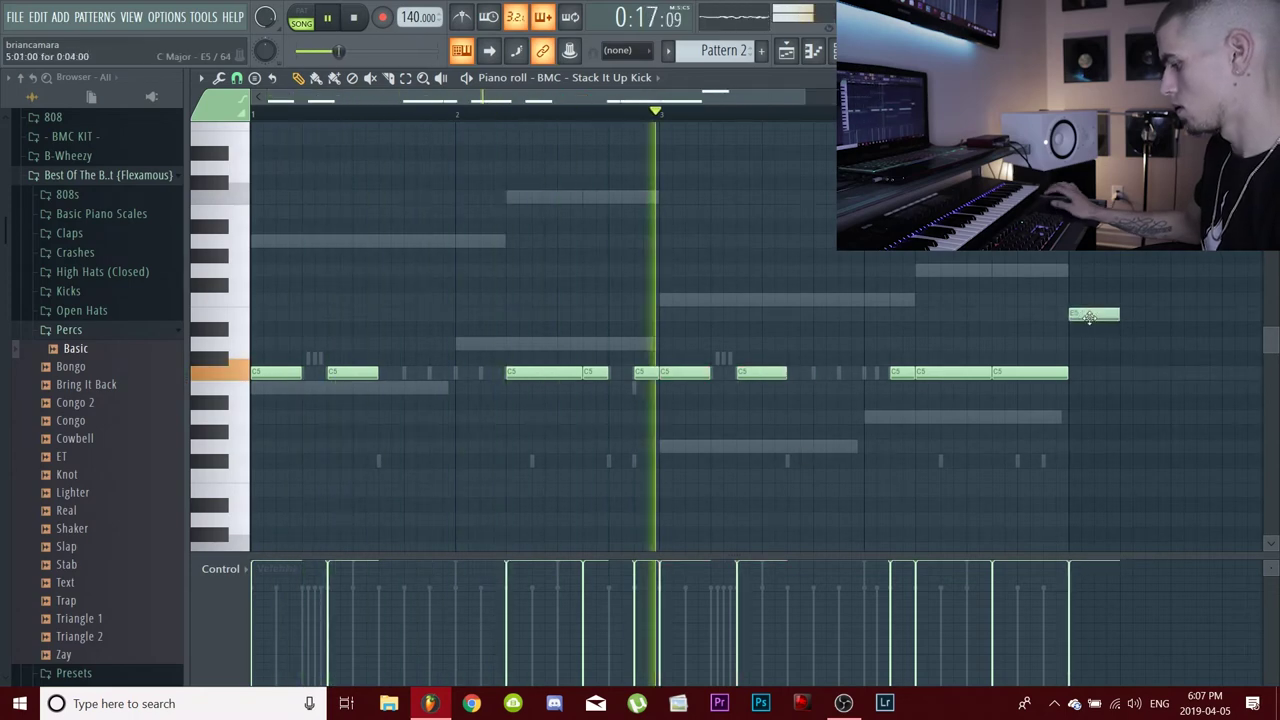
scroll(1093, 318, "up", 5)
scroll(1094, 323, "down", 6)
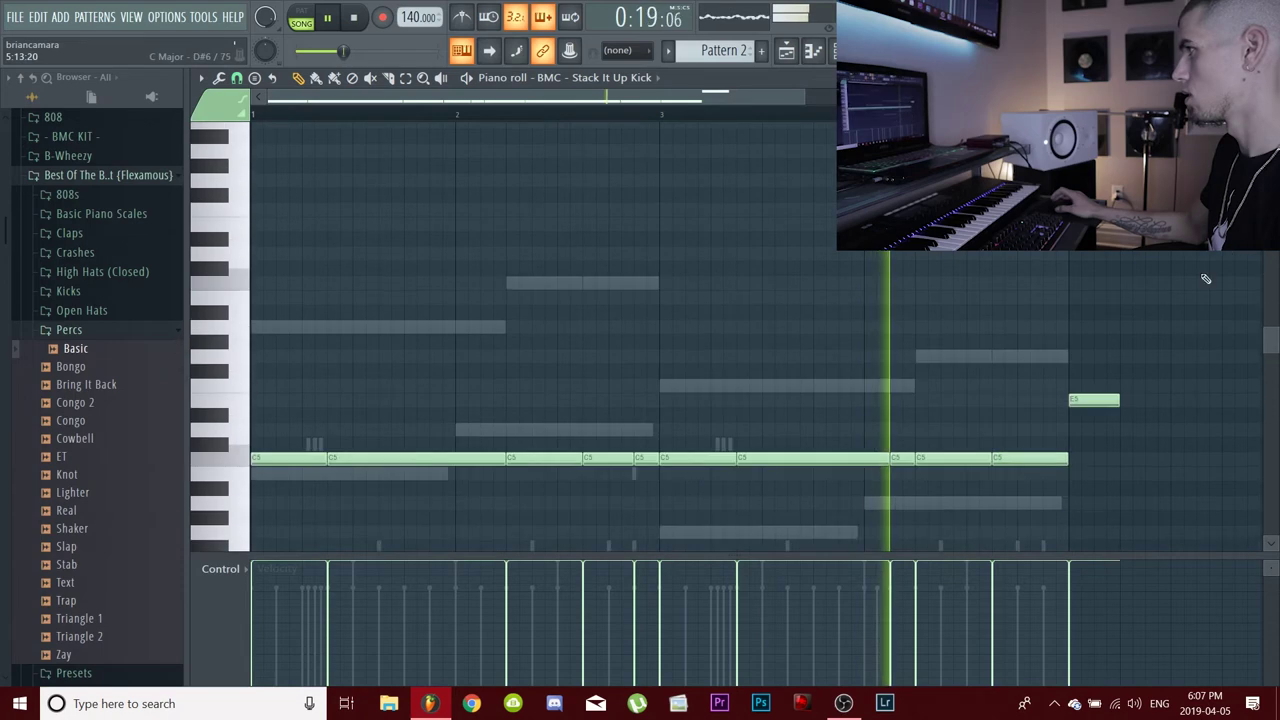
key("Escape")
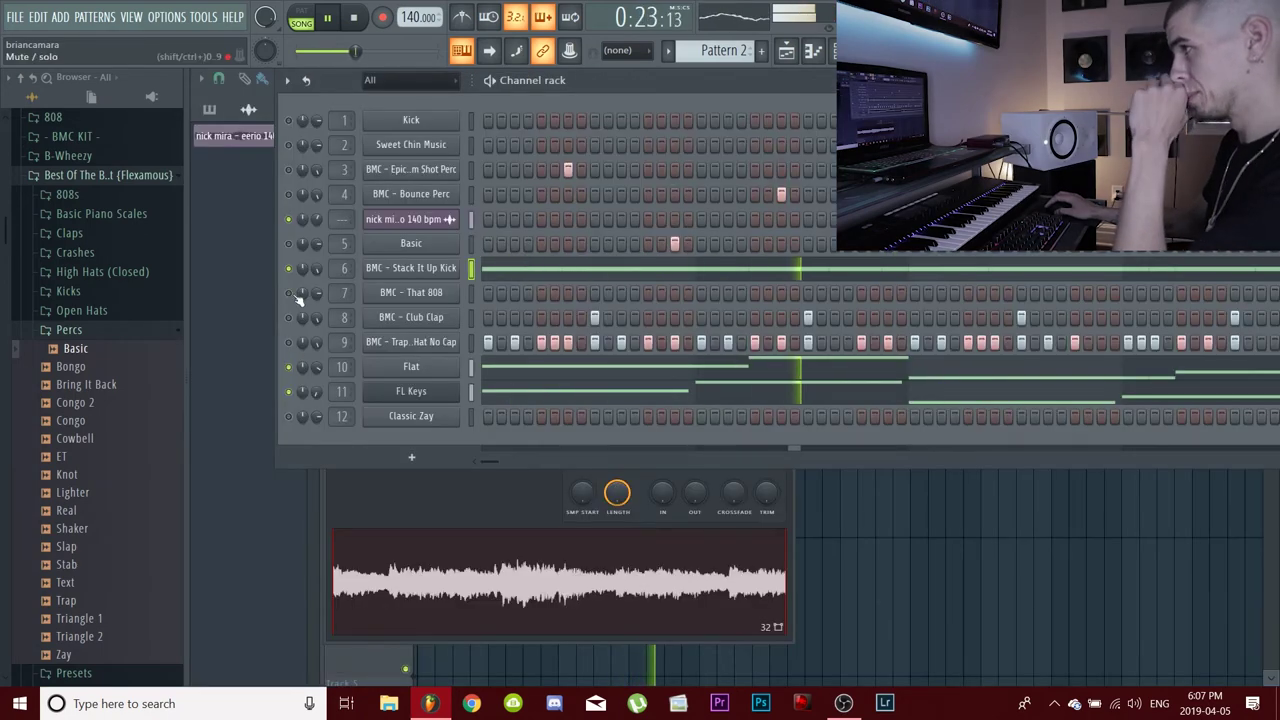
- Enable a send from the Stack It Up Kick insert into the Flat insert and select the Flat track
key("space")
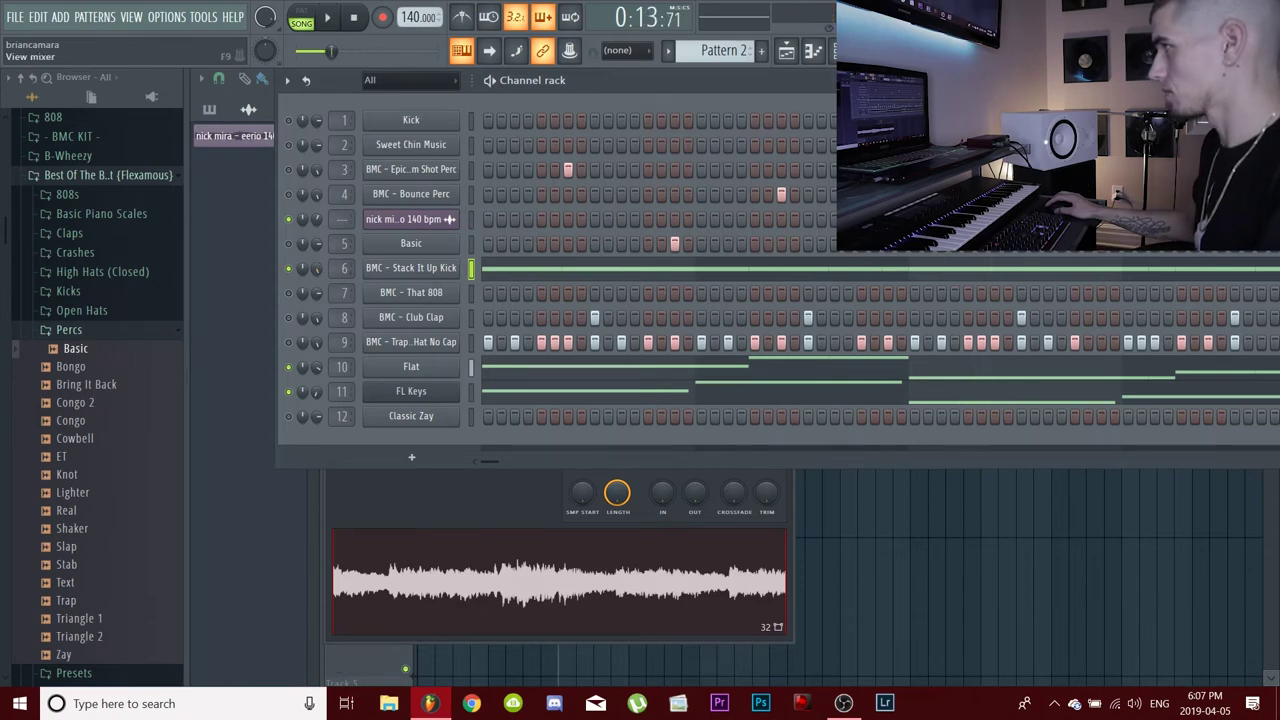
key("F9")
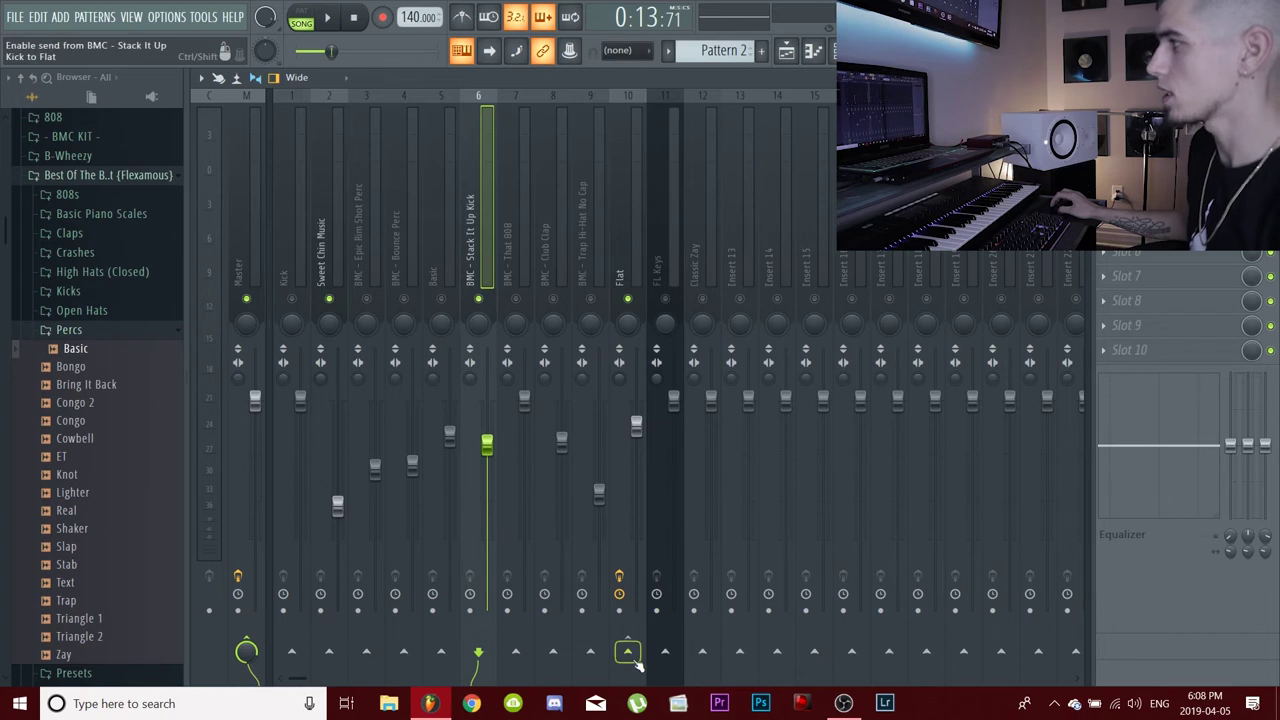
left_click(628, 653)
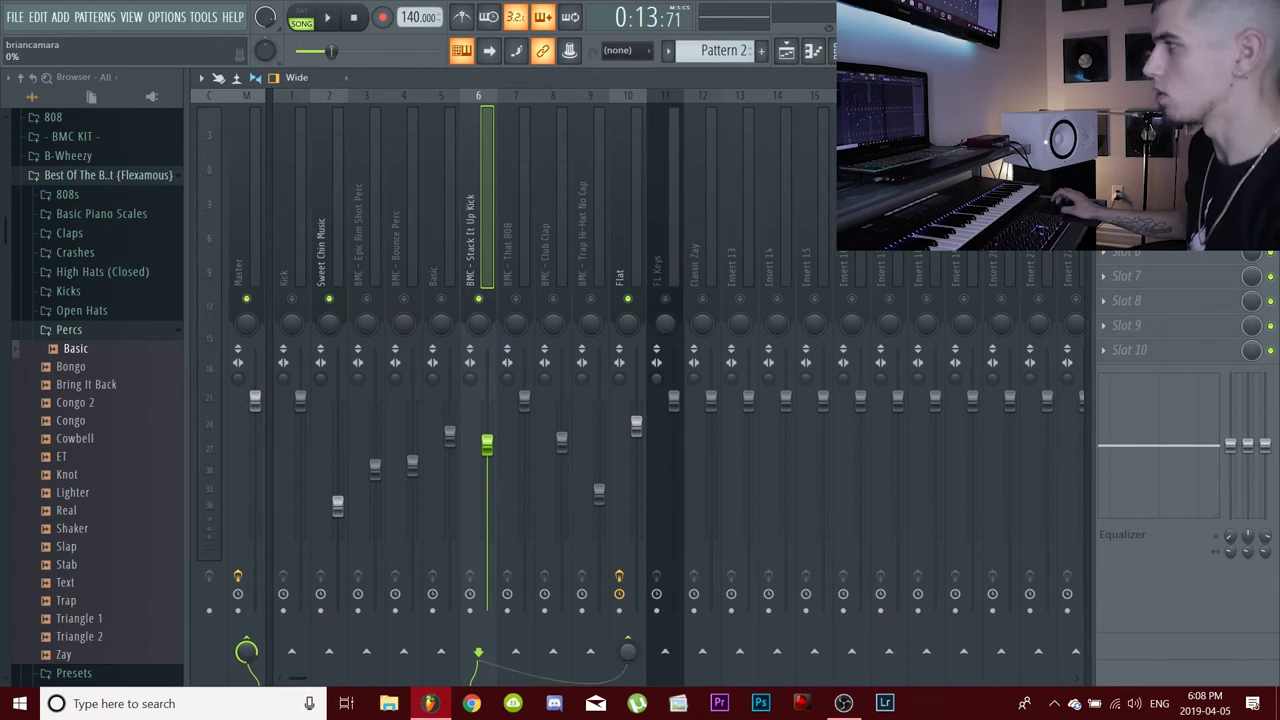
left_click(628, 186)
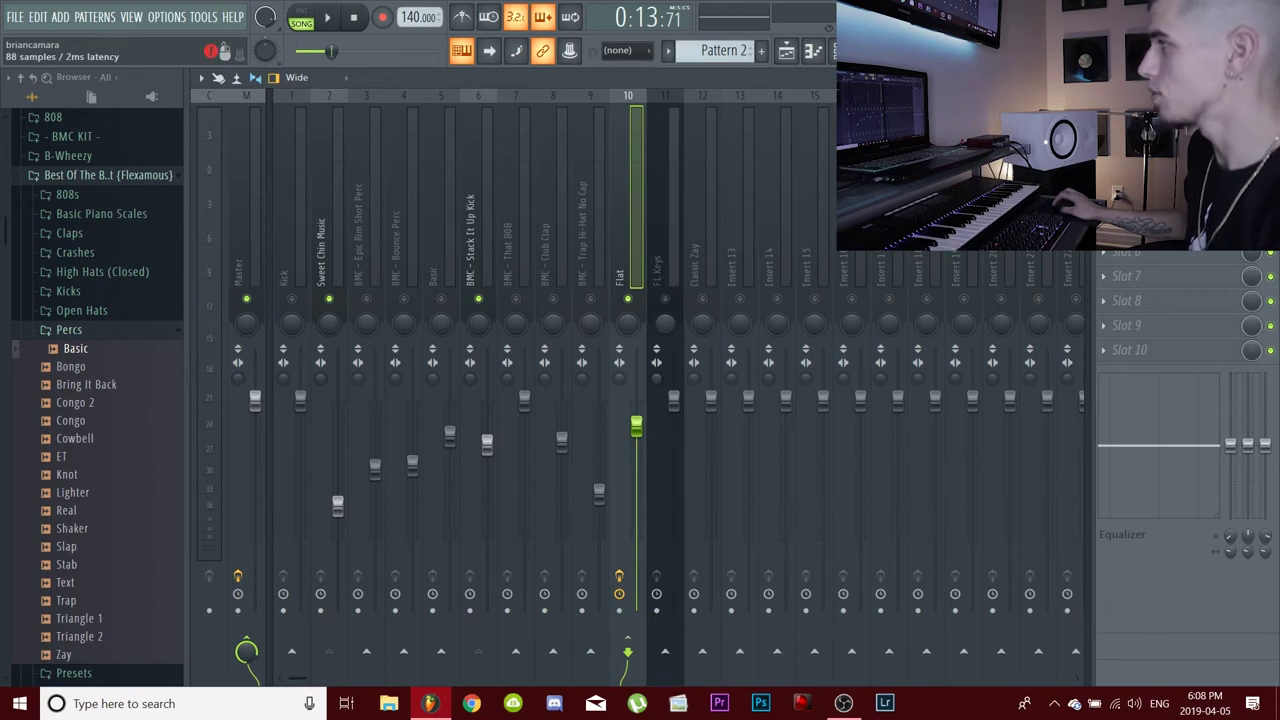
left_click(1103, 125)
key("Escape")
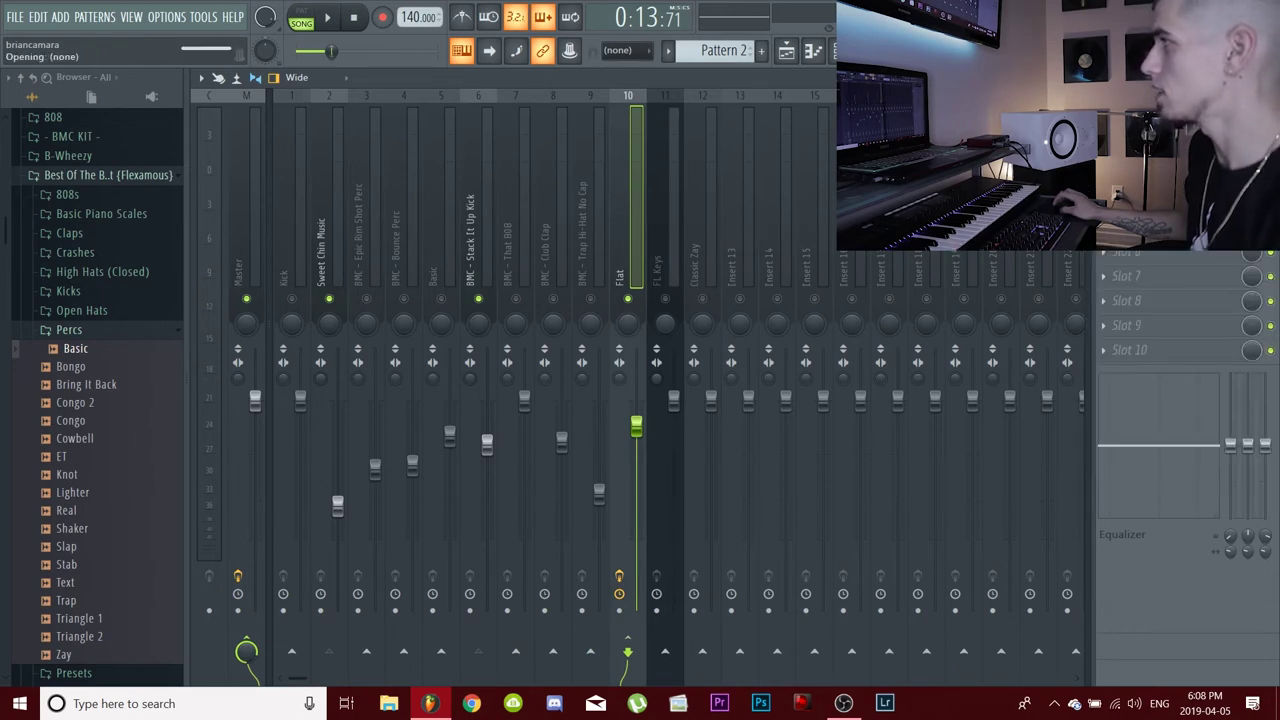
- Load Fruity Limiter into an empty FX slot on insert 10 (Flat) and switch it to COMP mode
left_click(1103, 125)
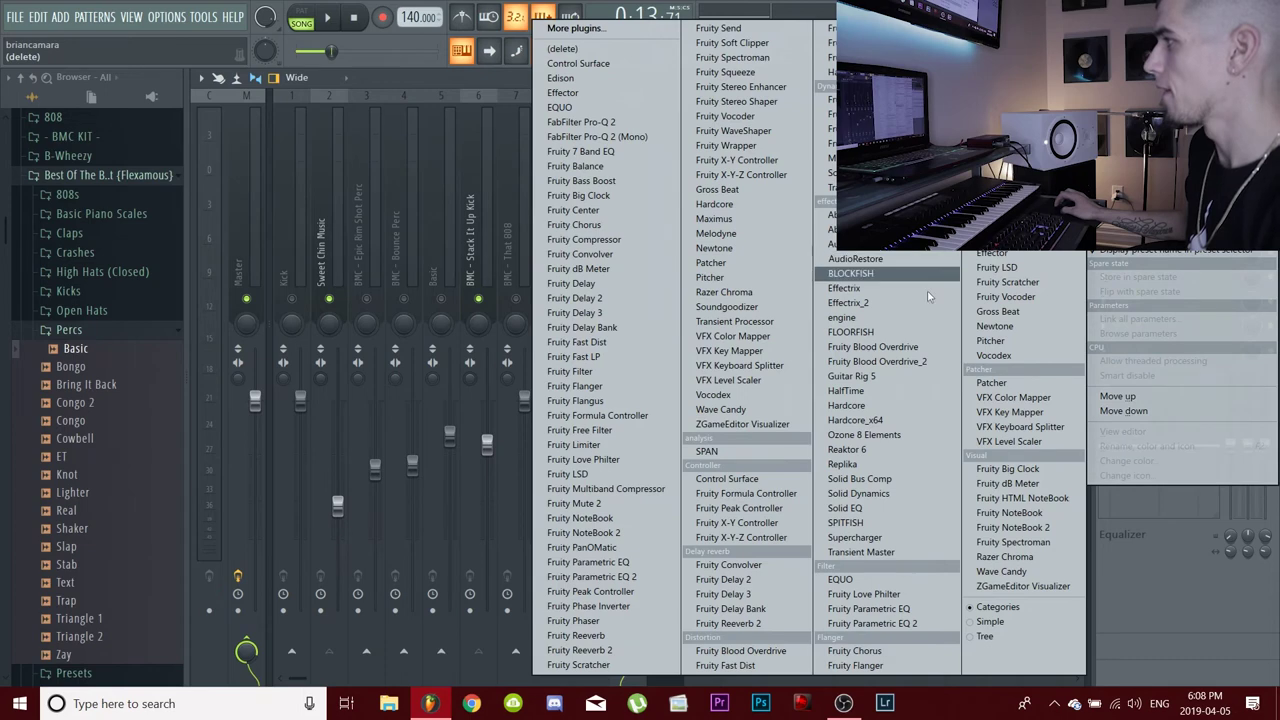
left_click(573, 444)
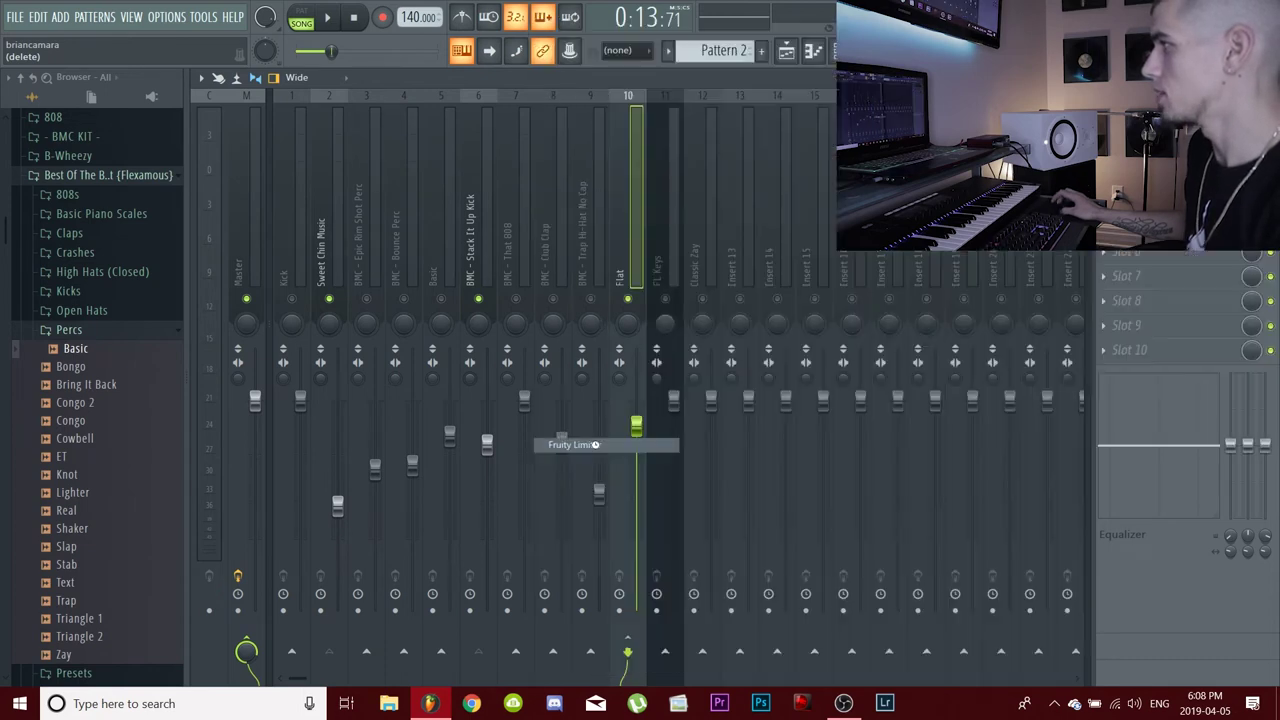
left_click(438, 516)
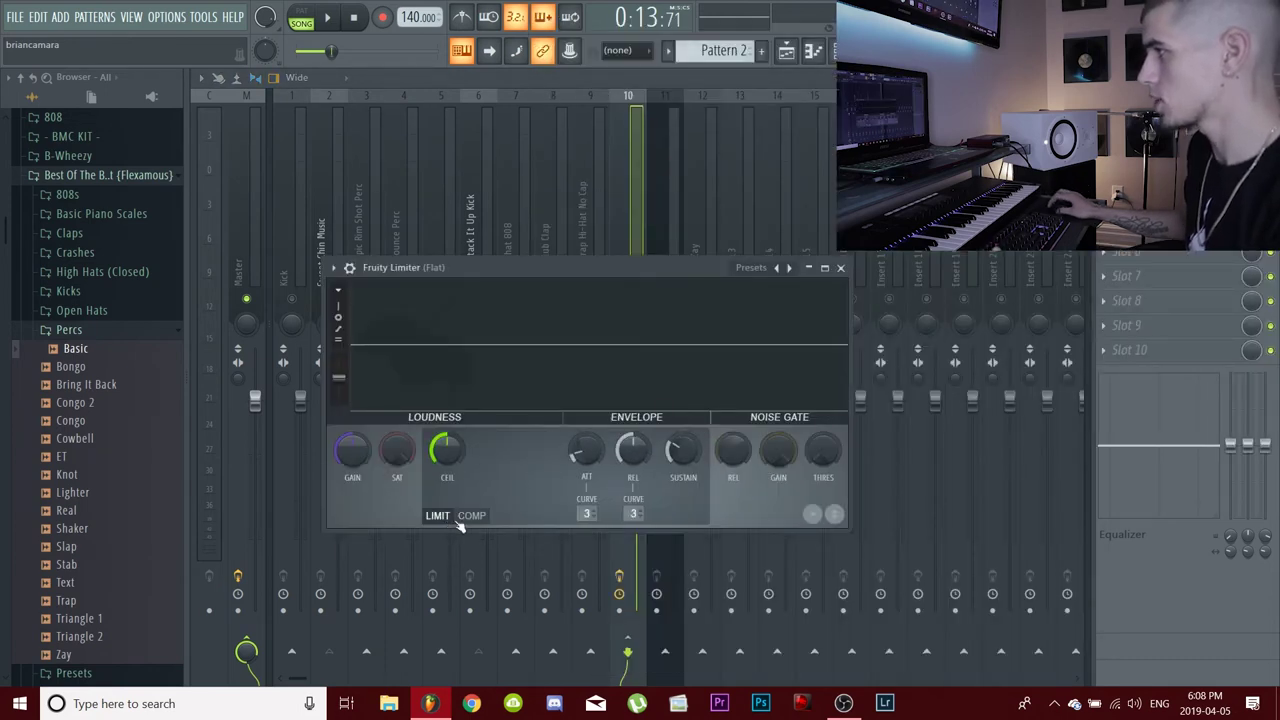
left_click(474, 518)
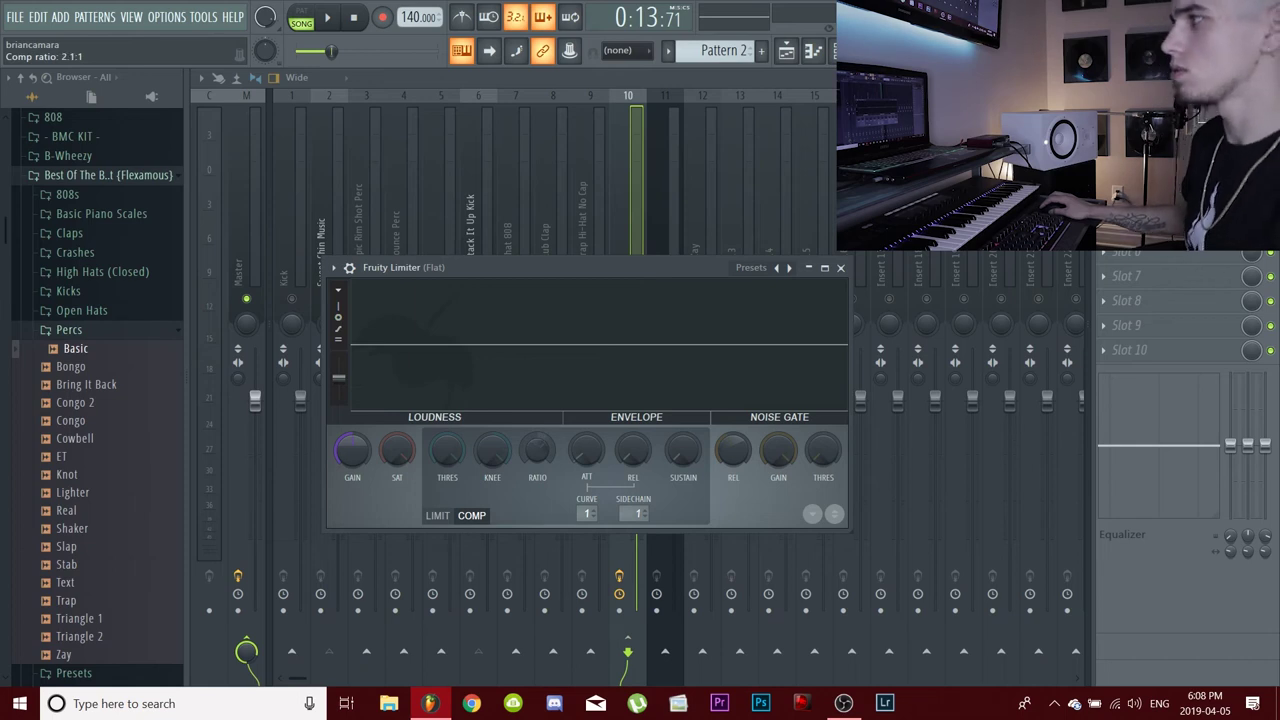
- Lower the limiter's compression threshold to about -17.8 dB while auditioning the beat, then close the limiter
left_click_drag(447, 451, 447, 499)
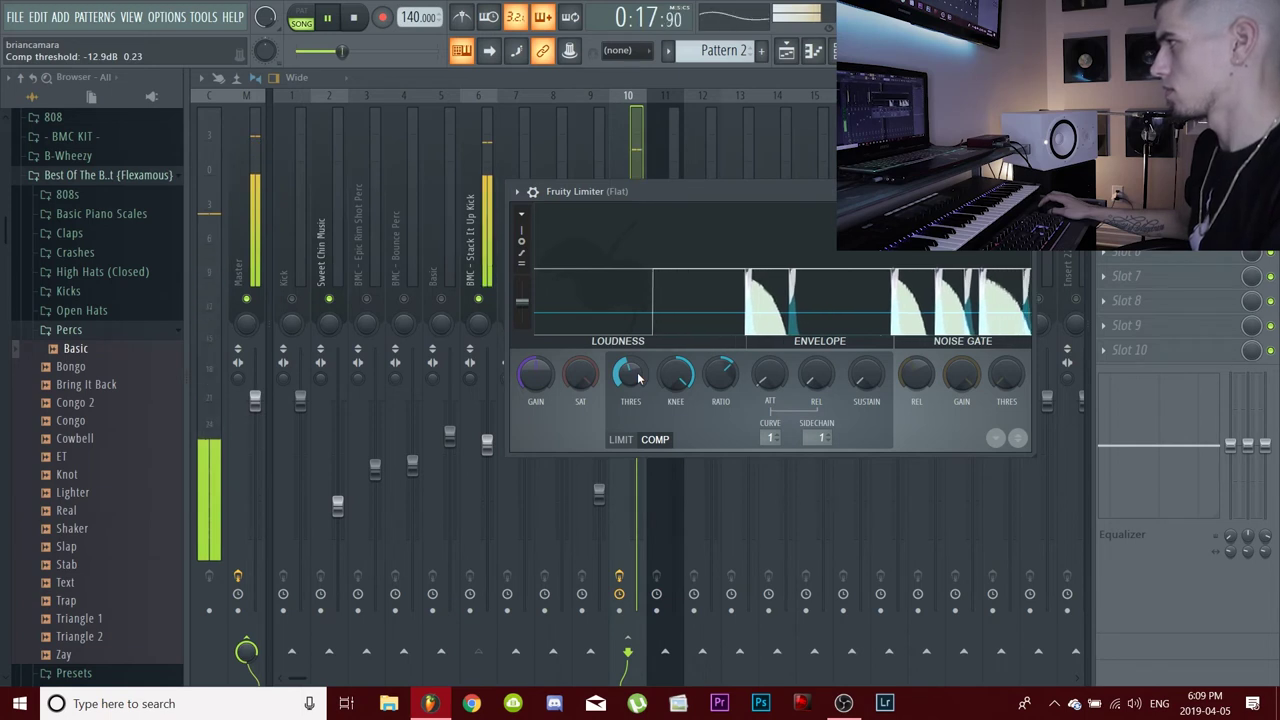
key("space")
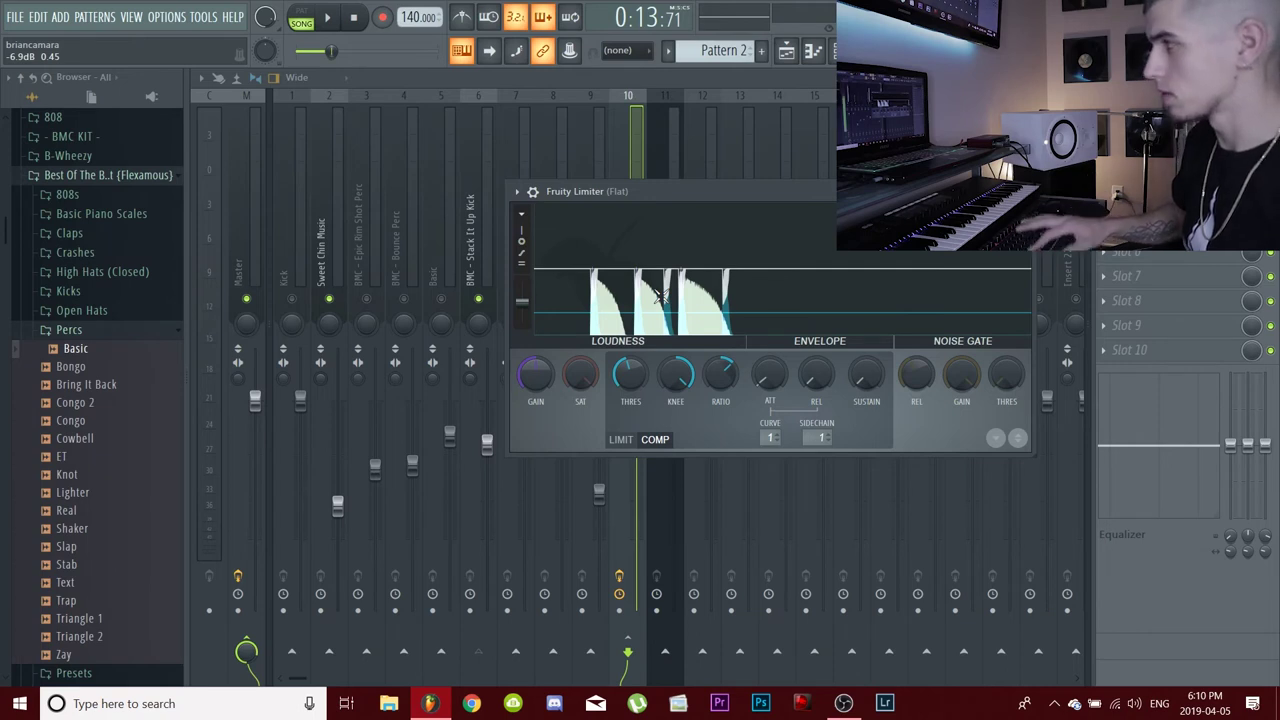
key("space")
left_click_drag(631, 372, 637, 383)
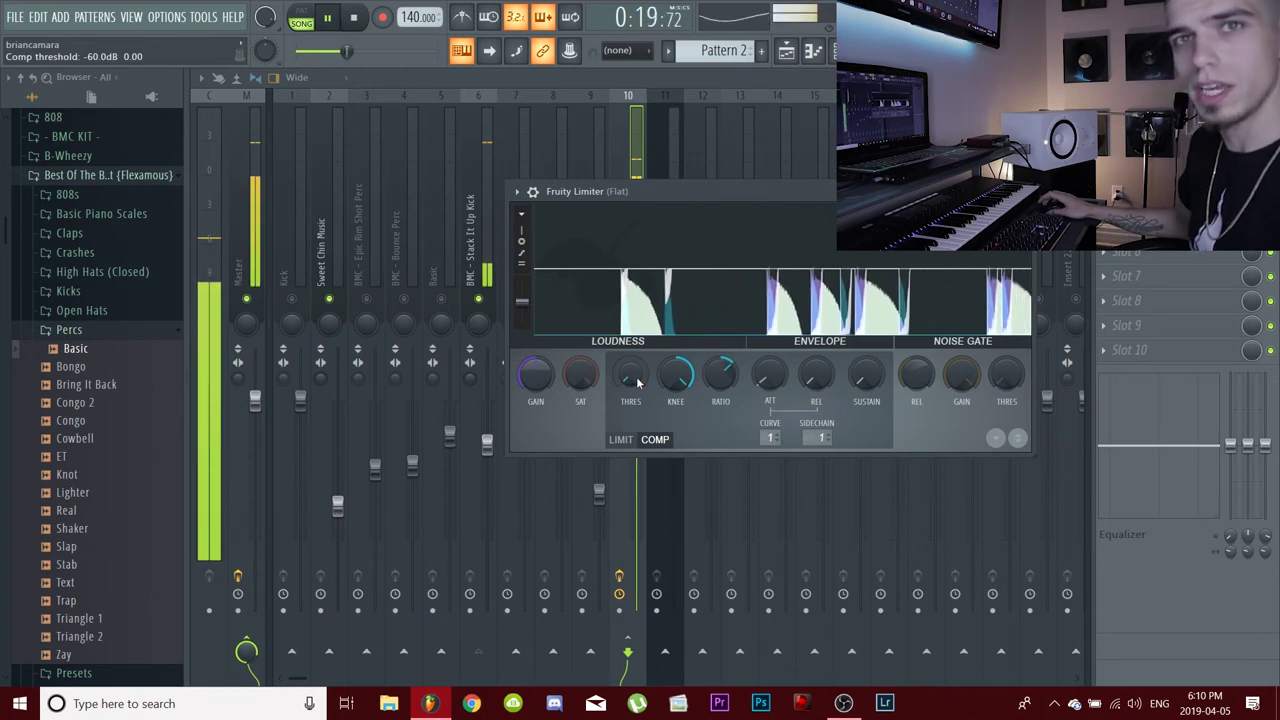
left_click_drag(637, 383, 637, 355)
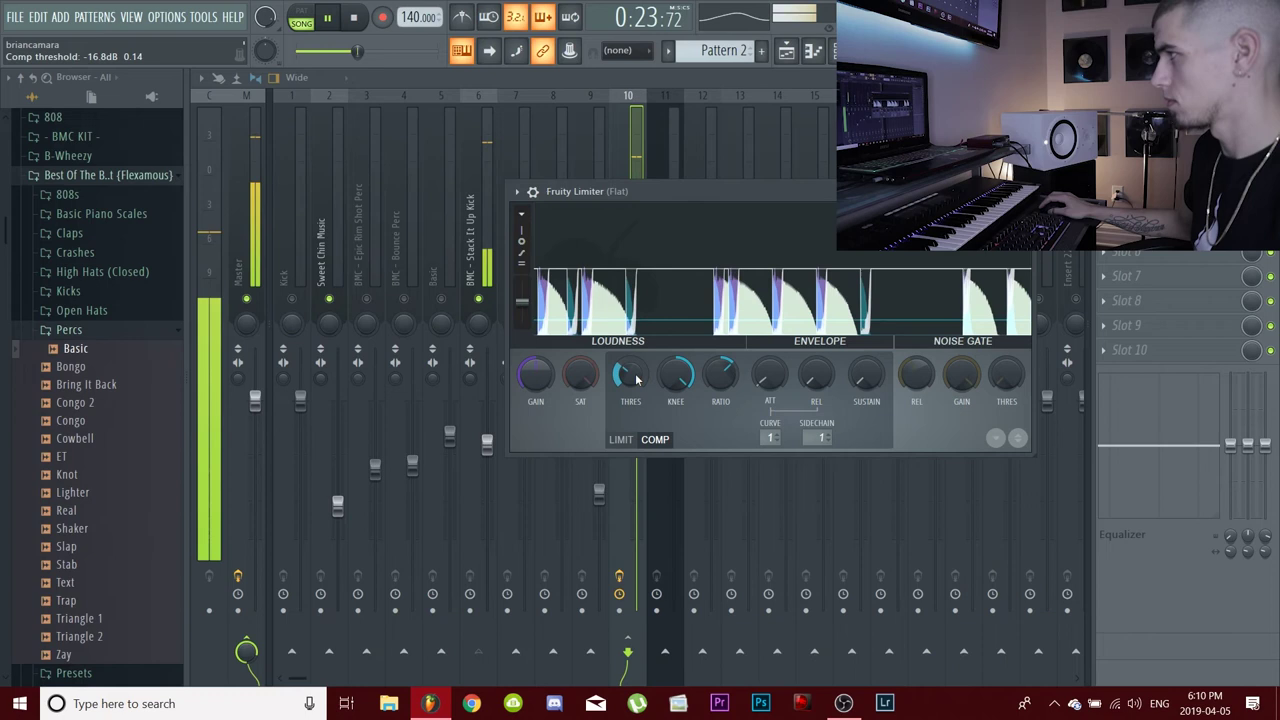
left_click(1025, 191)
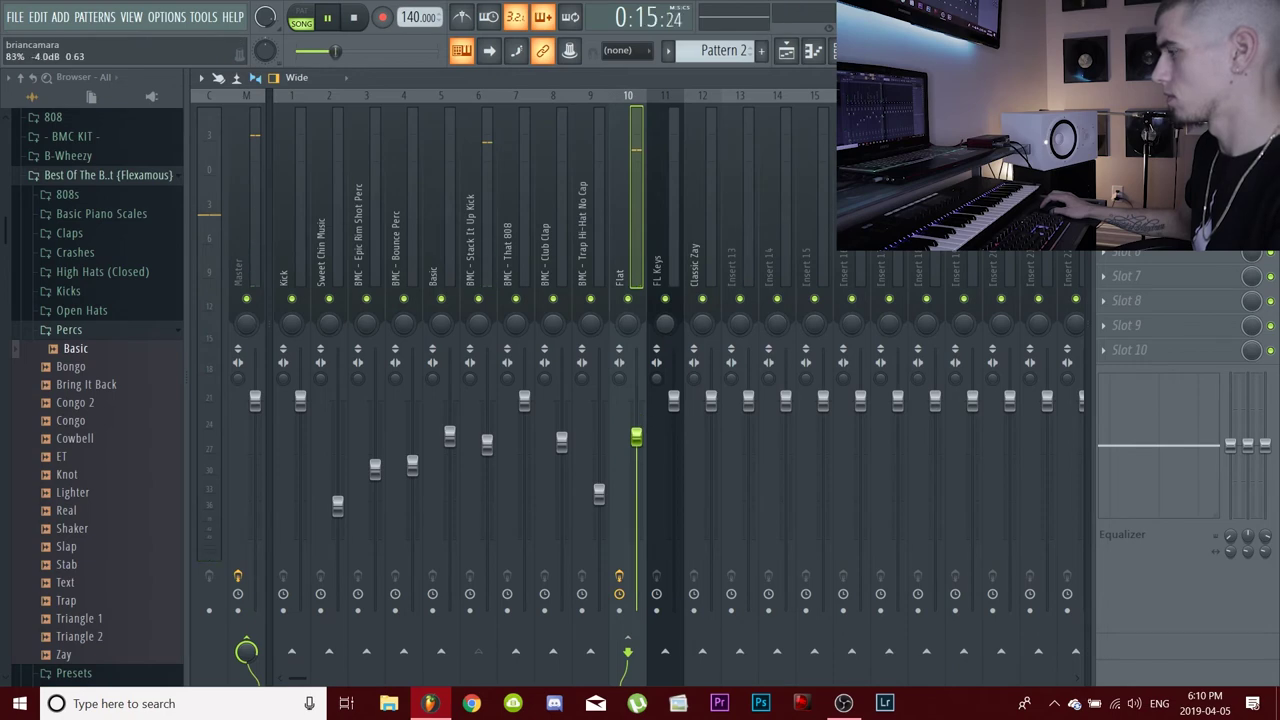
- Back in the channel rack, unmute the hi-hat and Club Clap channels and restart playback
left_click(1271, 79)
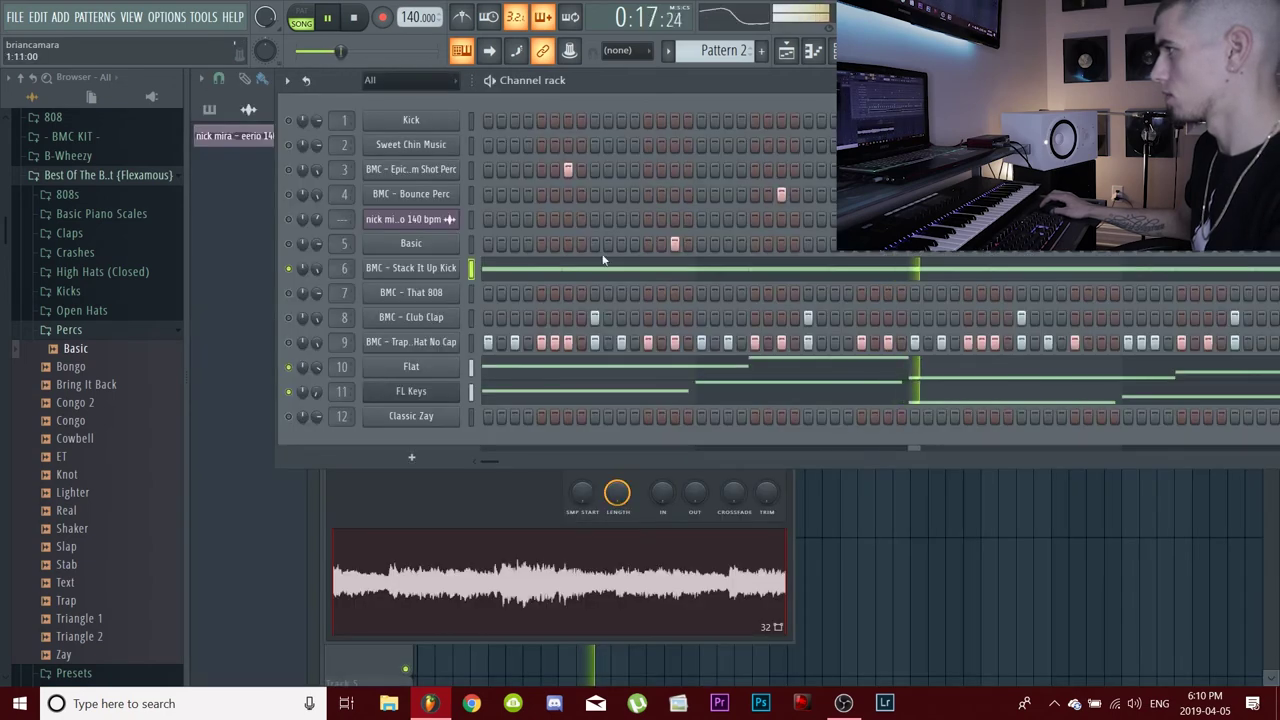
left_click(289, 341)
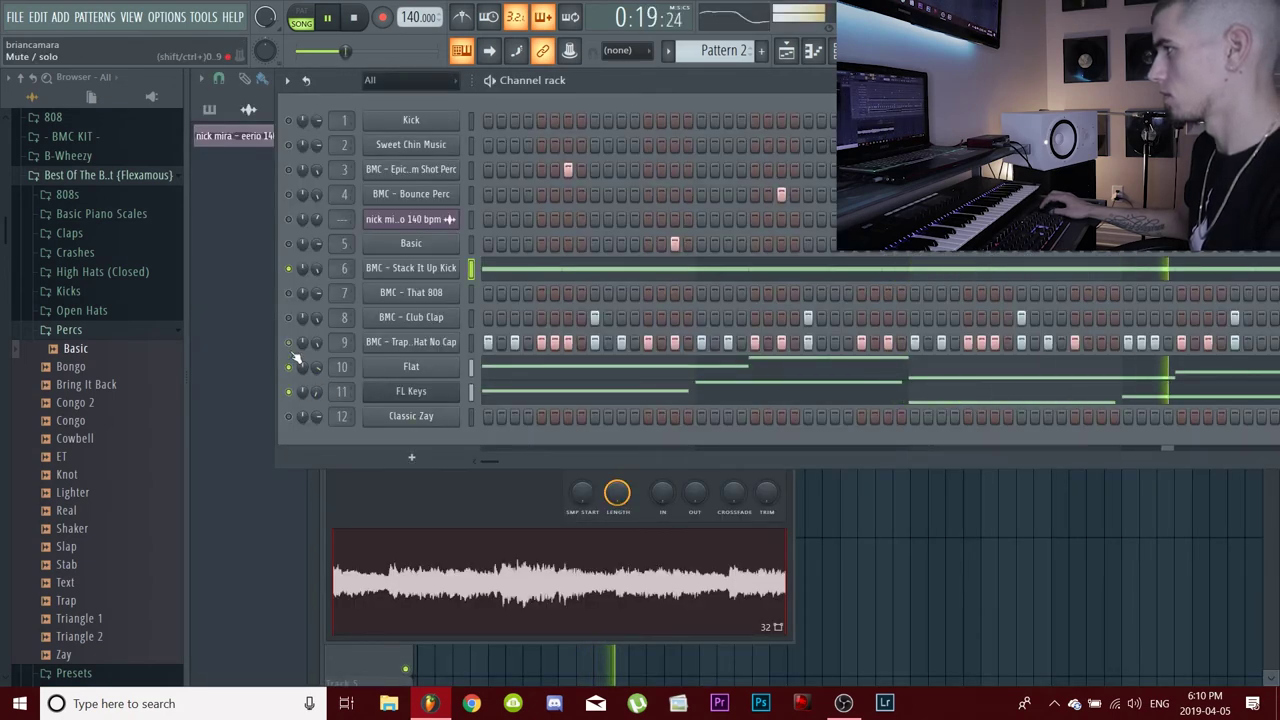
left_click(289, 318)
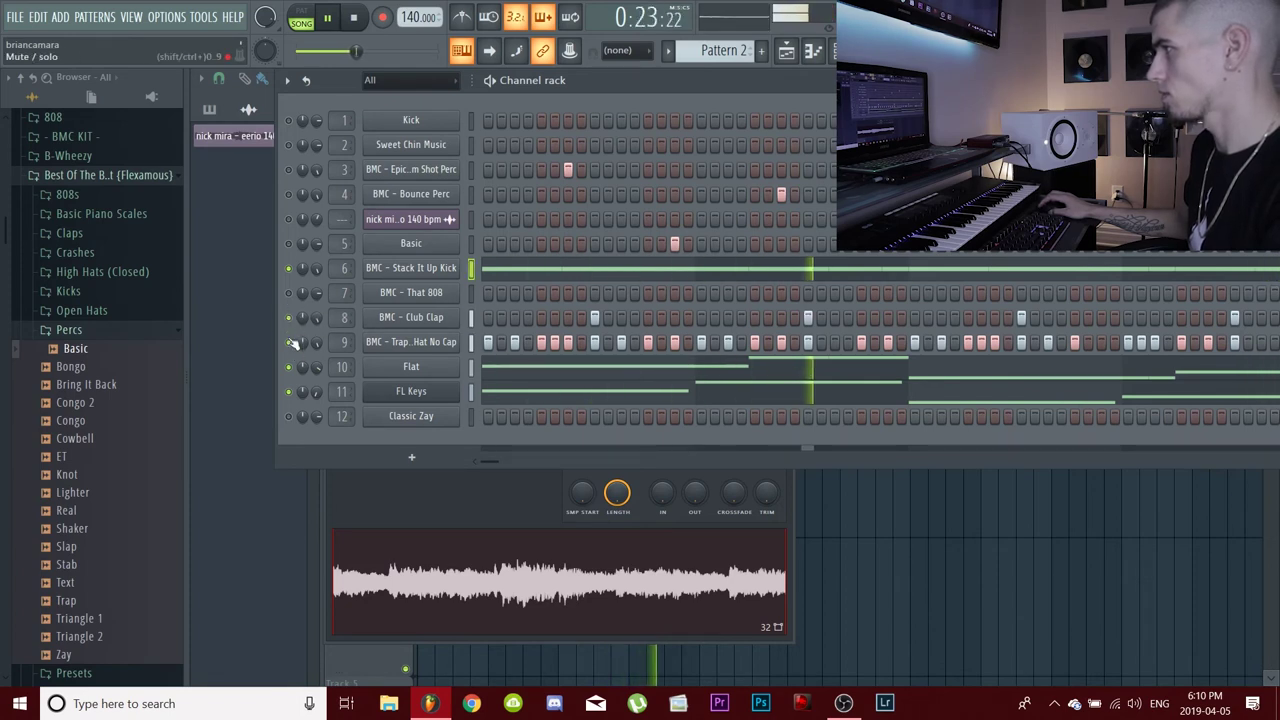
key("space")
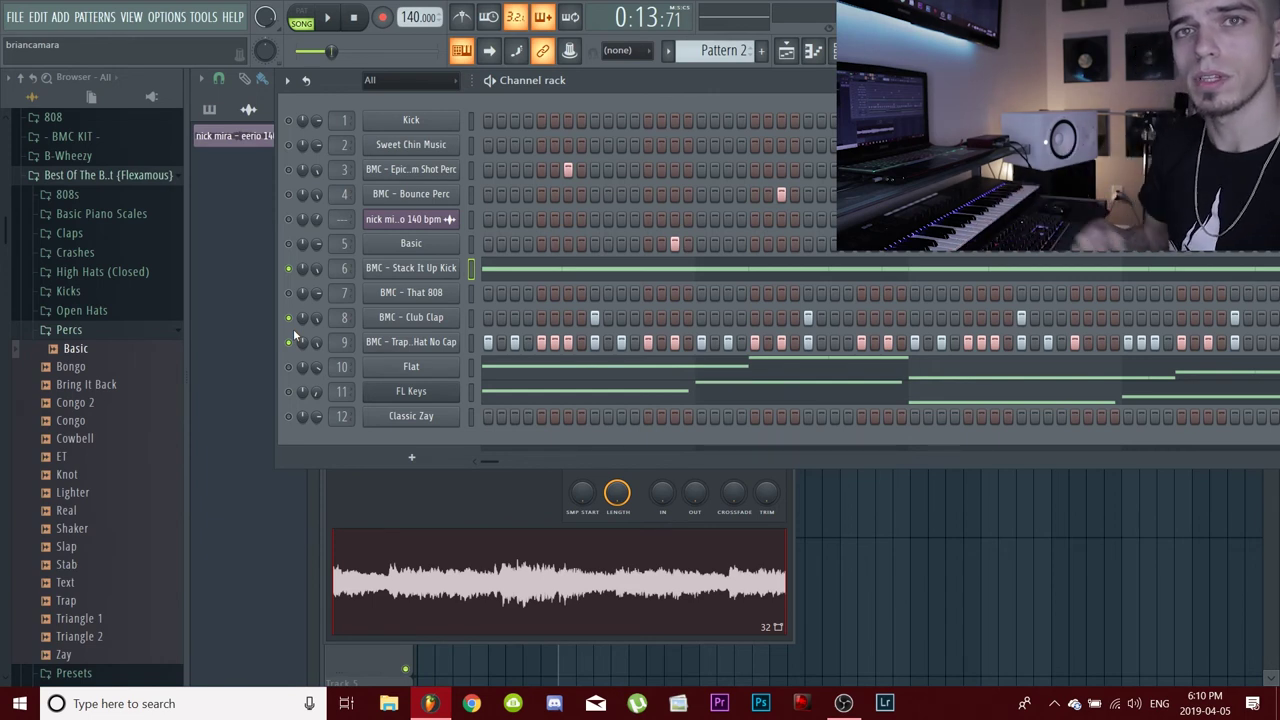
key("space")
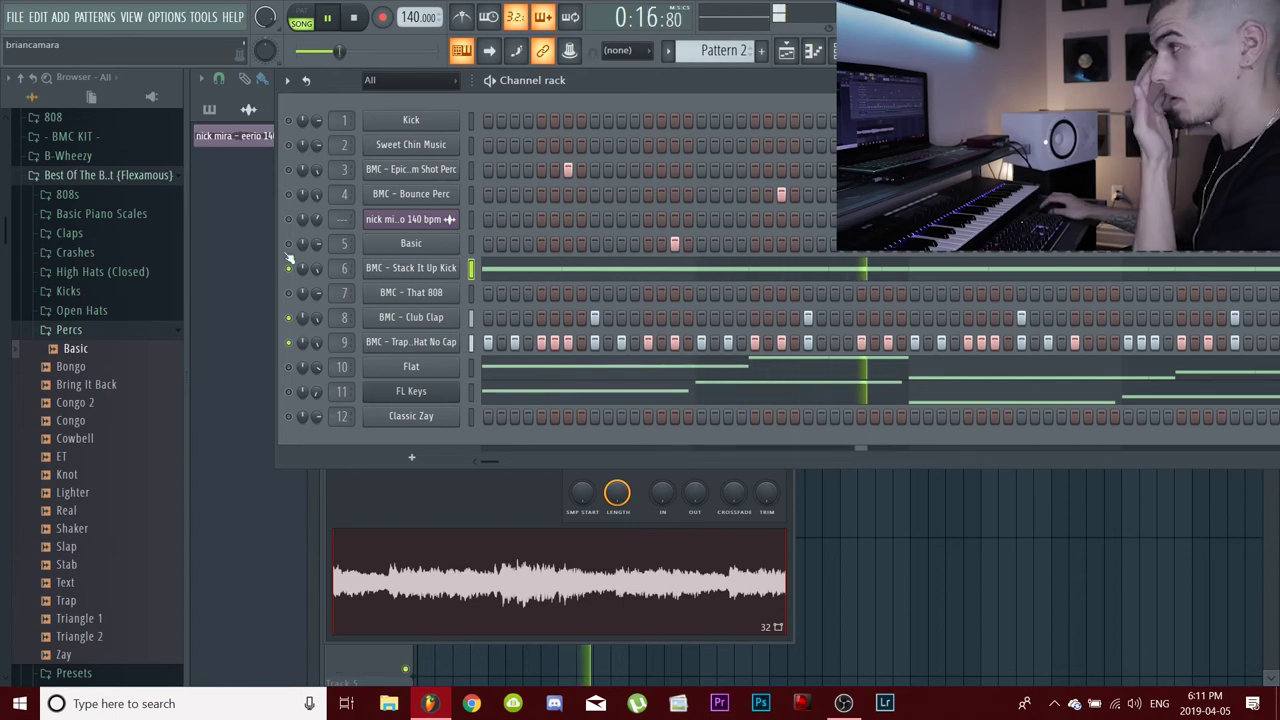
- Unmute channels 3, 4, 9, sample loop, Kick, Sweet Chin Music, Basic, Flat, FL Keys and Classic Zay
left_click(288, 219)
left_click(288, 194)
left_click(288, 169)
left_click(288, 144)
left_click(288, 119)
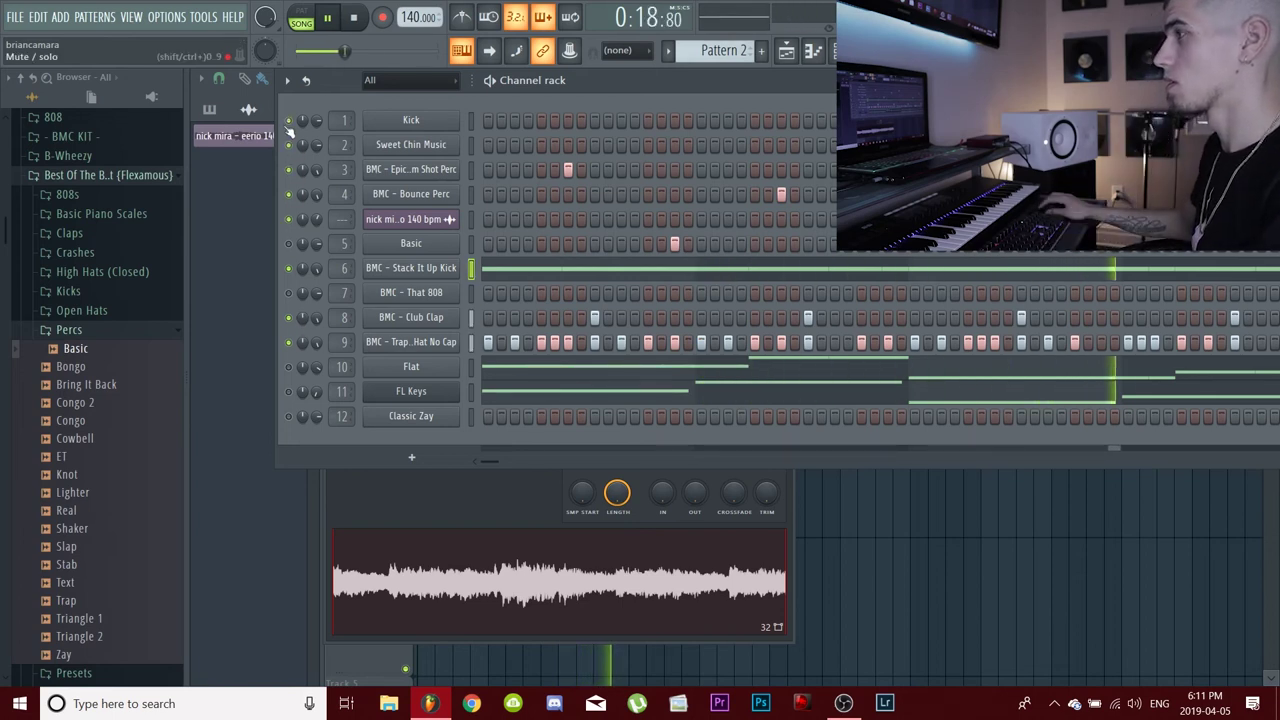
left_click(288, 243)
left_click(288, 342)
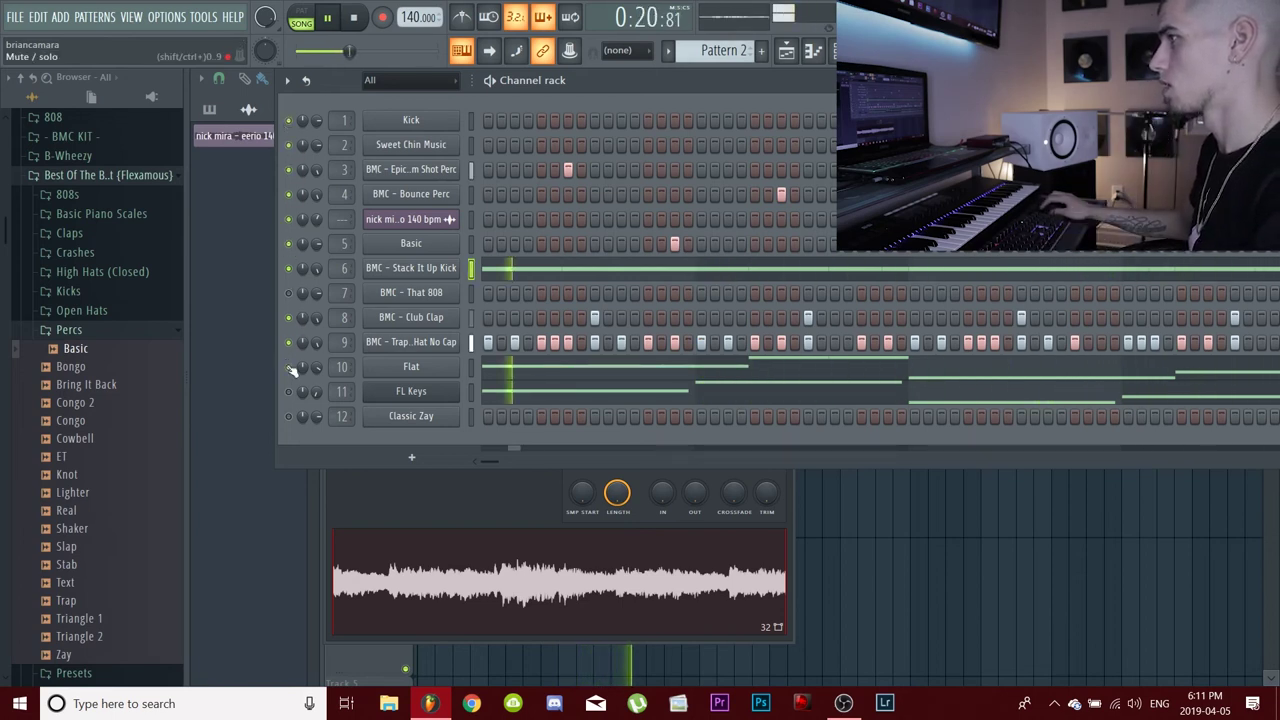
left_click(288, 366)
left_click(288, 391)
left_click(288, 416)
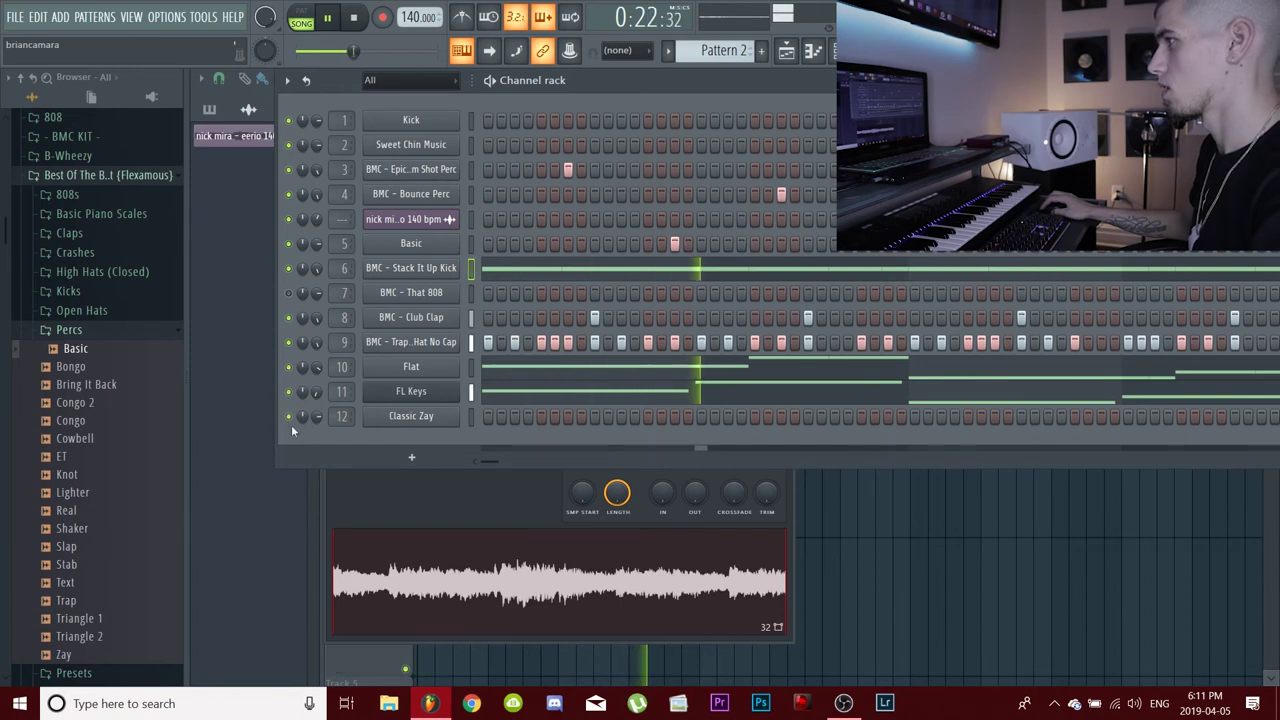
- Solo the Flat 808 channel briefly, then unsolo it so every channel plays
right_click(290, 371)
left_click(293, 373)
right_click(292, 371)
left_click(293, 373)
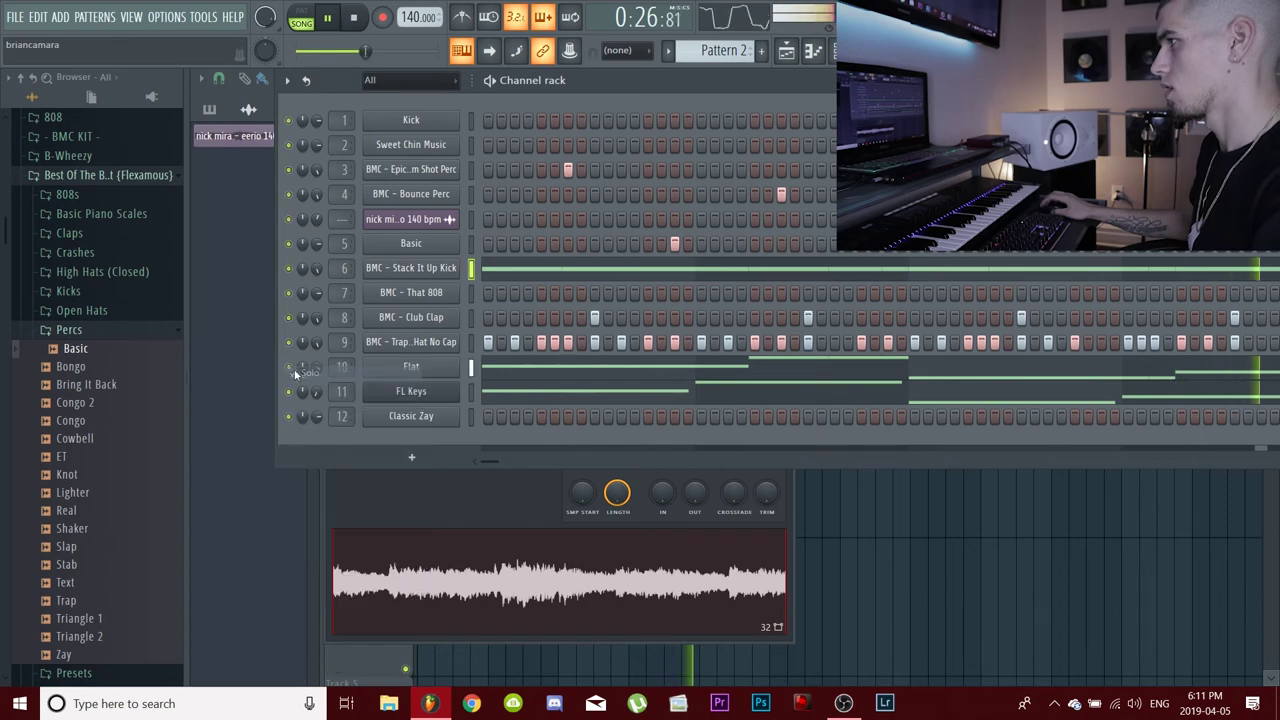